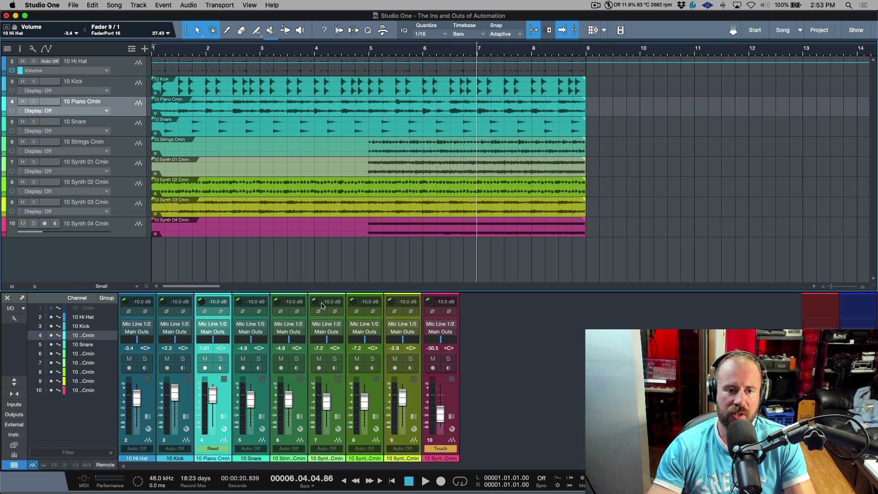
- Examine which parameters are available for automation on the 10 Synth 03 Cmin channel
{"action": "left_click", "coordinate": [129, 231]}
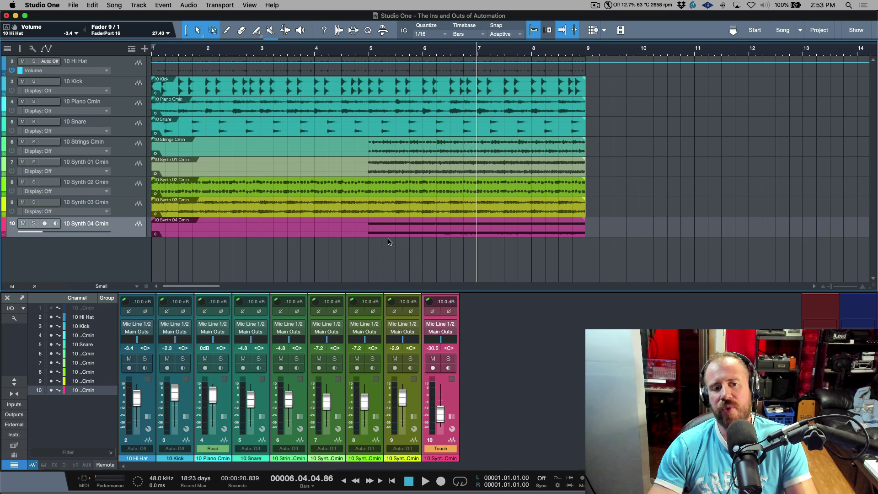
{"action": "left_click", "coordinate": [413, 448]}
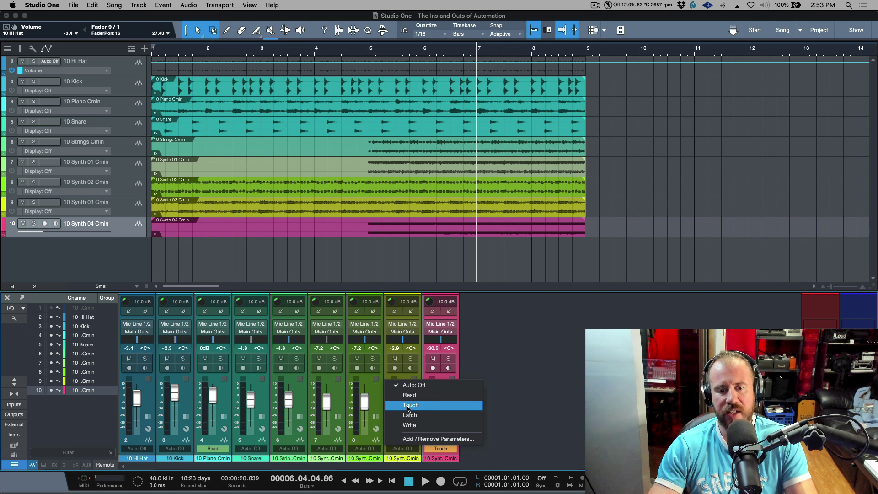
{"action": "left_click", "coordinate": [440, 439]}
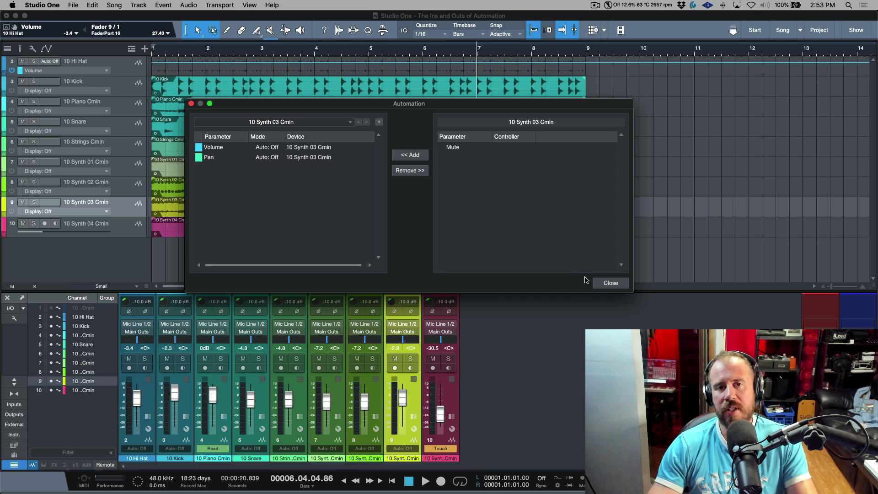
{"action": "left_click", "coordinate": [610, 283]}
- Expand the 10 Synth 03 Cmin channel in the mixer and insert Pro EQ on it
{"action": "left_click", "coordinate": [414, 415]}
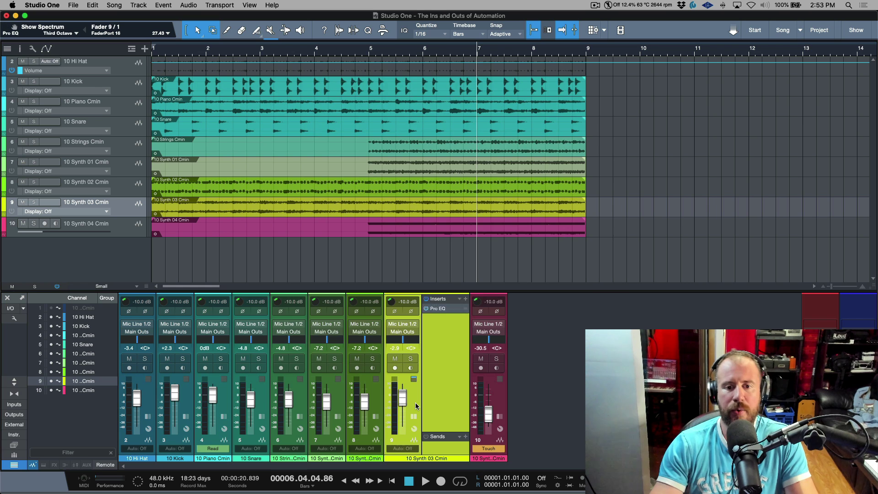
{"action": "left_click", "coordinate": [620, 59]}
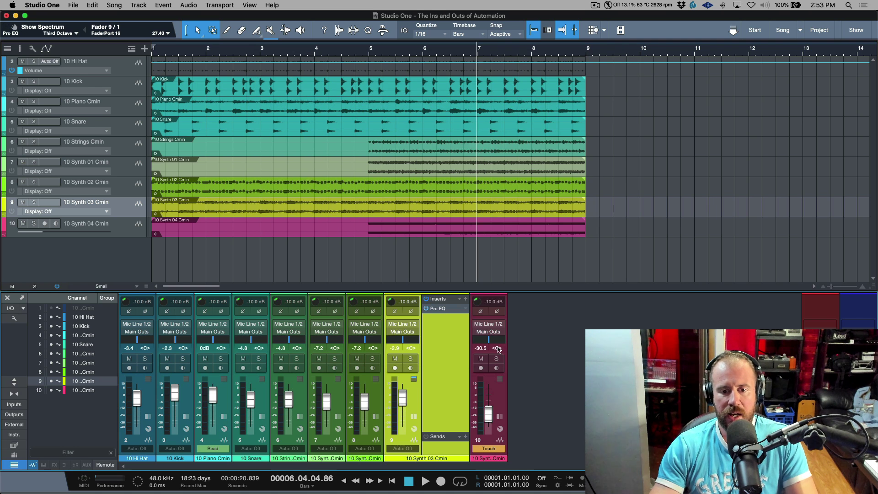
- Add the Pro EQ's LC-Frequency from the Low Cut group to the 10 Synth 03 Cmin automation parameters
{"action": "left_click", "coordinate": [409, 449]}
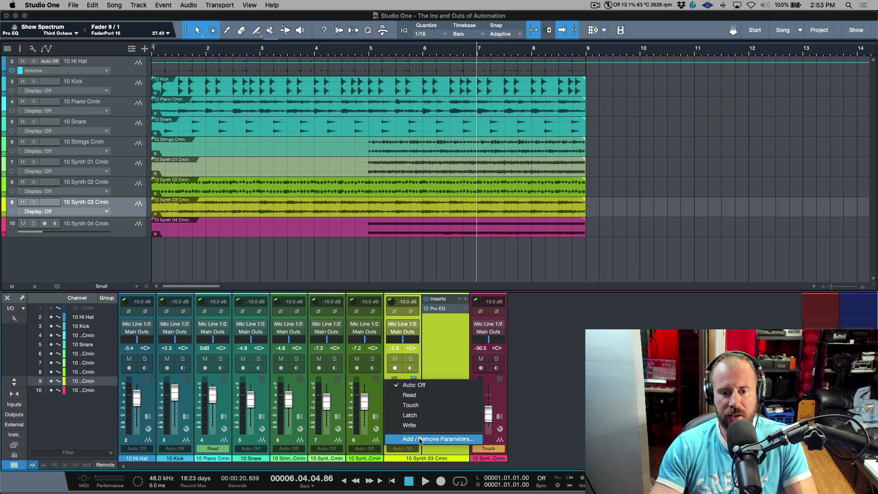
{"action": "left_click", "coordinate": [425, 439]}
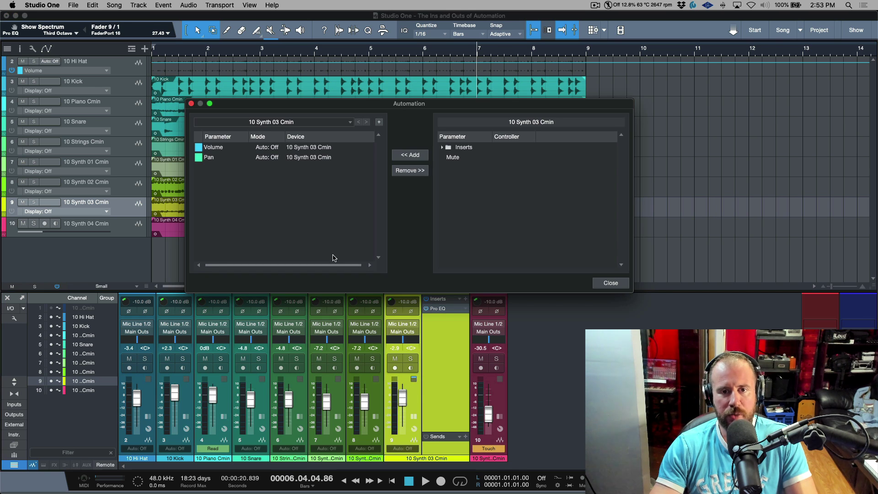
{"action": "left_click", "coordinate": [441, 148]}
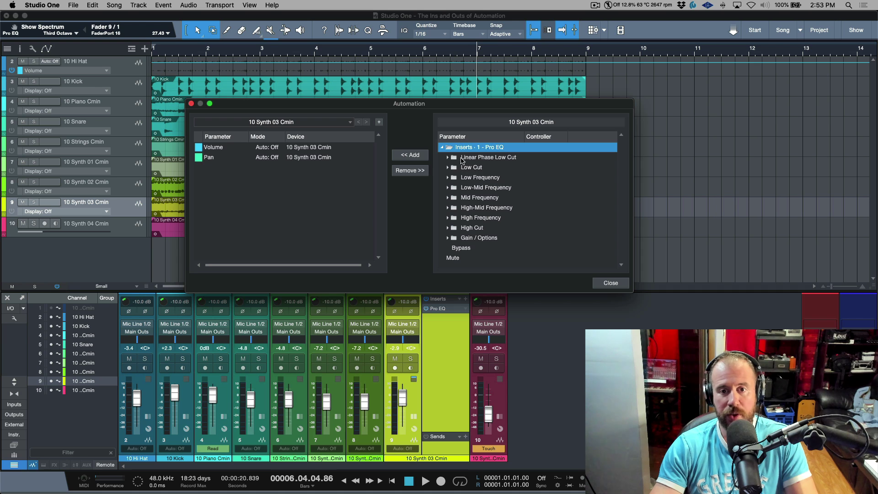
{"action": "left_click", "coordinate": [449, 168]}
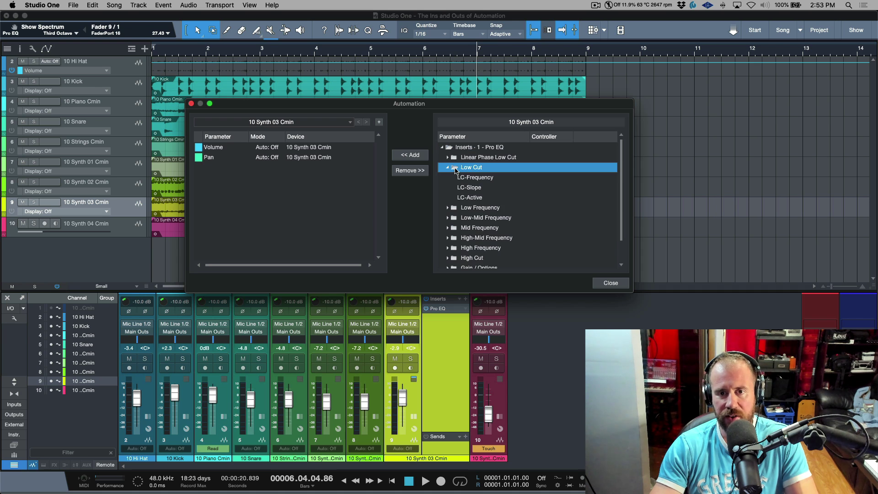
{"action": "left_click", "coordinate": [481, 179]}
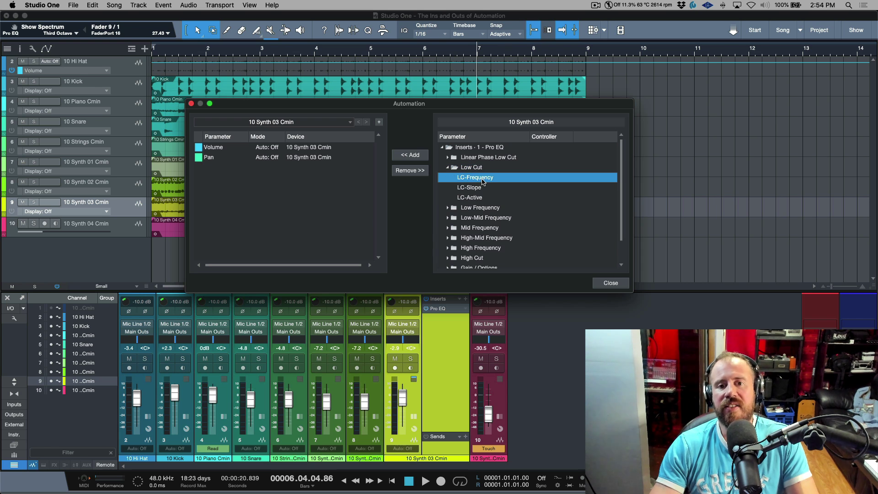
{"action": "left_click", "coordinate": [417, 156]}
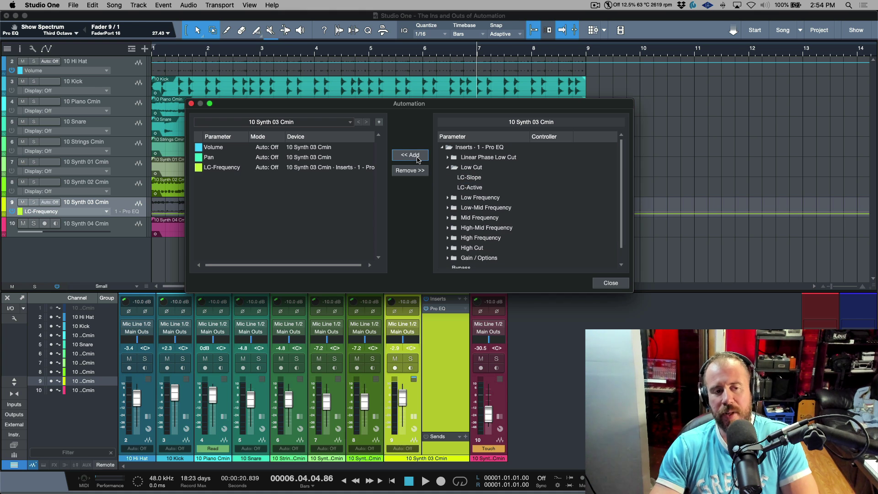
{"action": "left_click", "coordinate": [613, 283]}
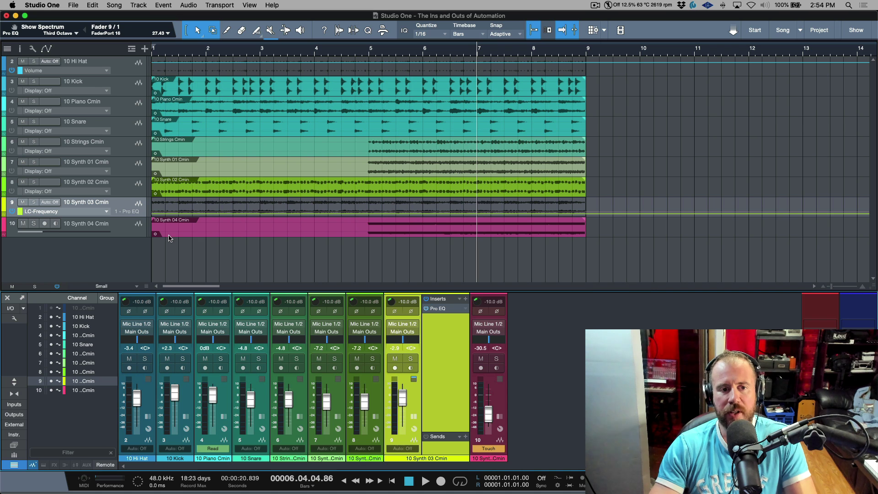
- Expand the automation envelopes of the 10 Synth 03 Cmin track
{"action": "right_click", "coordinate": [128, 205]}
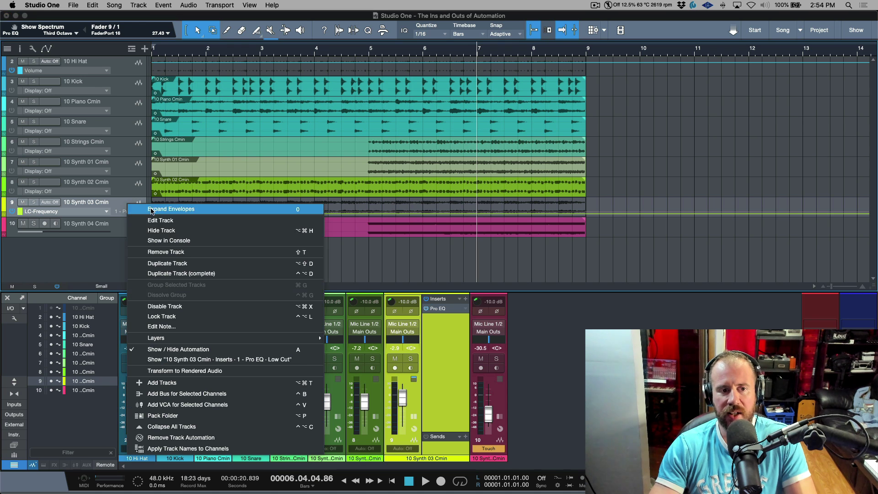
{"action": "left_click", "coordinate": [150, 209]}
{"action": "scroll", "coordinate": [117, 212], "scroll_direction": "down", "scroll_amount": 3}
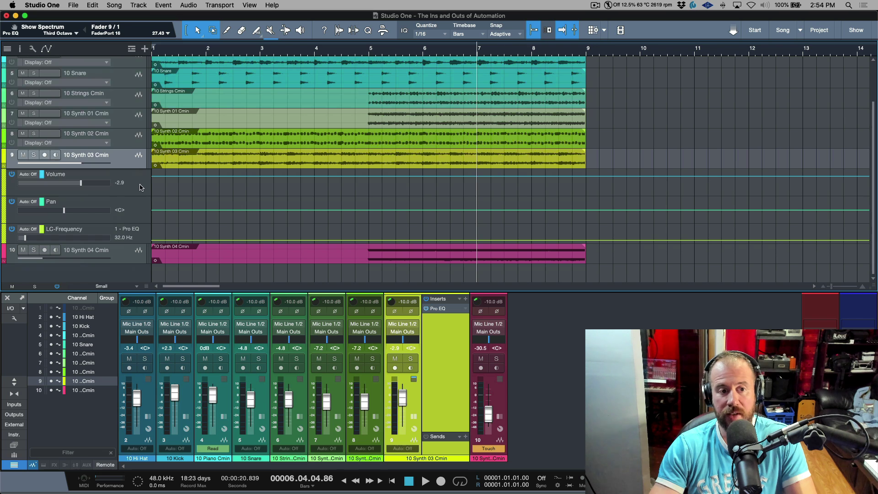
- Delete the LC-Frequency automation envelope below the 10 Synth 03 Cmin track
{"action": "left_click", "coordinate": [141, 187]}
{"action": "left_click", "coordinate": [138, 207]}
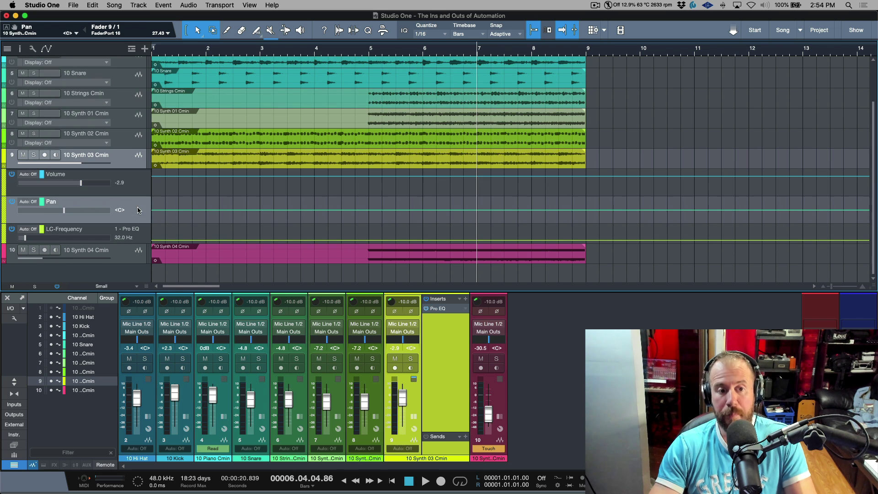
{"action": "left_click", "coordinate": [144, 239]}
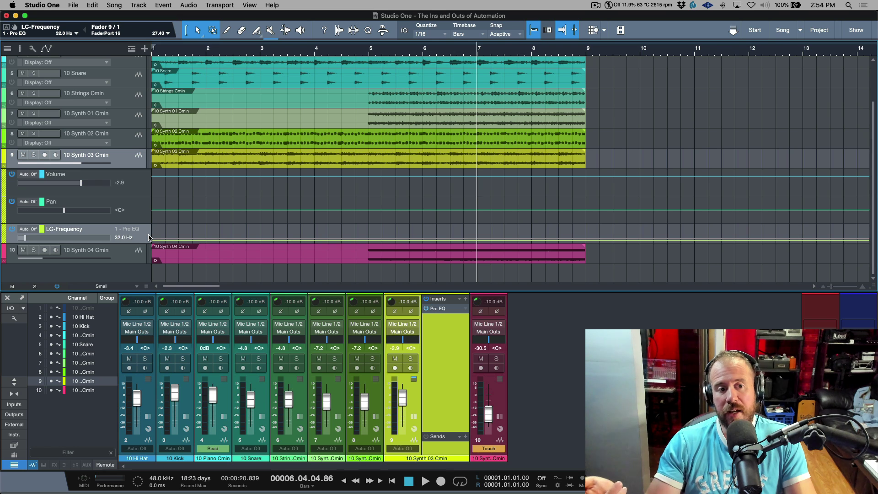
{"action": "key", "text": "Delete"}
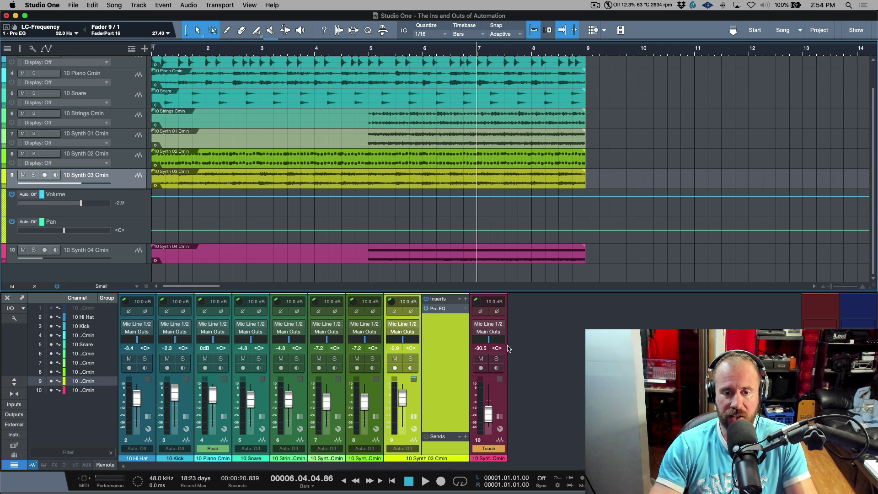
- Enable the high-cut filter in 10 Synth 03 Cmin's Pro EQ with a 24dB/Oct slope and a frequency of about 11.5 kHz
{"action": "left_click", "coordinate": [438, 309]}
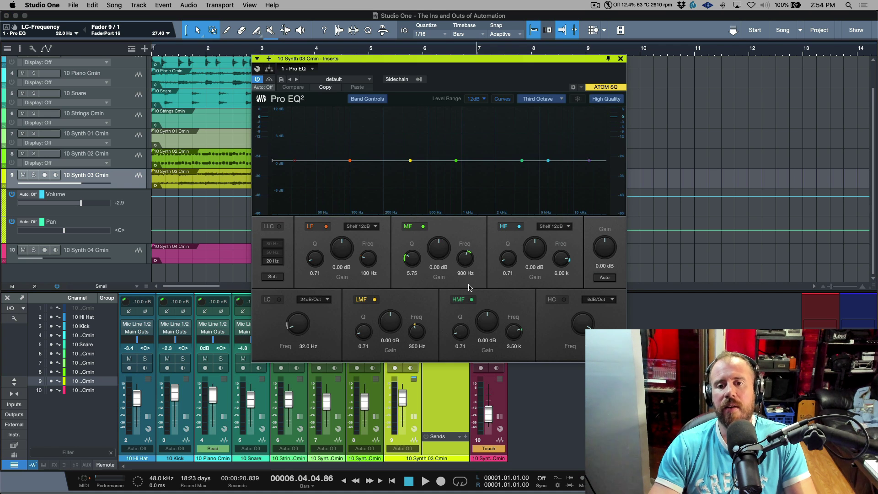
{"action": "left_click", "coordinate": [555, 303]}
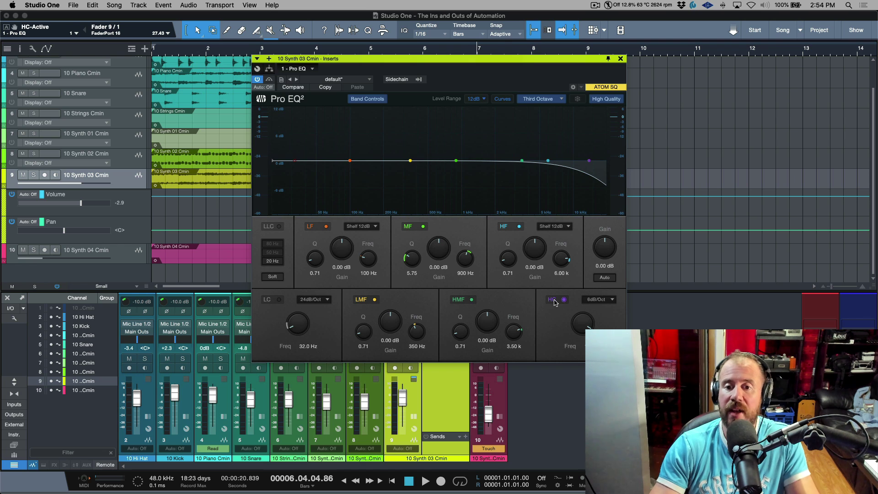
{"action": "left_click", "coordinate": [608, 300]}
{"action": "left_click", "coordinate": [604, 321]}
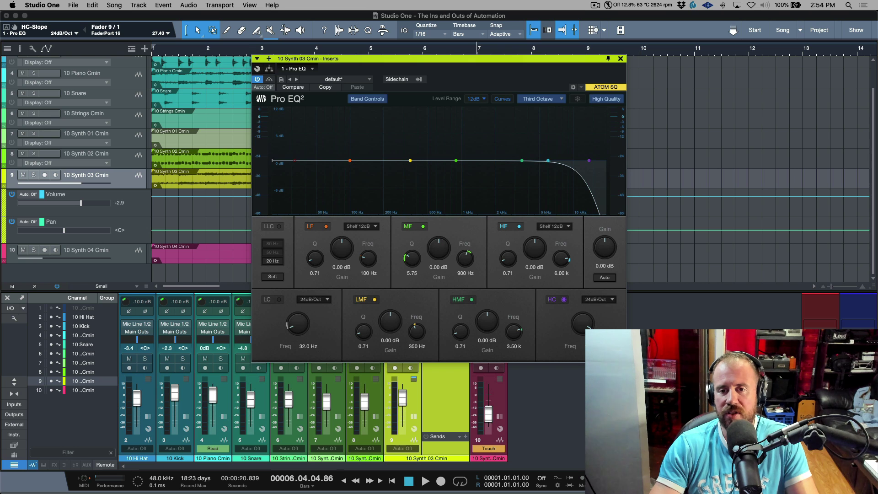
{"action": "left_click_drag", "start_coordinate": [591, 325], "coordinate": [597, 275]}
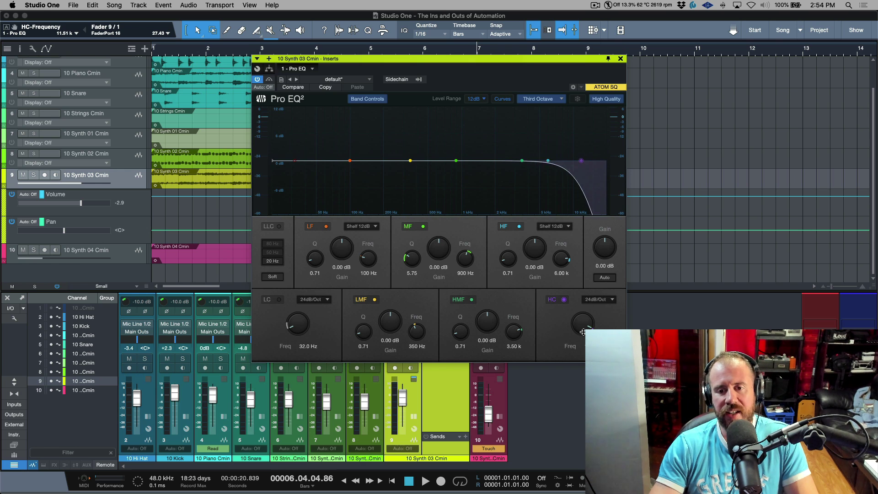
- Lower the Pro EQ's HF gain to -0.24 dB, and try an MF gain of -2.88 dB before resetting it to 0 dB
{"action": "scroll", "coordinate": [534, 250], "scroll_direction": "down", "scroll_amount": 1}
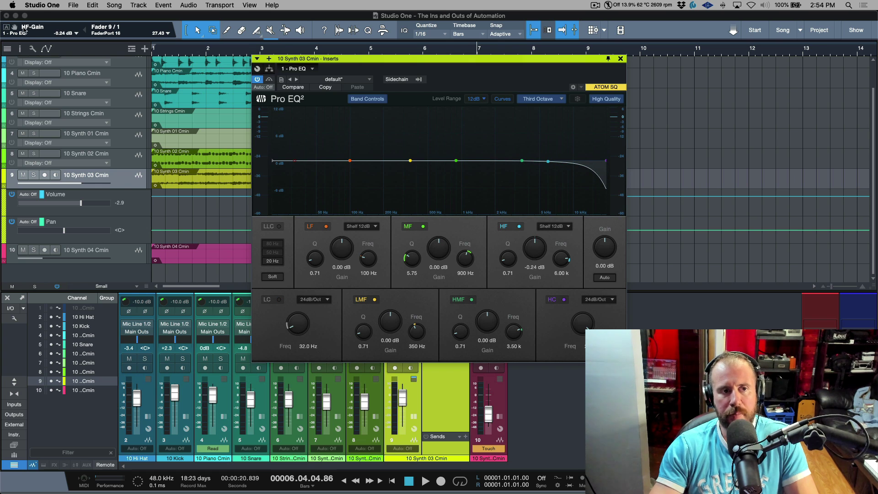
{"action": "scroll", "coordinate": [439, 255], "scroll_direction": "down", "scroll_amount": 5}
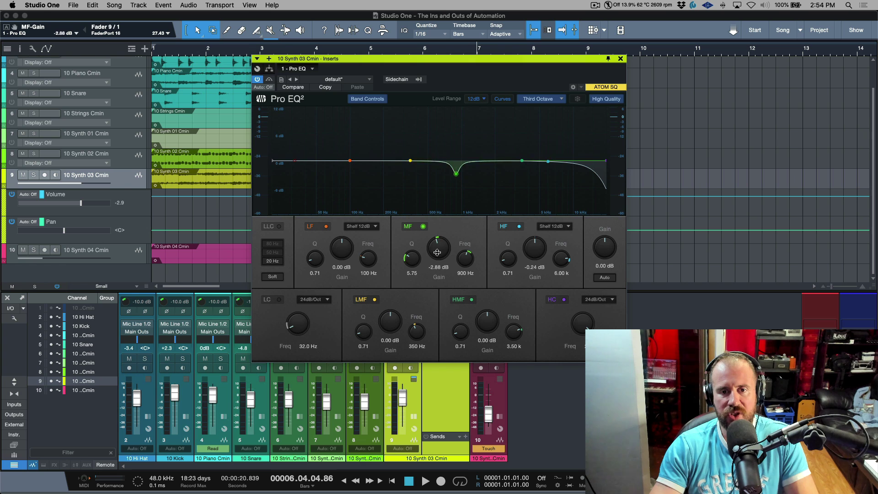
{"action": "left_click", "coordinate": [439, 249], "text": "alt"}
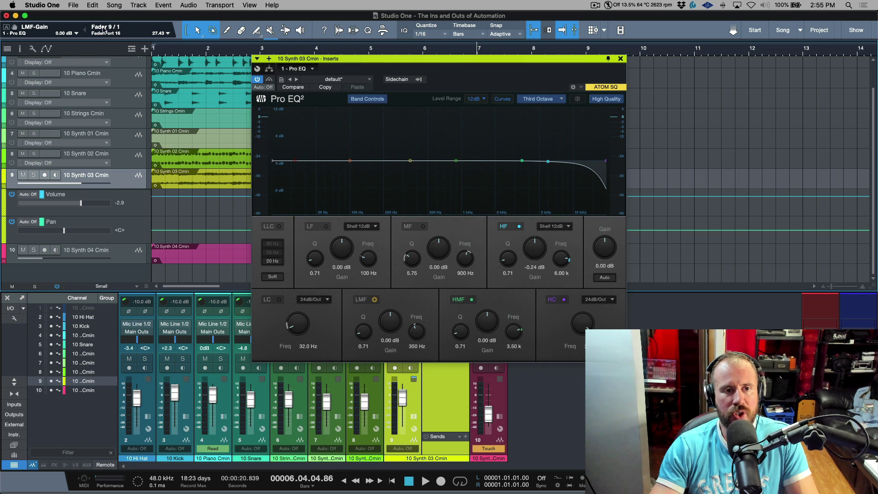
- Examine the list of recently touched parameters and its Recently Touched and Mouse-Over modes
{"action": "left_click", "coordinate": [77, 34]}
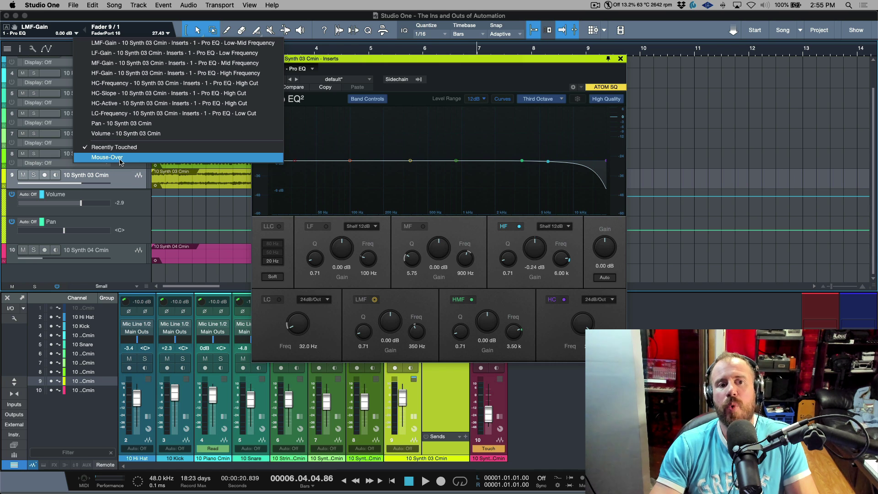
{"action": "left_click", "coordinate": [383, 61]}
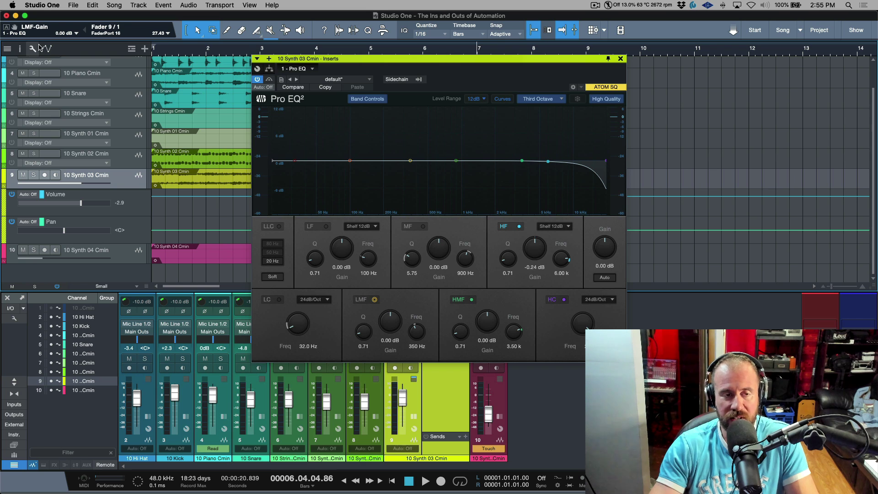
{"action": "left_click", "coordinate": [76, 34]}
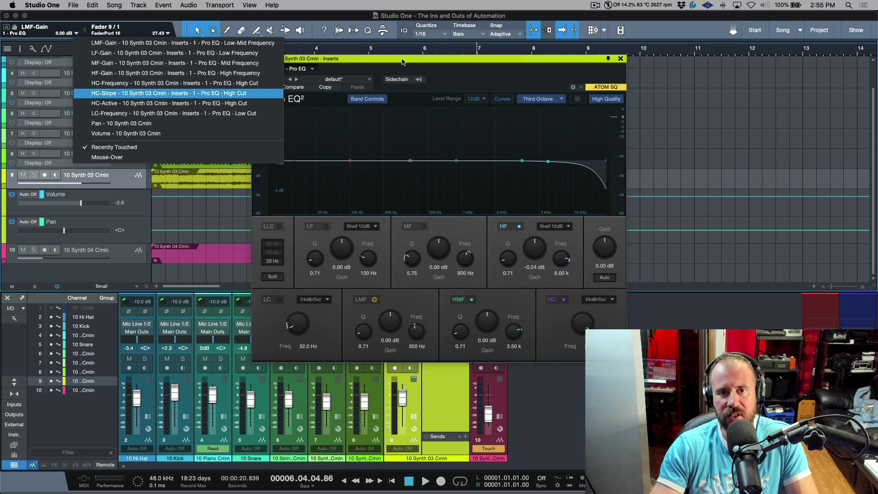
{"action": "key", "text": "Escape"}
- Add the Pro EQ's Global Gain and HF-Gain as automation envelopes on the 10 Synth 03 Cmin track, and close the plug-in window
{"action": "left_click", "coordinate": [609, 247]}
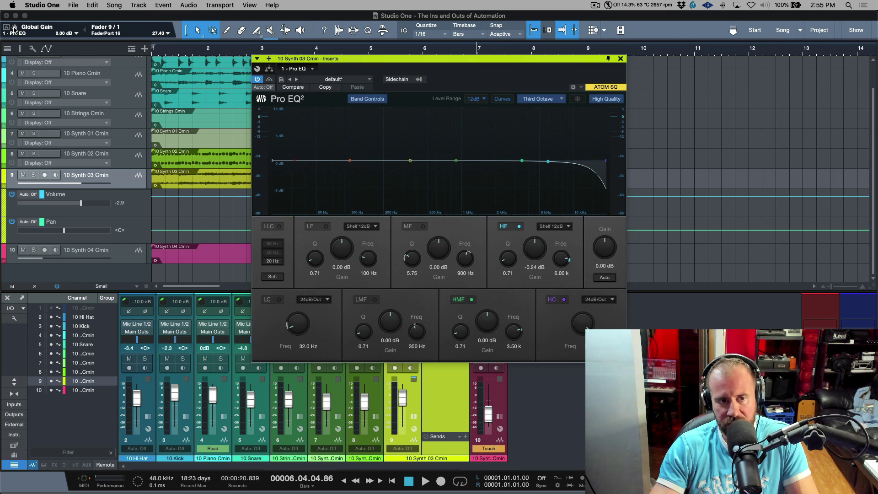
{"action": "left_click_drag", "start_coordinate": [14, 29], "coordinate": [128, 182]}
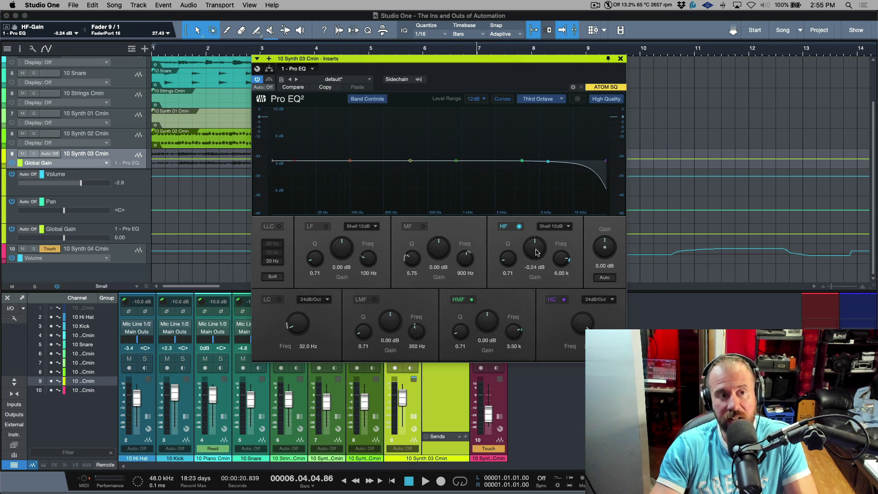
{"action": "left_click_drag", "start_coordinate": [14, 28], "coordinate": [130, 159]}
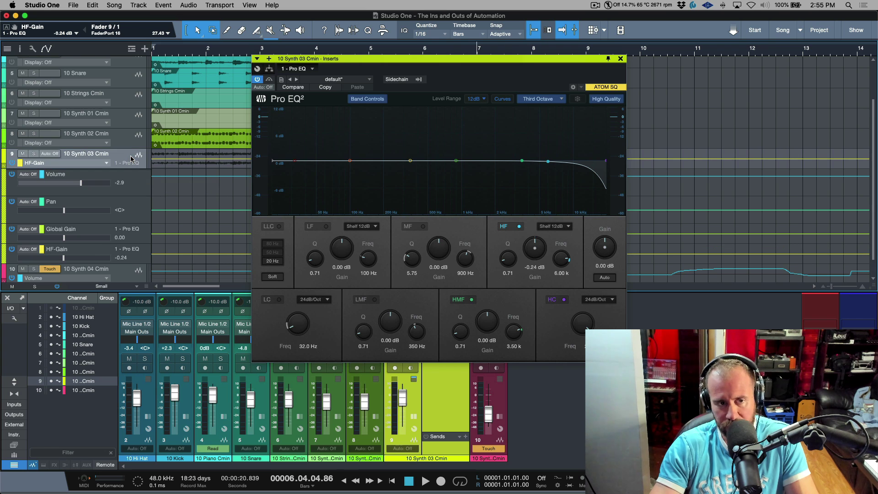
{"action": "left_click", "coordinate": [621, 58]}
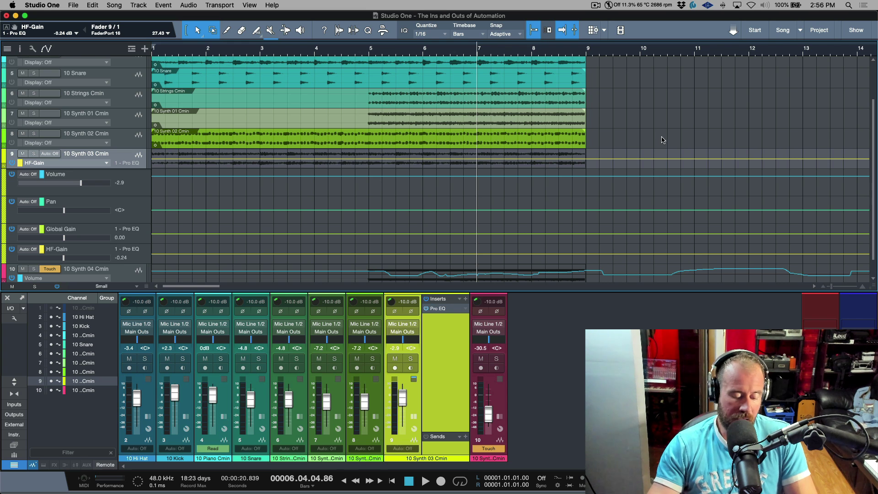
- Set the track height to Tiny and hide the mixer console with the Pro EQ window reopened
{"action": "key", "text": "shift+w"}
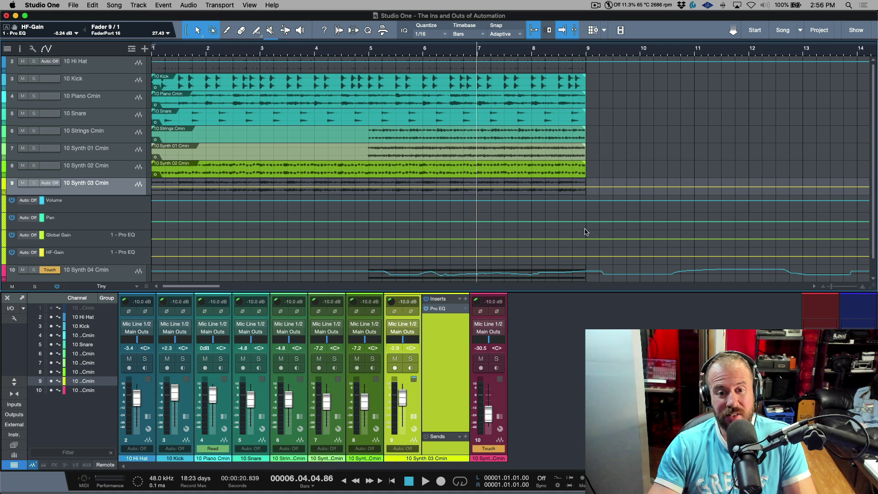
{"action": "left_click", "coordinate": [448, 309]}
{"action": "key", "text": "F3"}
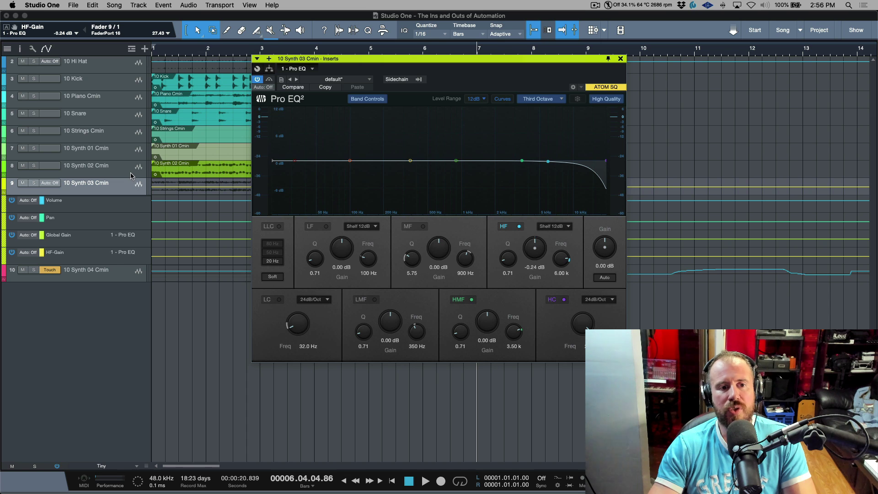
- Collapse the expanded automation envelopes of the 10 Synth 03 Cmin track
{"action": "right_click", "coordinate": [124, 188]}
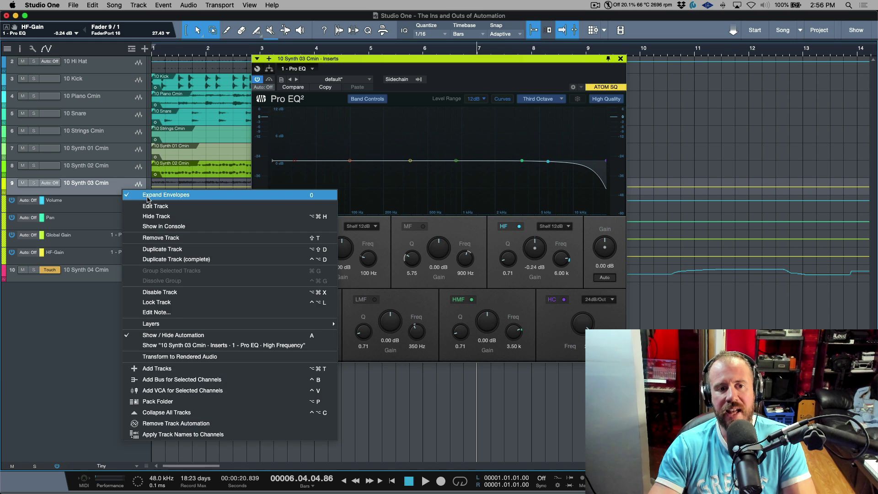
{"action": "left_click", "coordinate": [146, 196]}
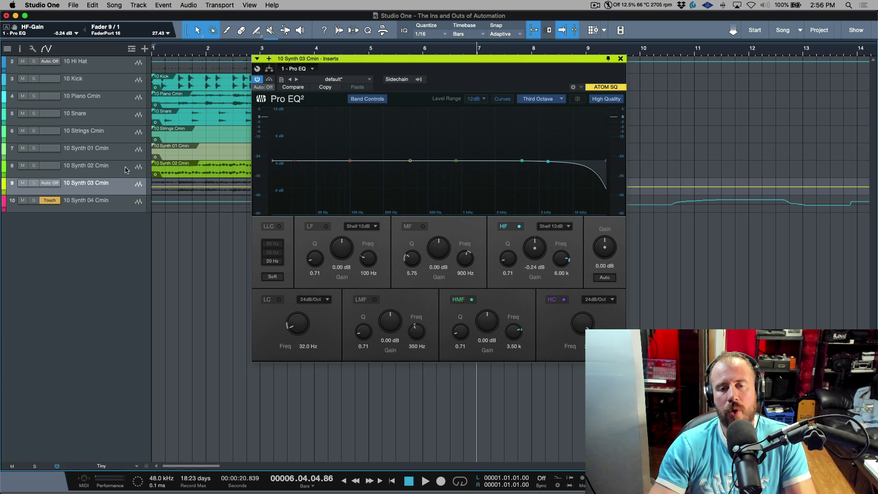
- Create a separate automation track for the Pro EQ's HMF-Gain between the 10 Piano Cmin and 10 Snare tracks
{"action": "left_click", "coordinate": [374, 60]}
{"action": "left_click", "coordinate": [488, 322]}
{"action": "left_click_drag", "start_coordinate": [14, 27], "coordinate": [119, 112]}
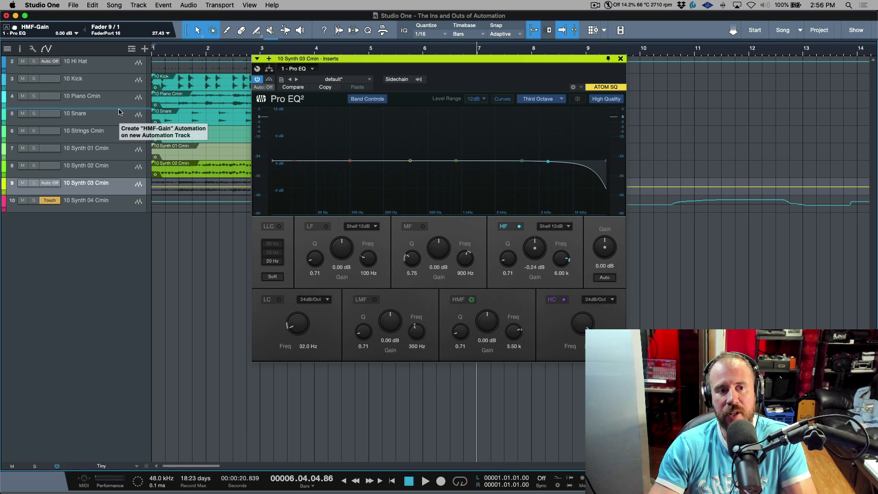
{"action": "left_click_drag", "start_coordinate": [119, 112], "coordinate": [120, 112]}
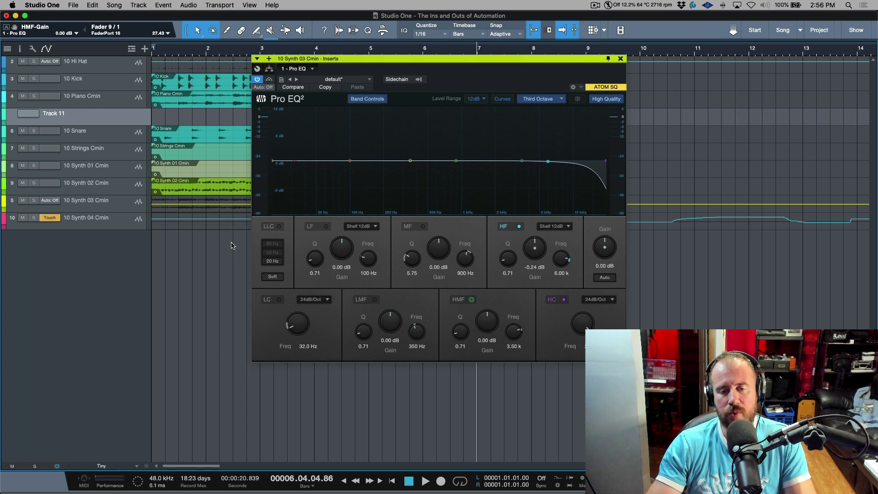
- Delete the new HMF-Gain automation track and close the 10 Snare inserts window
{"action": "key", "text": "Delete"}
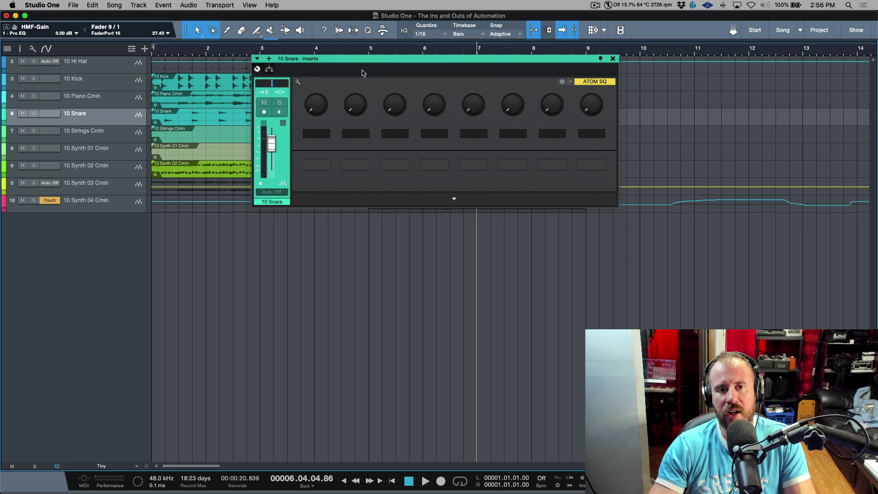
{"action": "left_click", "coordinate": [613, 59]}
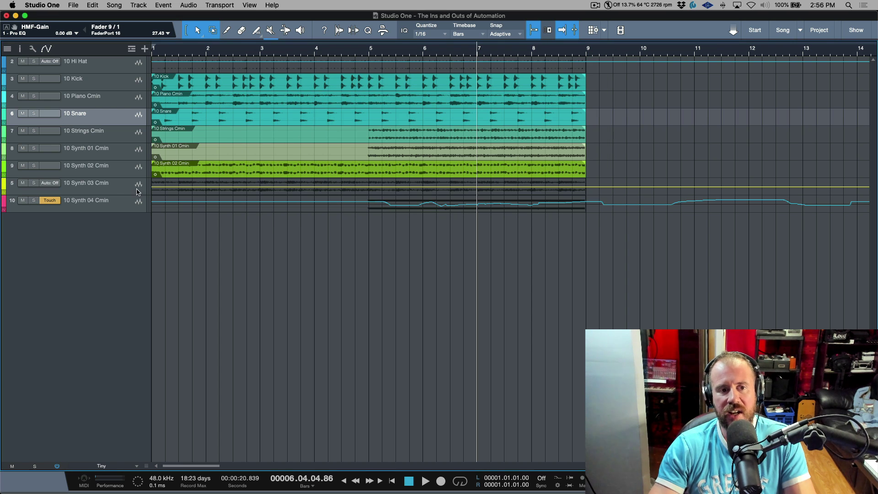
- Expand the automation envelopes of the 10 Synth 04 Cmin track
{"action": "left_click", "coordinate": [120, 210]}
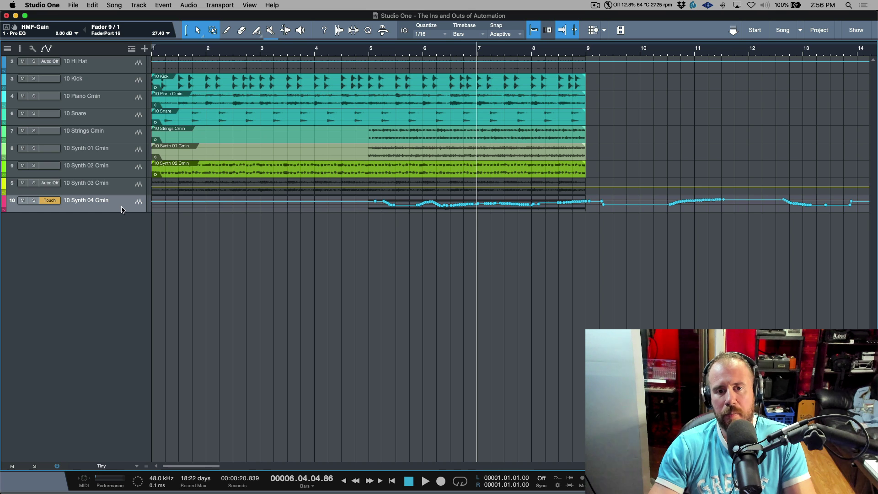
{"action": "right_click", "coordinate": [138, 207]}
{"action": "left_click", "coordinate": [144, 213]}
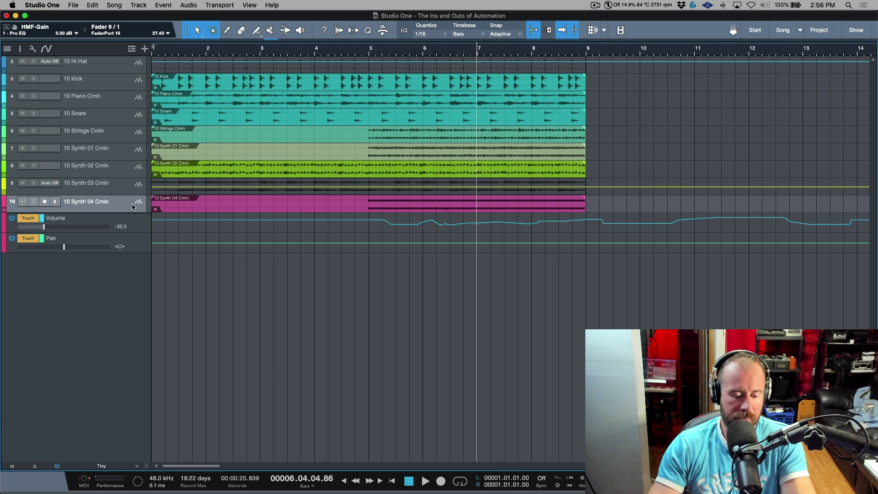
- Add the Pro EQ's LC-Frequency, LF-Gain, MF-Gain and HF-Q as automation envelopes on the 10 Synth 03 Cmin track, and close the plug-in window
{"action": "key", "text": "F3"}
{"action": "left_click", "coordinate": [443, 313]}
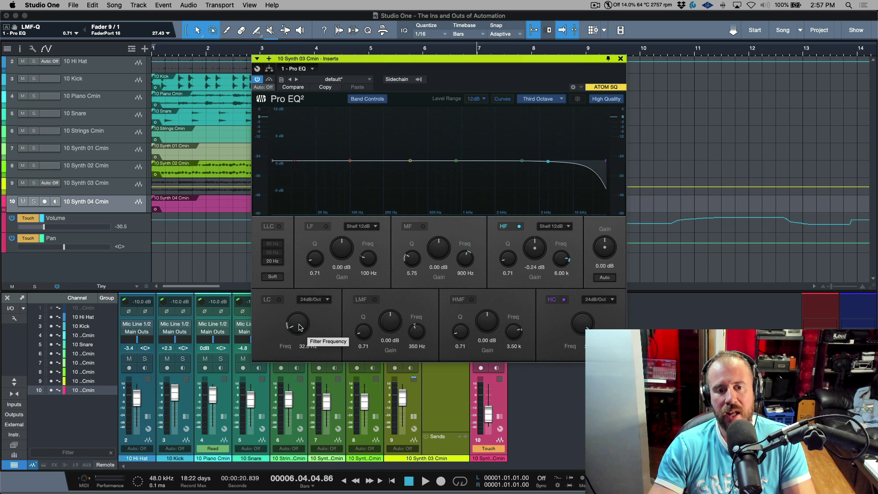
{"action": "left_click", "coordinate": [299, 326]}
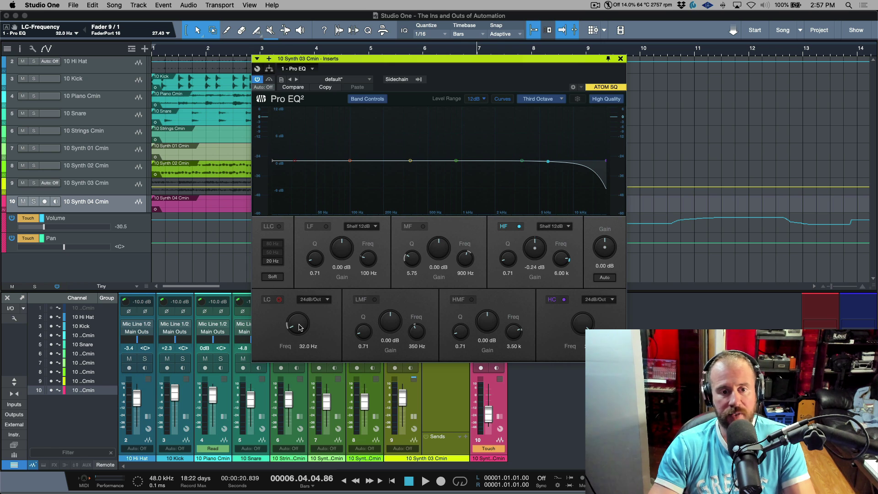
{"action": "left_click", "coordinate": [300, 326]}
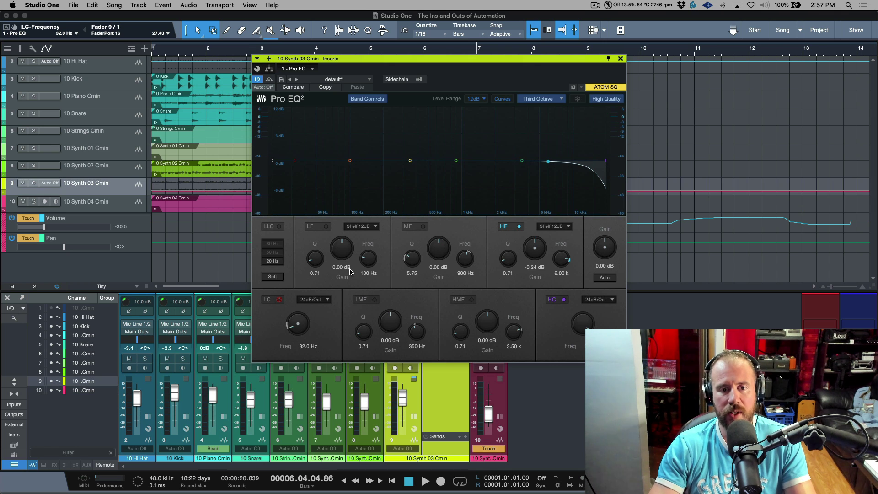
{"action": "left_click", "coordinate": [340, 251]}
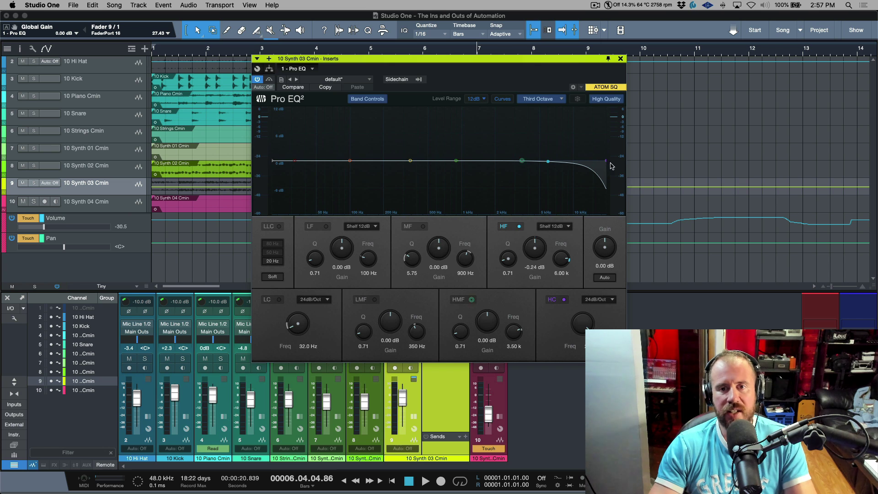
{"action": "left_click", "coordinate": [621, 58]}
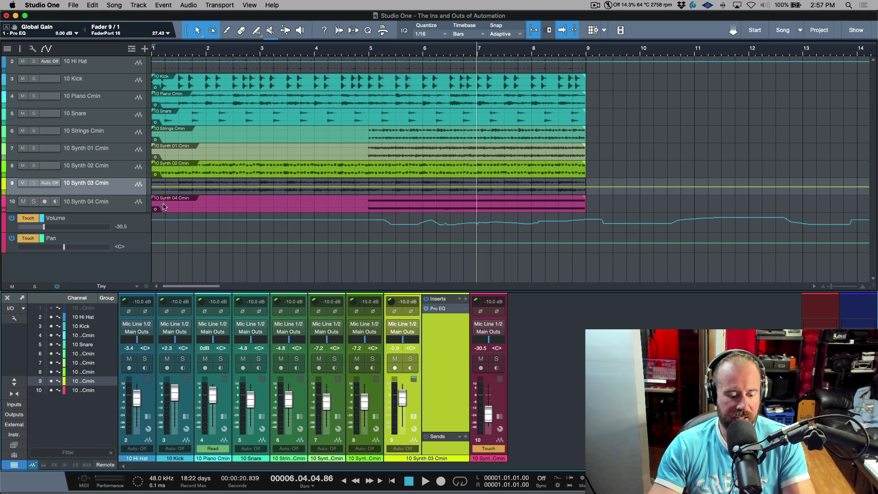
- Hide the mixer console and expand the automation envelopes of the 10 Synth 03 Cmin track
{"action": "key", "text": "F3"}
{"action": "right_click", "coordinate": [130, 191]}
{"action": "left_click", "coordinate": [154, 196]}
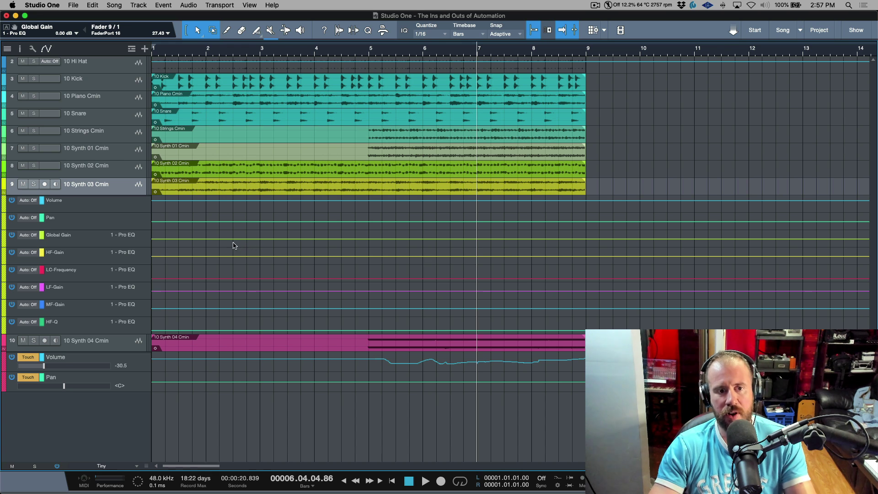
- Add Global Gain automation points at 2.4.4 and 4.2.1, the second at about -12.46 dB, and bend the segment between them into a curve
{"action": "left_click", "coordinate": [259, 240]}
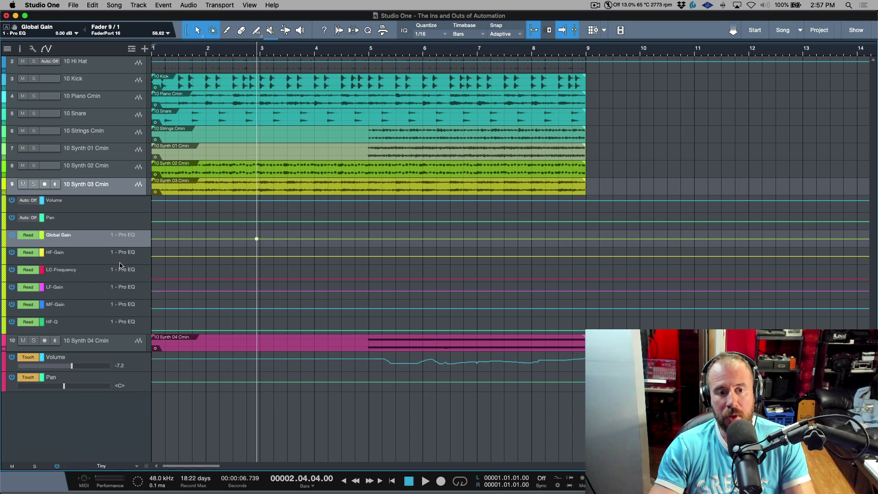
{"action": "left_click", "coordinate": [328, 242]}
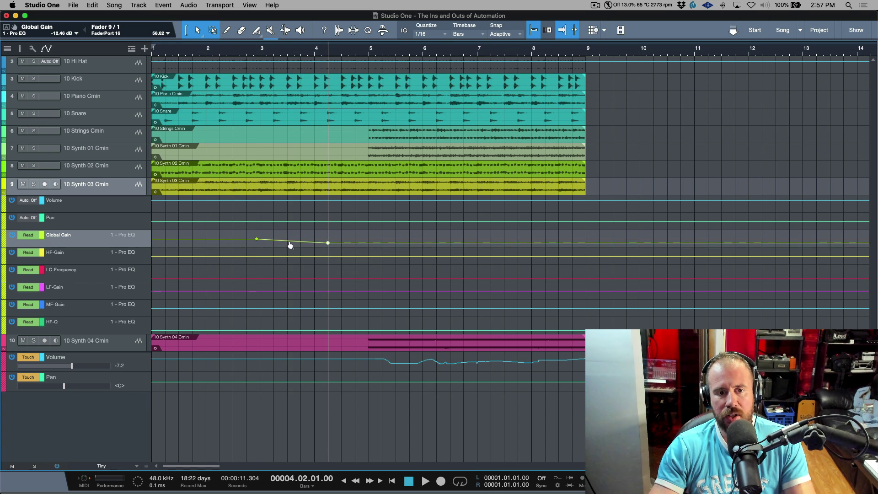
{"action": "left_click_drag", "start_coordinate": [290, 243], "coordinate": [294, 242]}
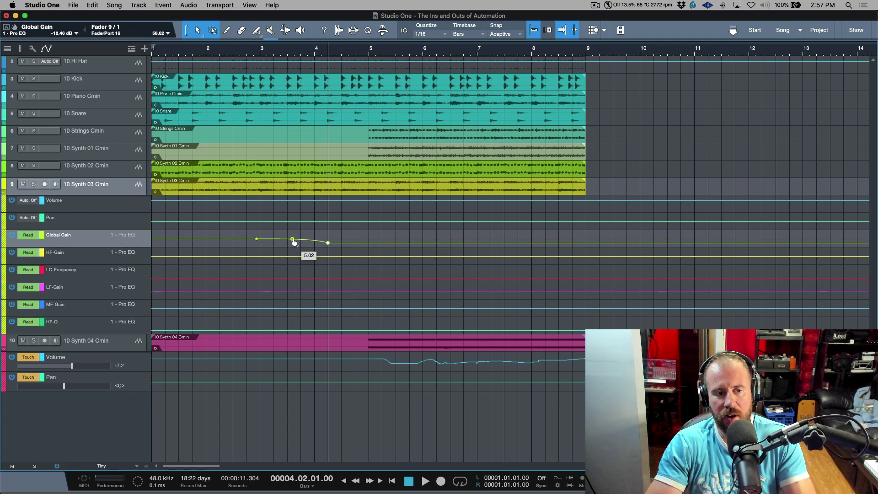
{"action": "left_click_drag", "start_coordinate": [294, 242], "coordinate": [296, 243]}
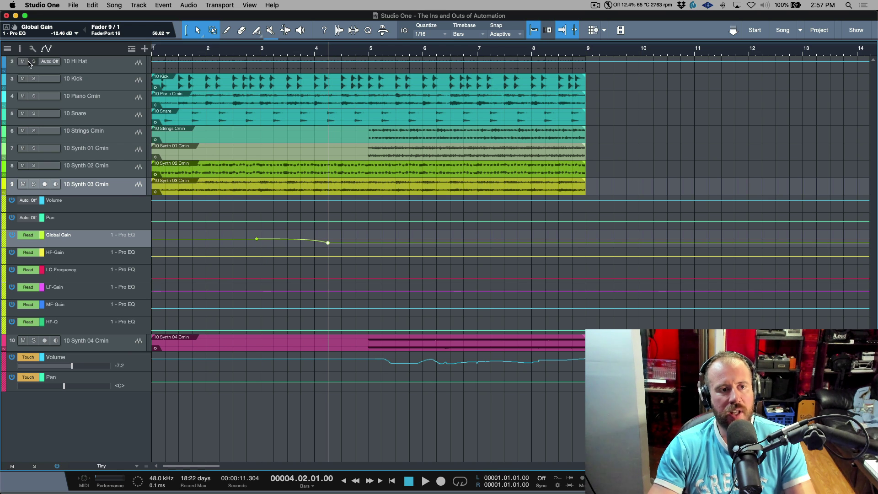
- Show the track inspector, open the Pro EQ of 10 Synth 03 Cmin and set its automation mode to Touch
{"action": "left_click", "coordinate": [20, 49]}
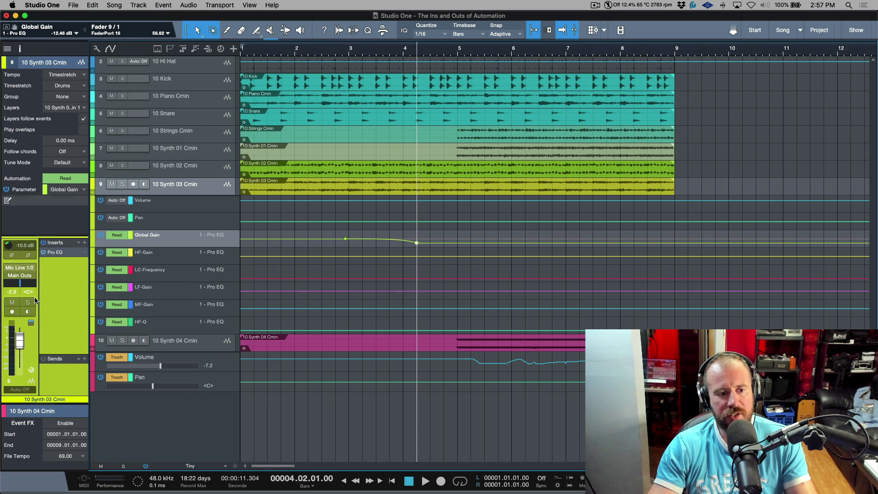
{"action": "left_click", "coordinate": [64, 253]}
{"action": "left_click_drag", "start_coordinate": [537, 62], "coordinate": [560, 91]}
{"action": "left_click_drag", "start_coordinate": [605, 114], "coordinate": [804, 153]}
{"action": "left_click", "coordinate": [493, 157]}
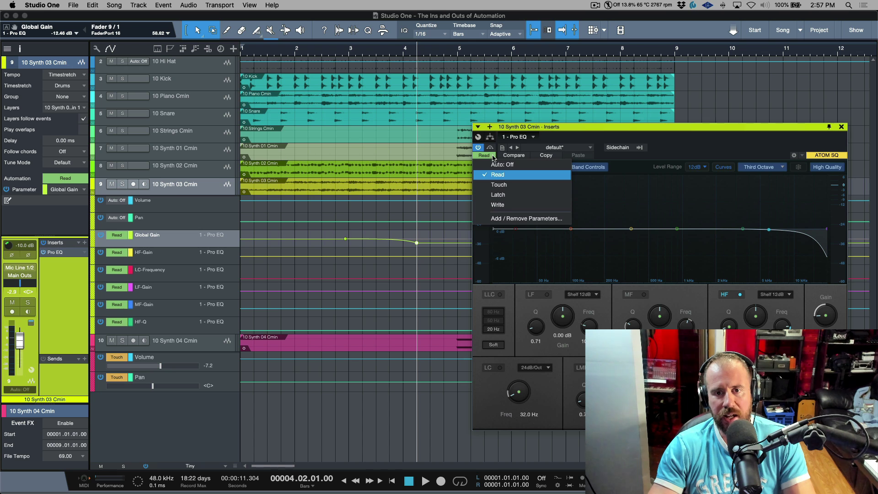
{"action": "left_click", "coordinate": [499, 184]}
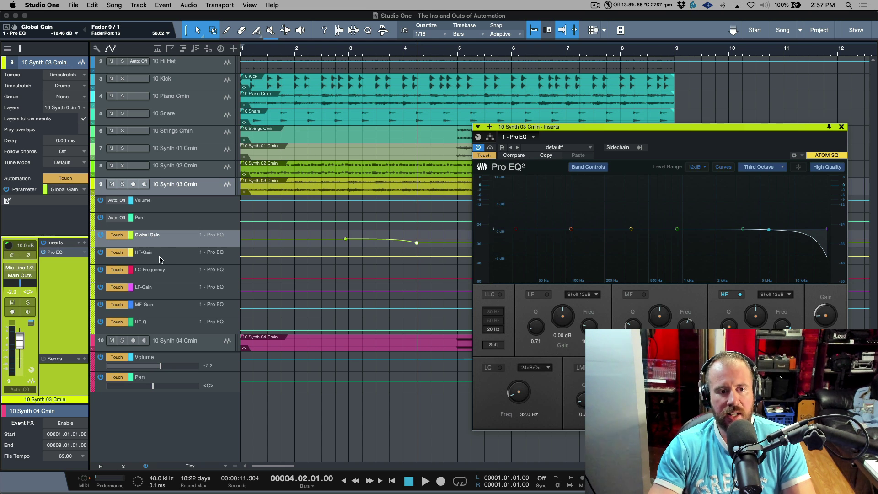
- Record HF-Gain automation by moving the HF band's gain during playback from bar 4.2.1 to about bar 5.2
{"action": "left_click", "coordinate": [177, 259]}
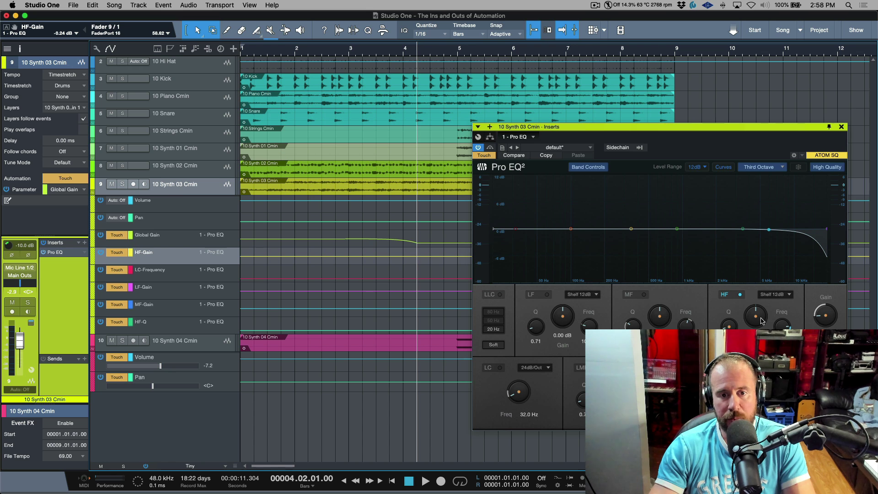
{"action": "key", "text": "space"}
{"action": "mouse_move", "coordinate": [763, 319]}
{"action": "left_mouse_down"}
{"action": "mouse_move", "coordinate": [757, 328]}
{"action": "mouse_move", "coordinate": [762, 319]}
{"action": "mouse_move", "coordinate": [765, 327]}
{"action": "left_mouse_up"}
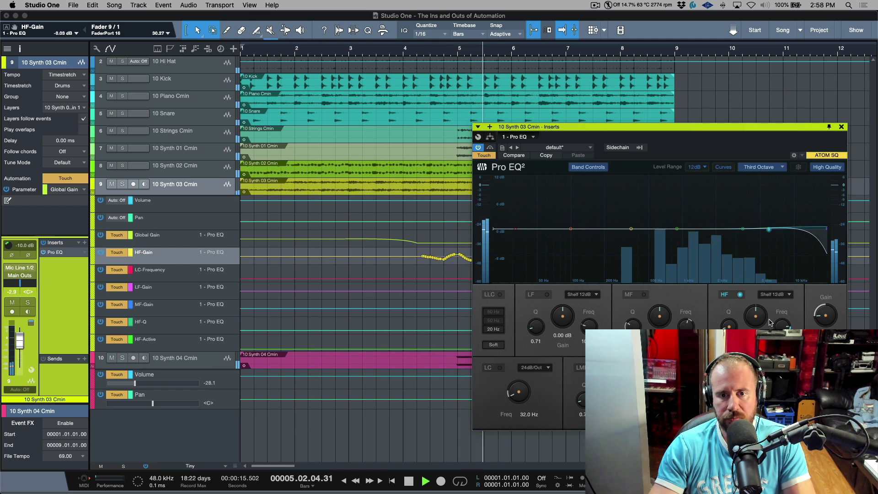
{"action": "key", "text": "space"}
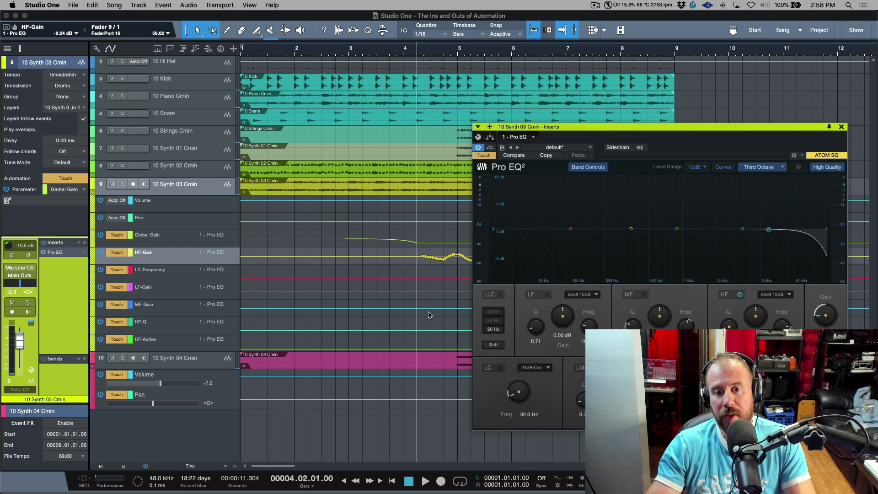
- Record another pass of HF-Gain automation by moving the HF band's gain during playback from about bar 2.1
{"action": "left_click", "coordinate": [304, 263]}
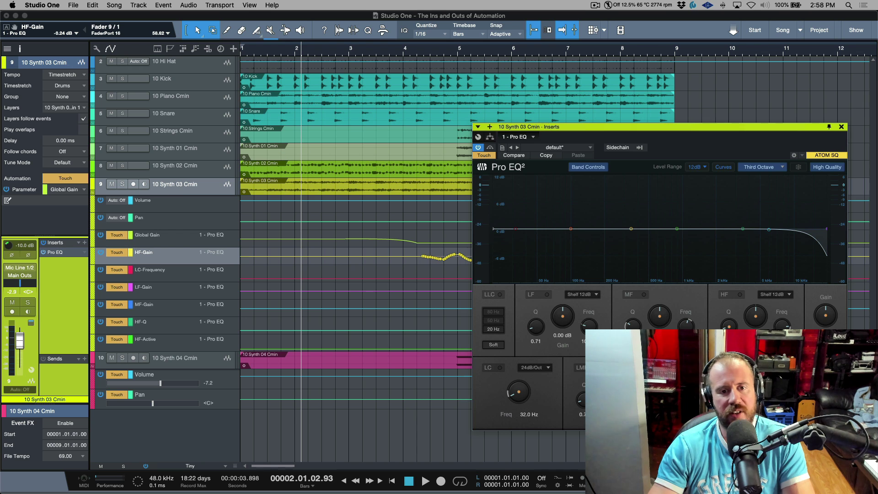
{"action": "key", "text": "space"}
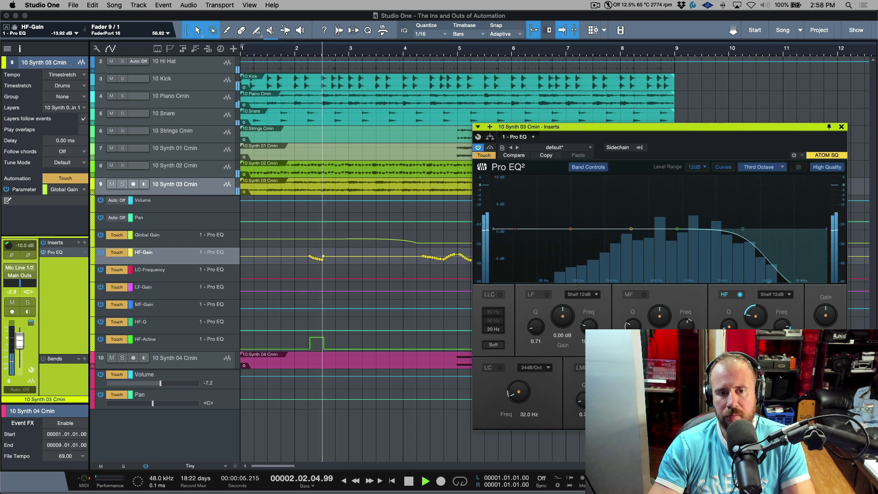
{"action": "left_click_drag", "start_coordinate": [756, 316], "coordinate": [768, 306]}
{"action": "key", "text": "space"}
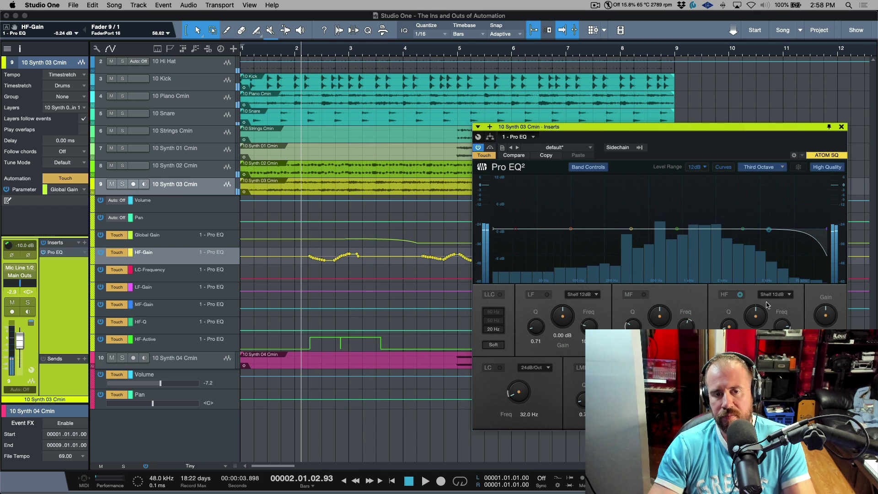
- Set the Pro EQ's automation mode to Read and close the plug-in window
{"action": "left_click", "coordinate": [485, 156]}
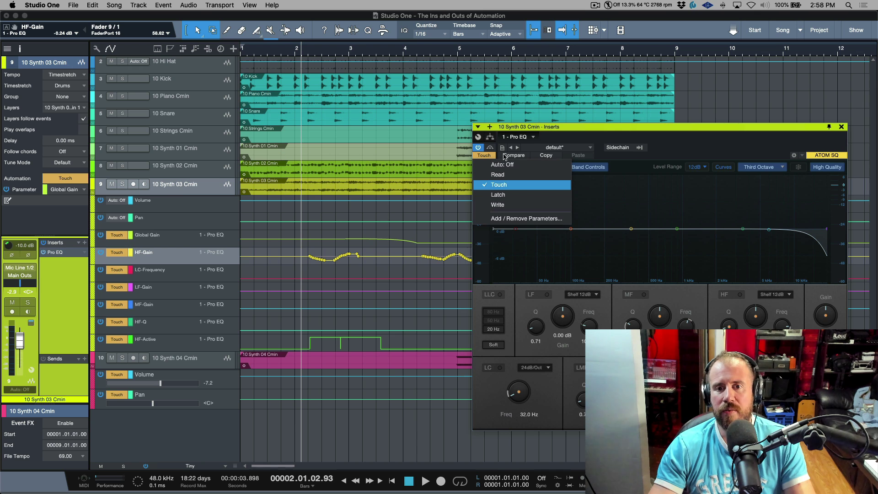
{"action": "left_click", "coordinate": [506, 177]}
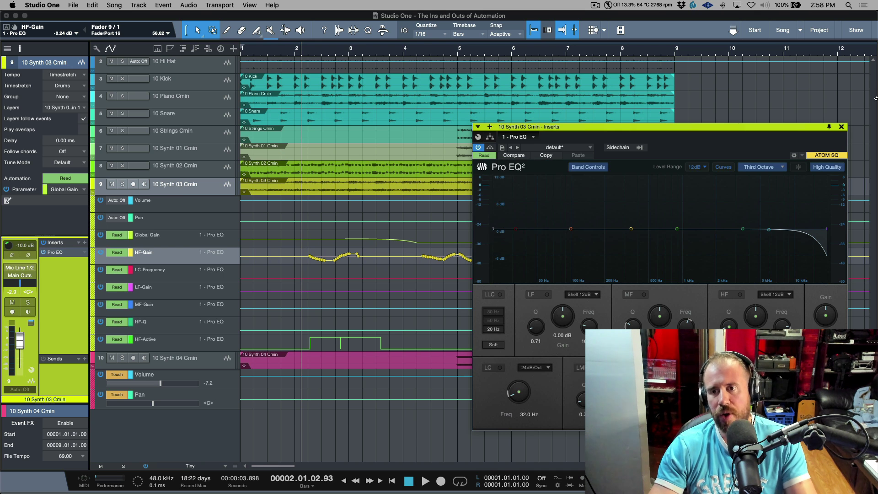
{"action": "left_click", "coordinate": [841, 127]}
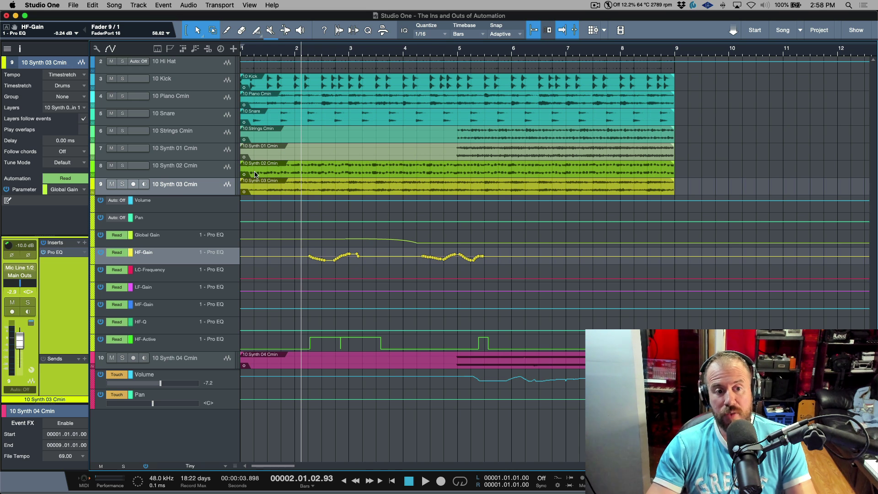
- Reopen the Pro EQ, switch its LLC filter on and off, and add LLC-Active as an automation envelope on the track
{"action": "left_click", "coordinate": [64, 253]}
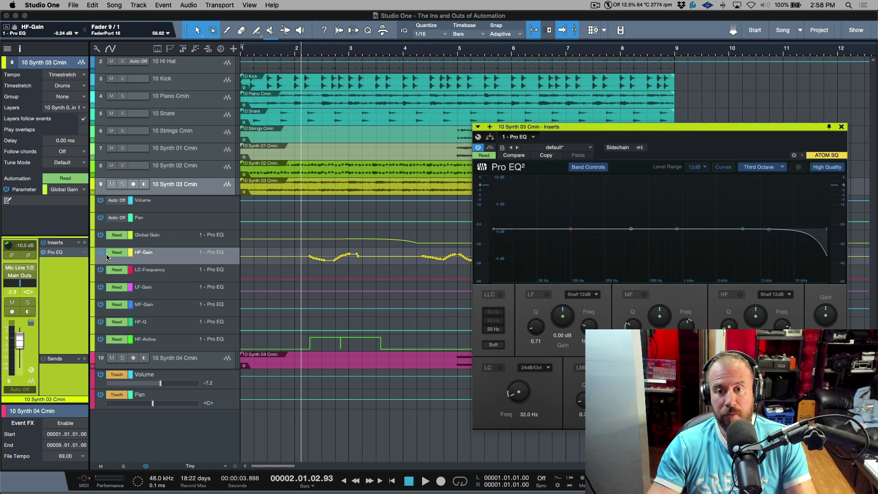
{"action": "left_click", "coordinate": [535, 326]}
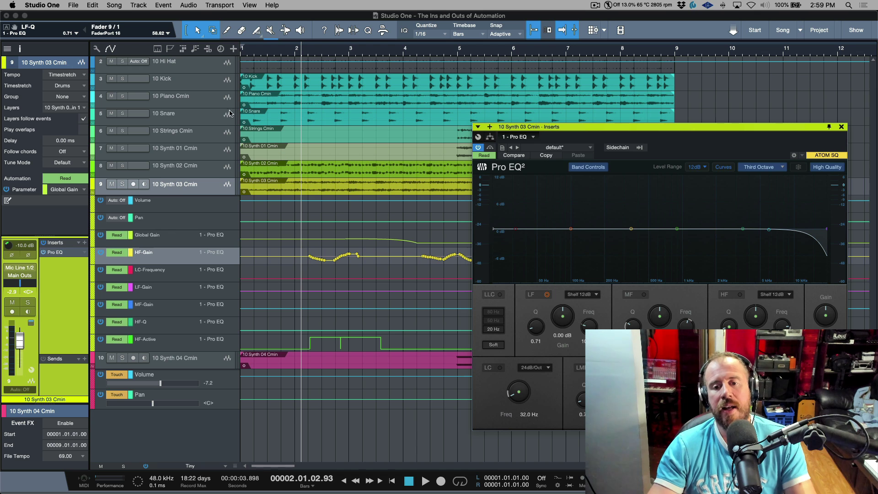
{"action": "left_click", "coordinate": [498, 295]}
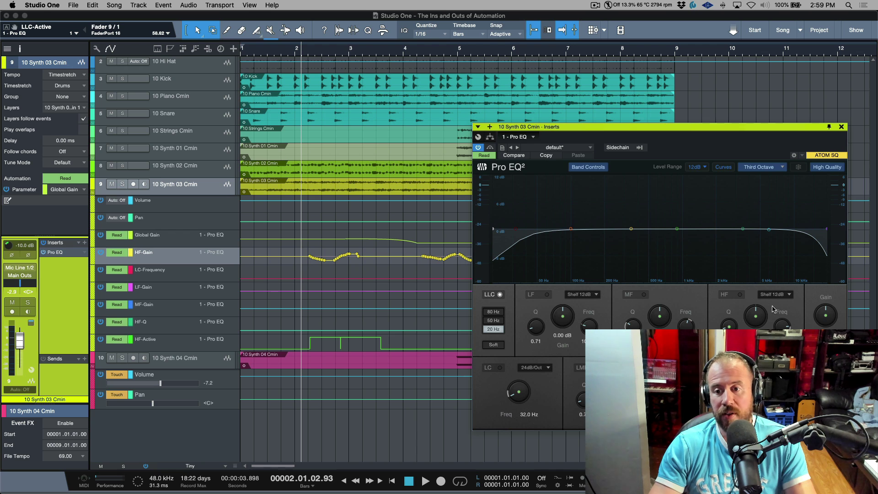
{"action": "left_click", "coordinate": [498, 295]}
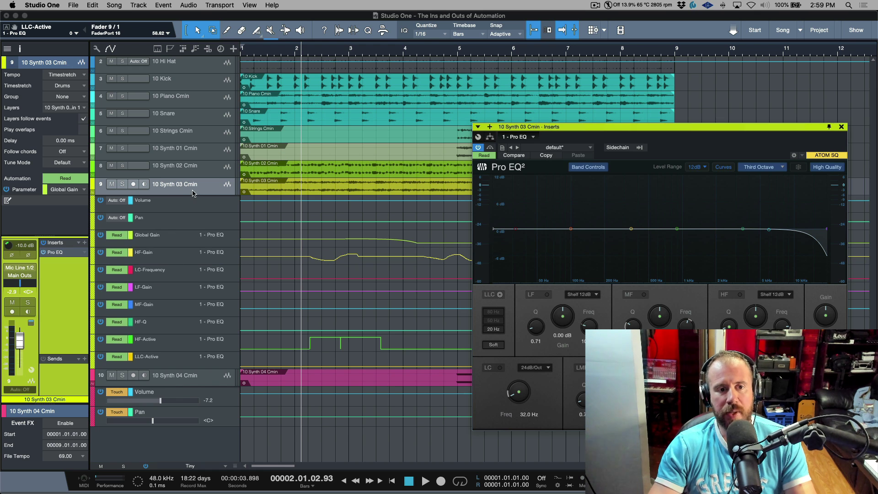
- Collapse the automation envelopes of the 10 Synth 03 Cmin track and expand them again
{"action": "right_click", "coordinate": [208, 192]}
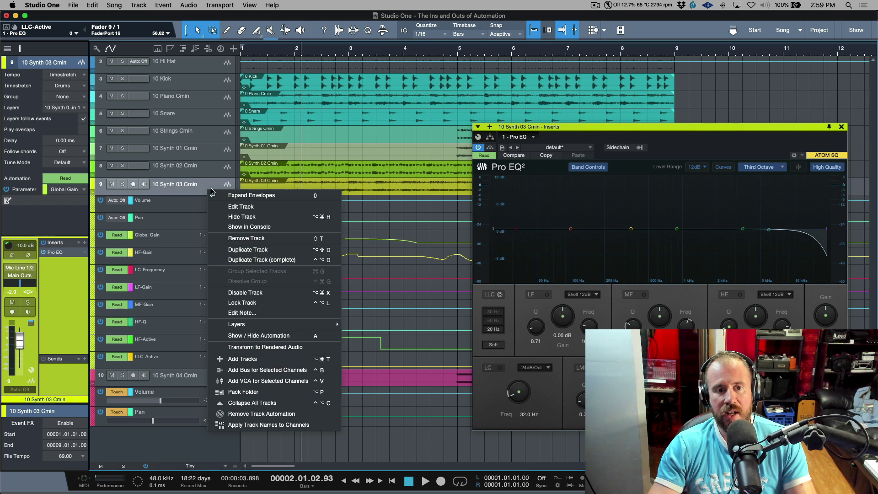
{"action": "left_click", "coordinate": [237, 196]}
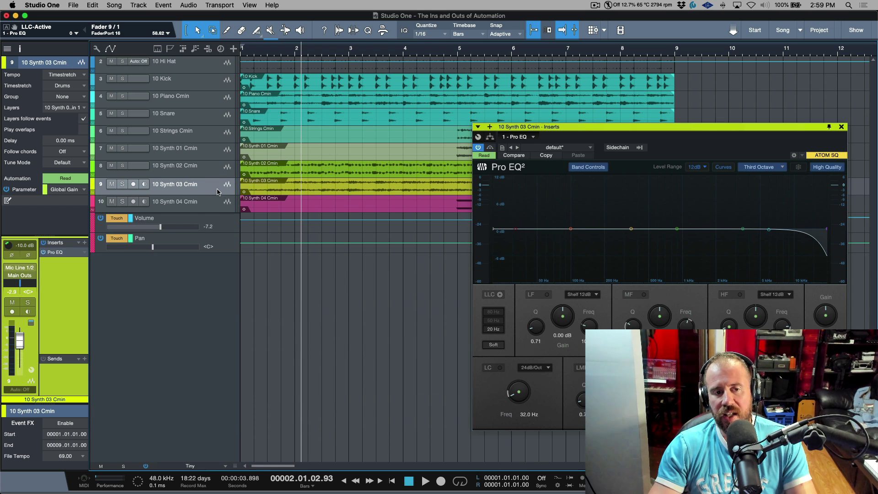
{"action": "right_click", "coordinate": [218, 192]}
{"action": "left_click", "coordinate": [233, 197]}
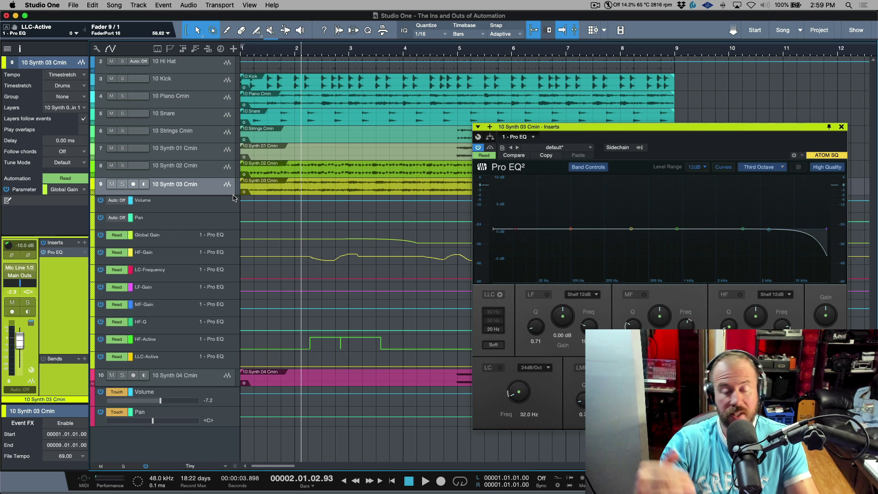
- Collapse the automation envelopes of the 10 Synth 03 Cmin track and increase the track's height
{"action": "right_click", "coordinate": [215, 191]}
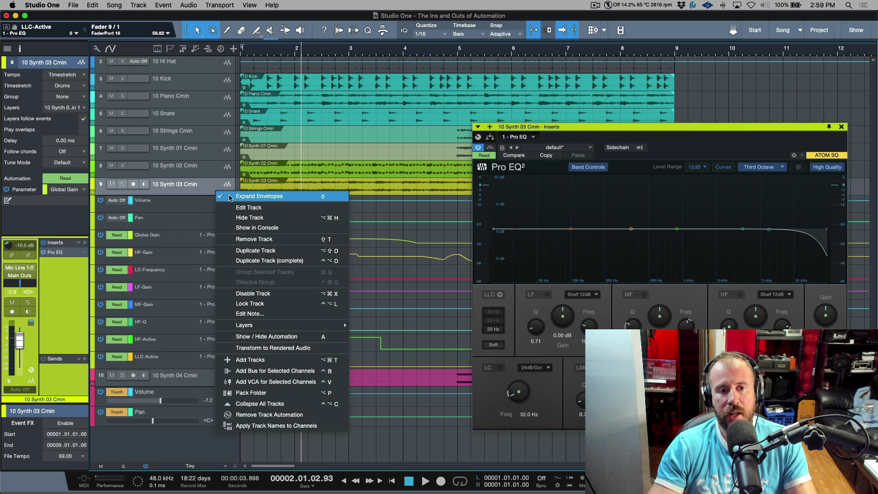
{"action": "left_click", "coordinate": [230, 196]}
{"action": "left_click_drag", "start_coordinate": [211, 195], "coordinate": [211, 246]}
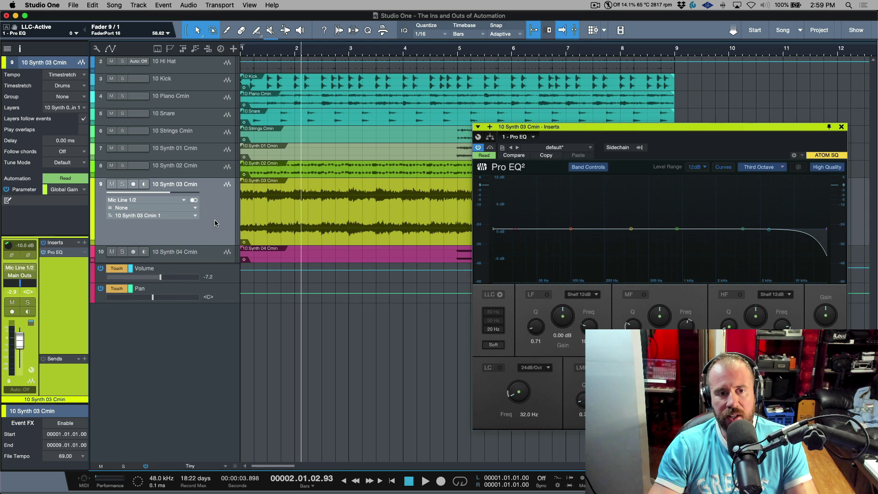
- Toggle the automation display on and off for all tracks and for 10 Synth 03 Cmin alone, ending with it hidden
{"action": "left_click", "coordinate": [110, 52]}
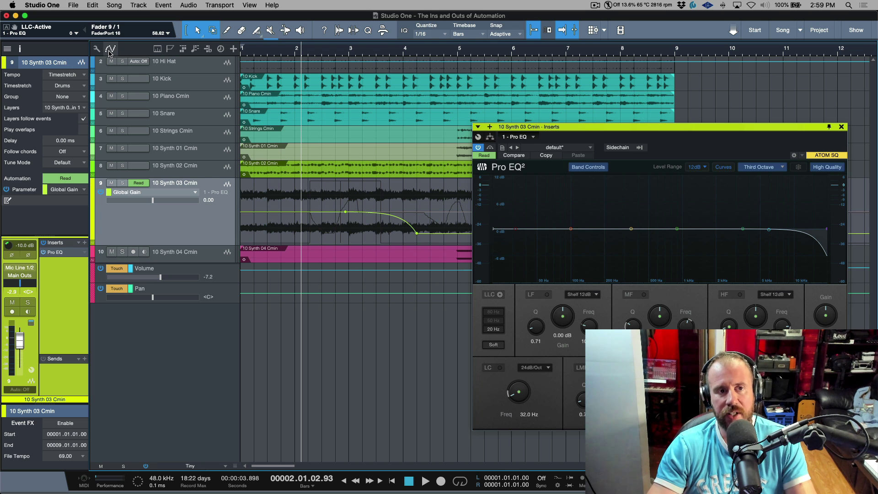
{"action": "left_click", "coordinate": [110, 50]}
{"action": "right_click", "coordinate": [225, 205]}
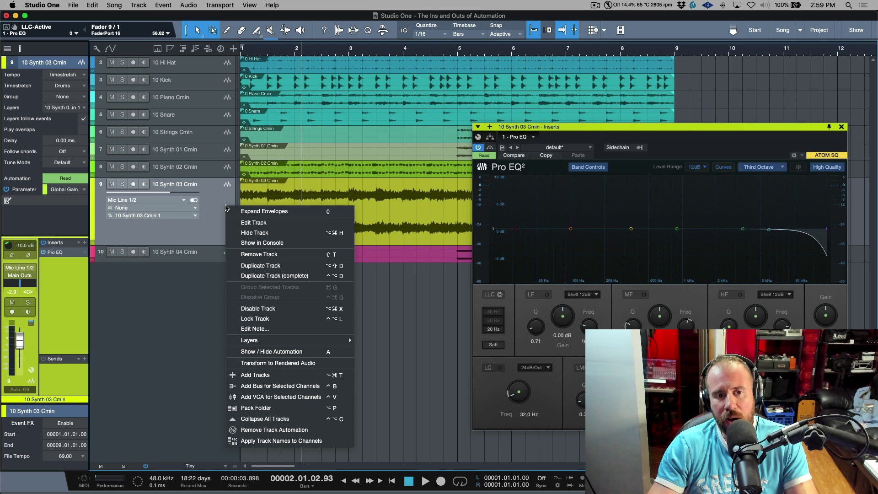
{"action": "left_click", "coordinate": [291, 353]}
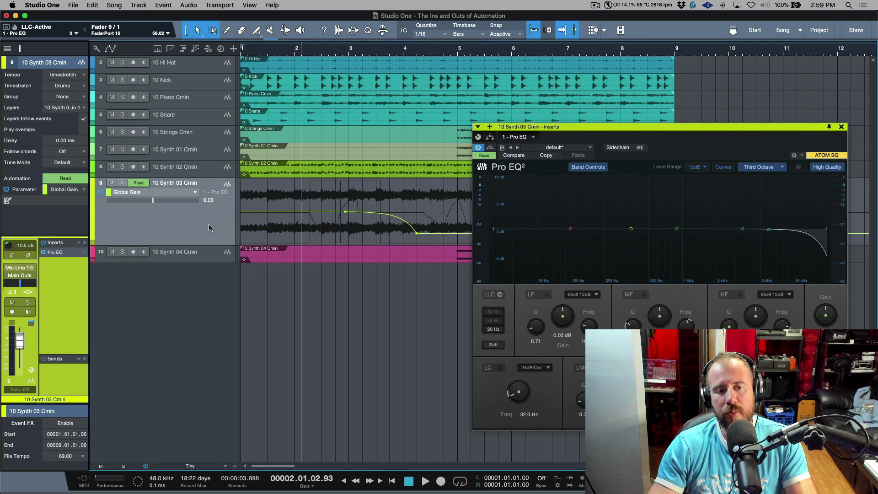
{"action": "key", "text": "a"}
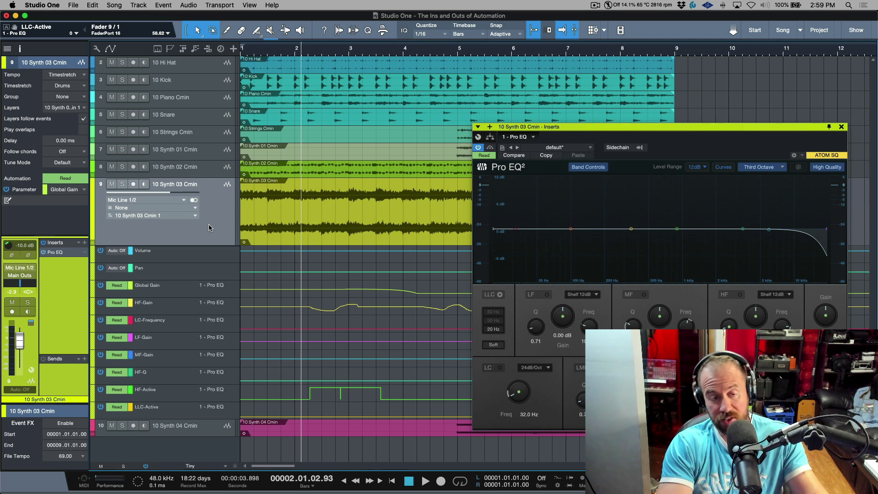
{"action": "key", "text": "a"}
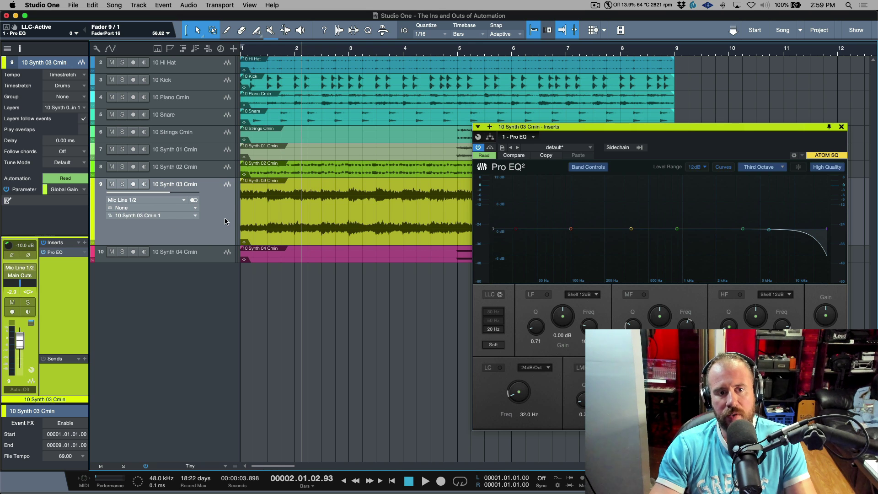
- Show automation on the 10 Synth 03 Cmin track and check its list of available parameters, keeping Global Gain displayed
{"action": "right_click", "coordinate": [224, 221]}
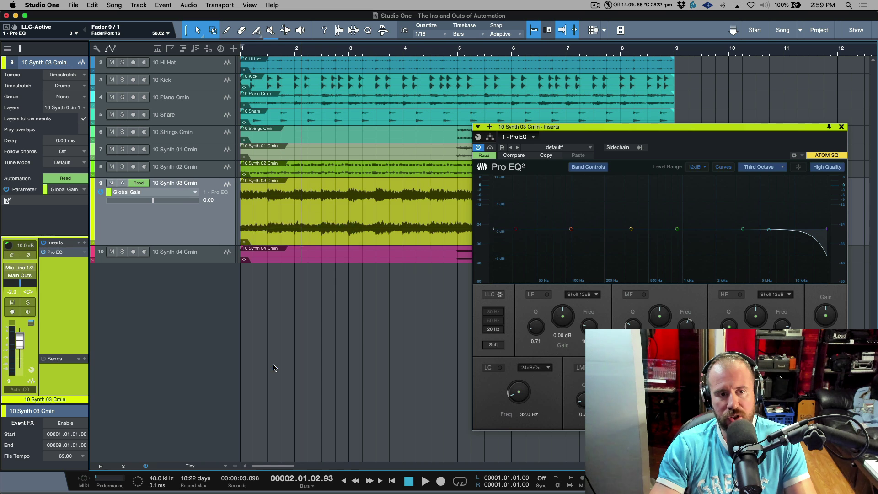
{"action": "left_click", "coordinate": [256, 366]}
{"action": "left_click", "coordinate": [190, 192]}
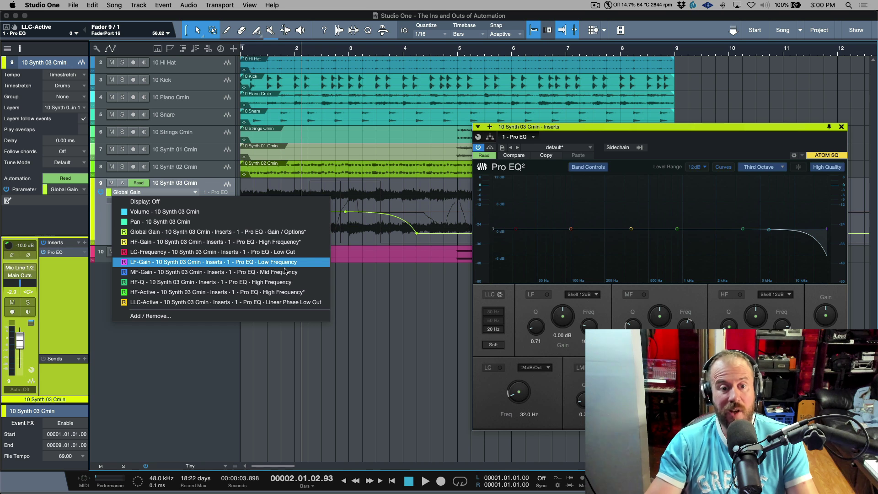
{"action": "left_click", "coordinate": [193, 385]}
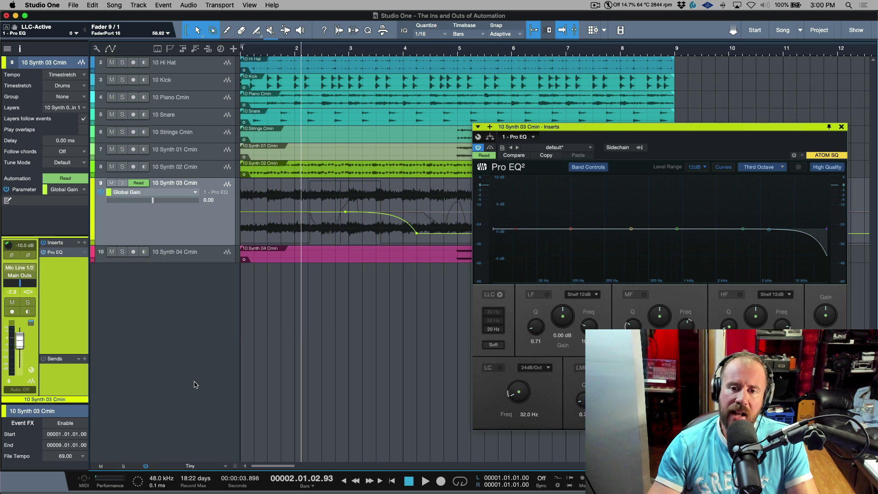
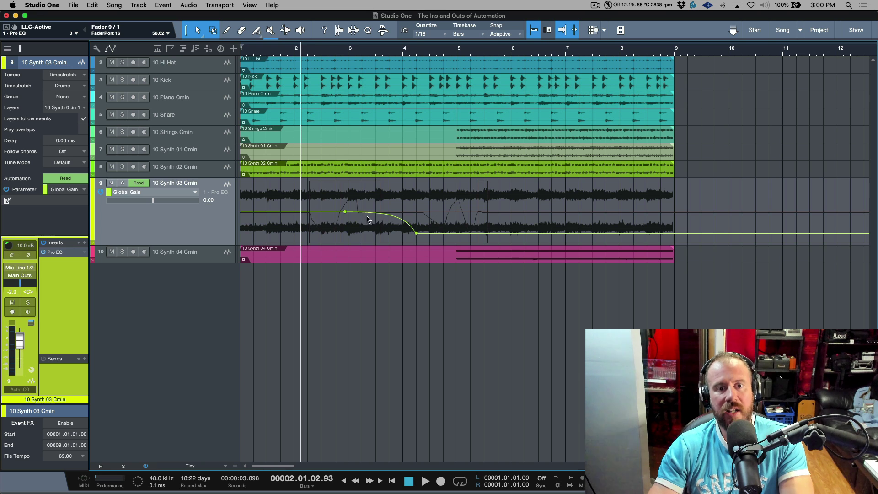
- Add a Global Gain automation point at about bar 6.2, raise it to about 5.03 and curve the segment leading up to it
{"action": "left_click", "coordinate": [470, 229]}
{"action": "left_click", "coordinate": [526, 224]}
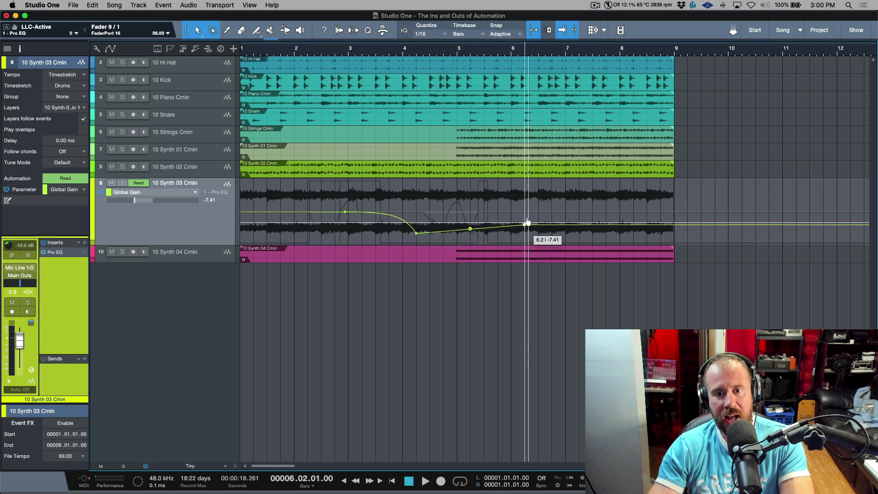
{"action": "left_click_drag", "start_coordinate": [527, 223], "coordinate": [529, 202]}
{"action": "left_click_drag", "start_coordinate": [471, 220], "coordinate": [472, 222]}
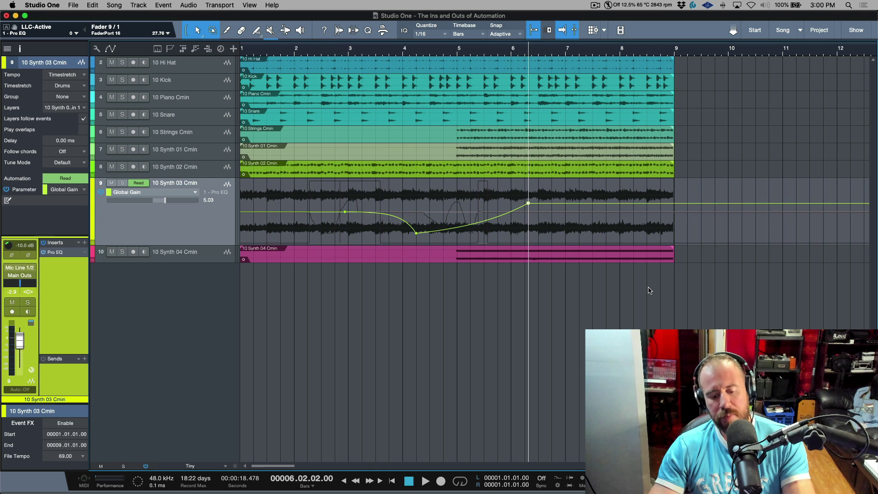
- Add the PreSonus Mai Tai instrument as a new track below 10 Synth 04 Cmin and close its window
{"action": "key", "text": "F5"}
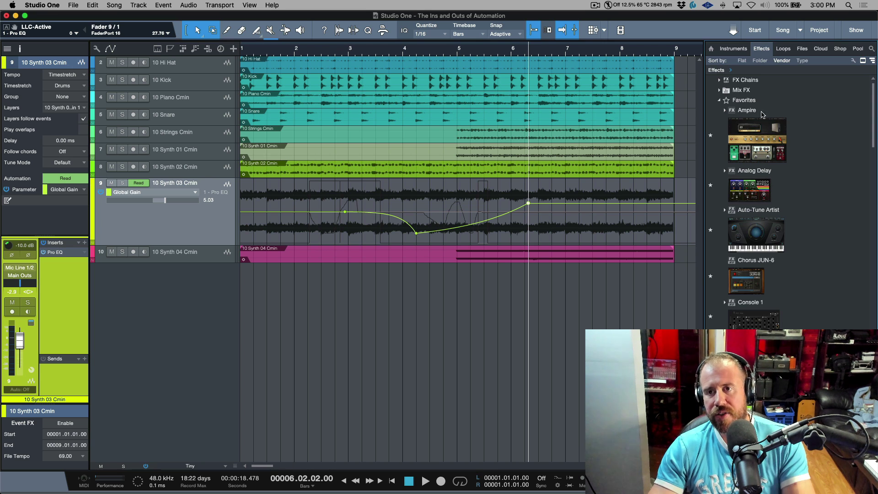
{"action": "left_click", "coordinate": [732, 50]}
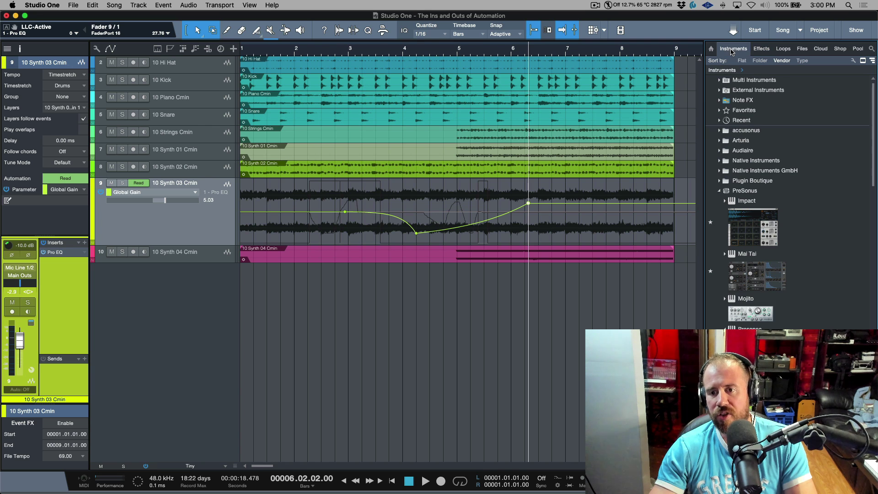
{"action": "left_click", "coordinate": [761, 285]}
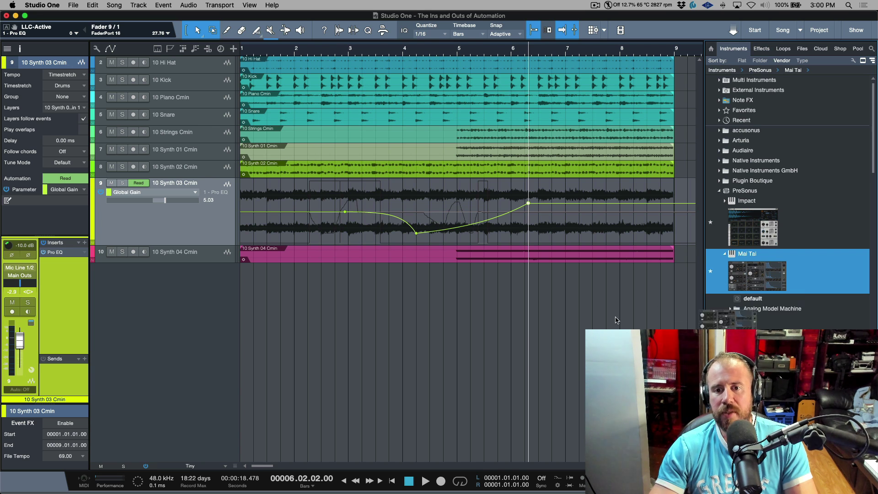
{"action": "left_click_drag", "start_coordinate": [451, 105], "coordinate": [453, 110]}
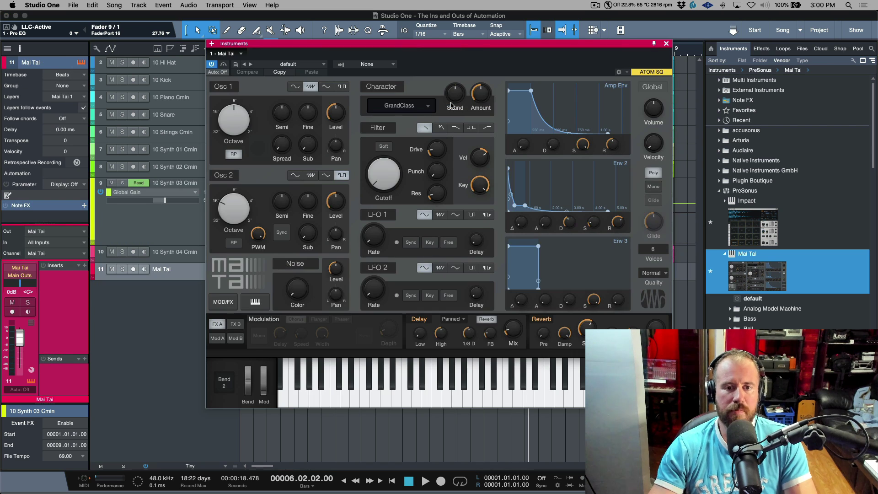
{"action": "left_click", "coordinate": [666, 44]}
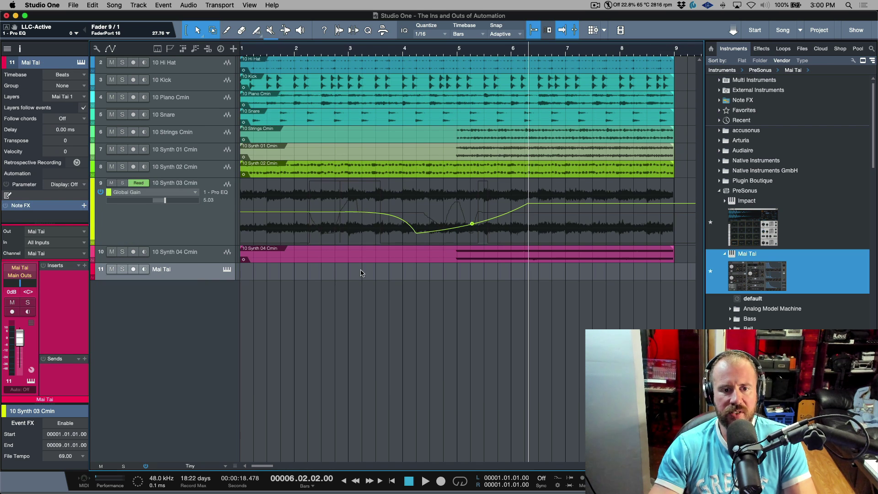
- Create a one-bar instrument part at bar 1 on the Mai Tai track and open it in the note editor
{"action": "double_click", "coordinate": [337, 278]}
{"action": "left_click_drag", "start_coordinate": [342, 277], "coordinate": [295, 278]}
{"action": "left_click", "coordinate": [275, 276]}
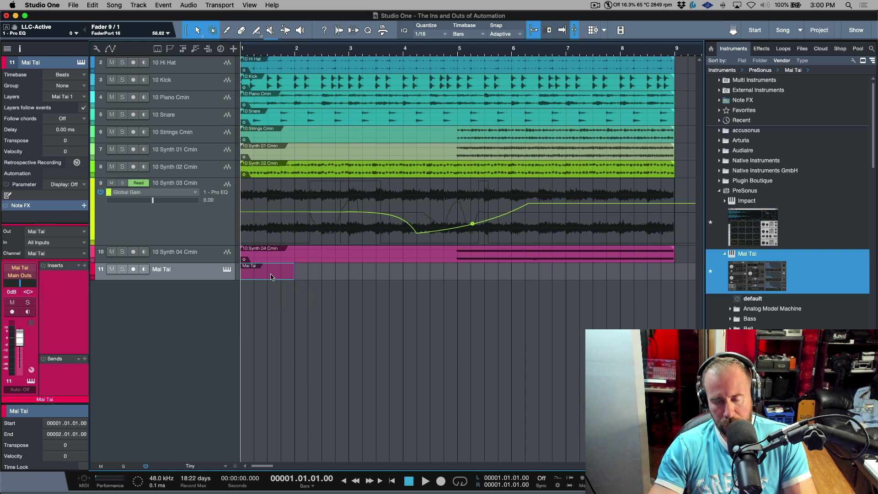
{"action": "double_click", "coordinate": [271, 277]}
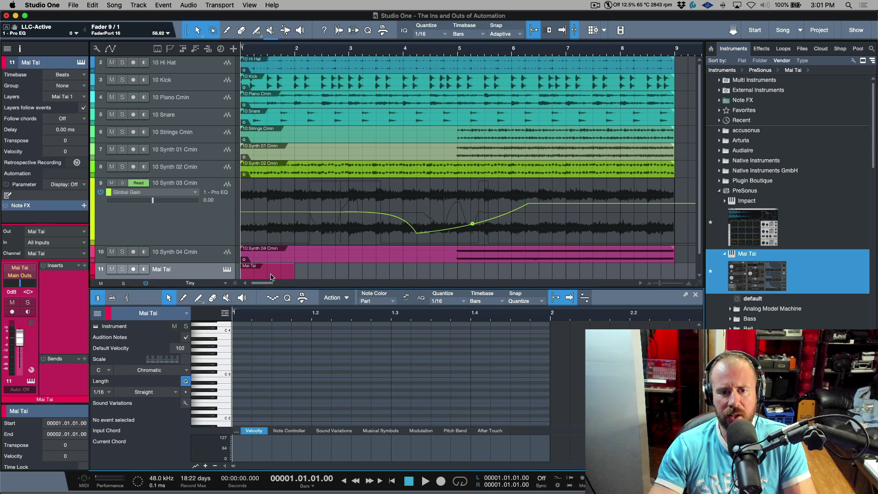
- Open the Mai Tai synth, set its Volume to -0.1 dB and add Master Gain as track automation
{"action": "left_click", "coordinate": [227, 270]}
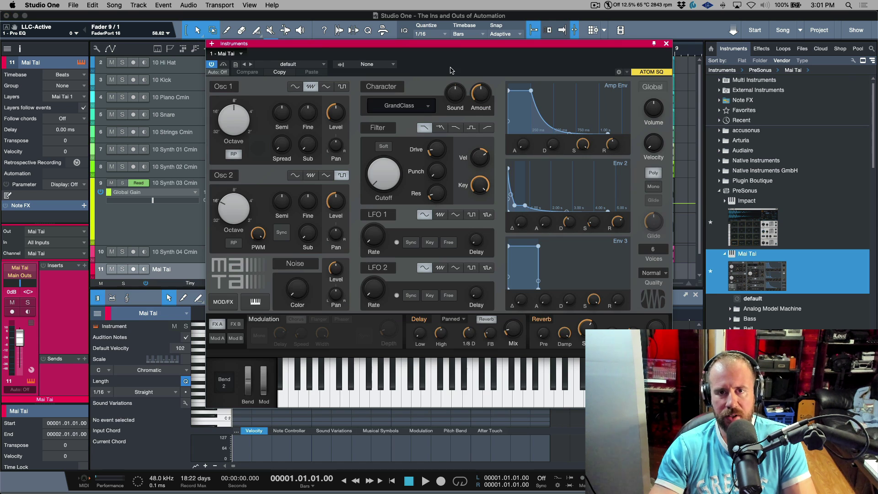
{"action": "left_click_drag", "start_coordinate": [504, 46], "coordinate": [560, 41]}
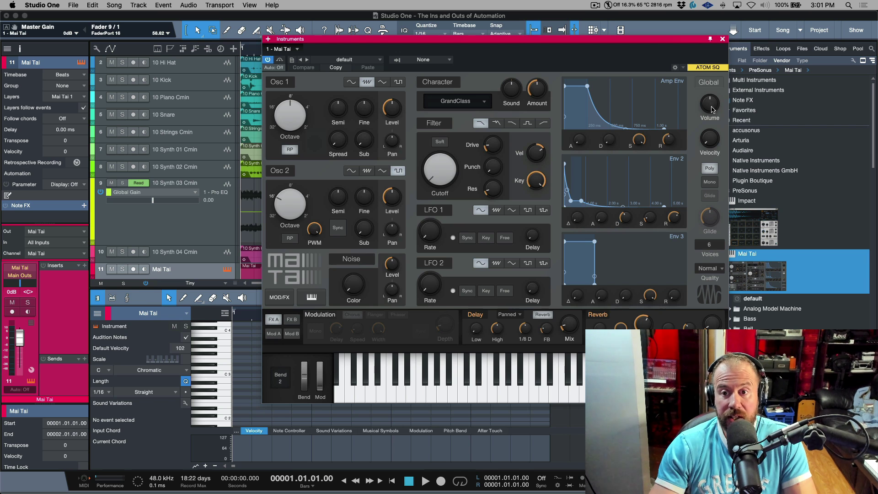
{"action": "left_click", "coordinate": [711, 140]}
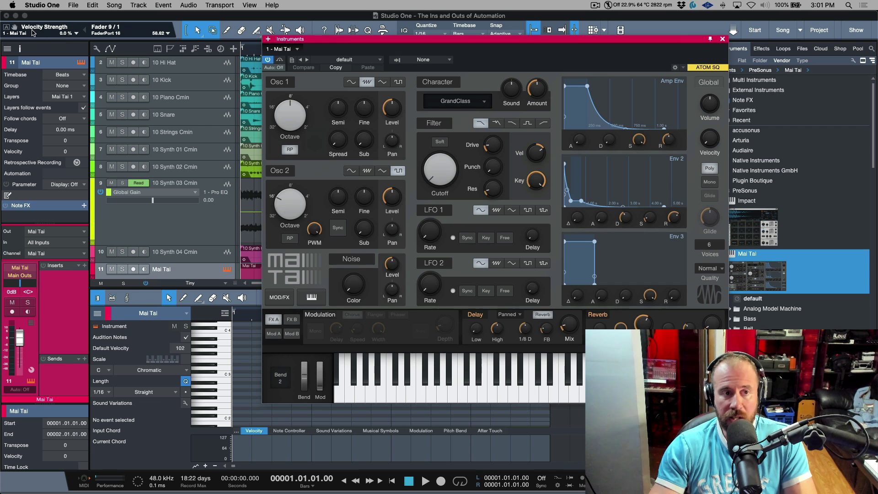
{"action": "left_click_drag", "start_coordinate": [714, 108], "coordinate": [714, 108]}
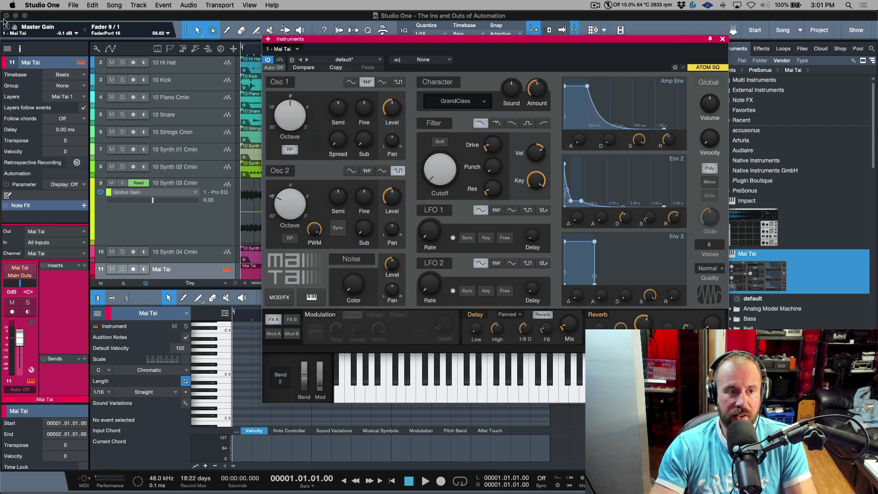
{"action": "left_click", "coordinate": [710, 107]}
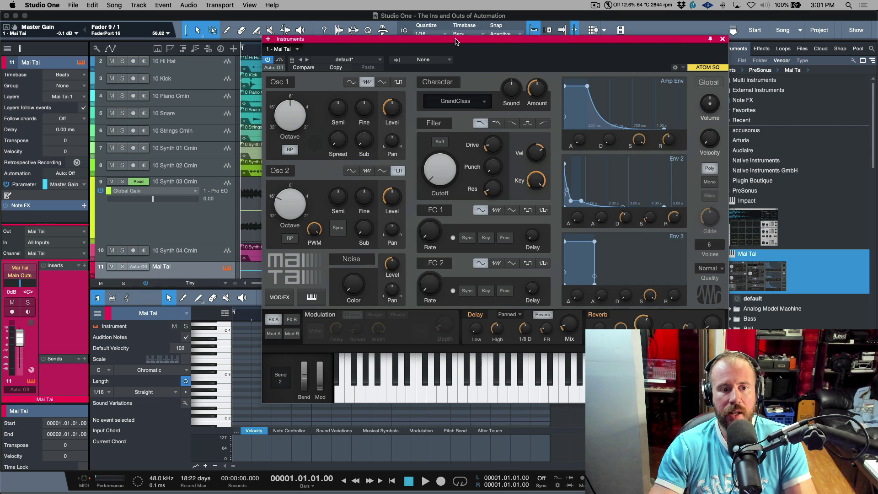
{"action": "left_click", "coordinate": [723, 40]}
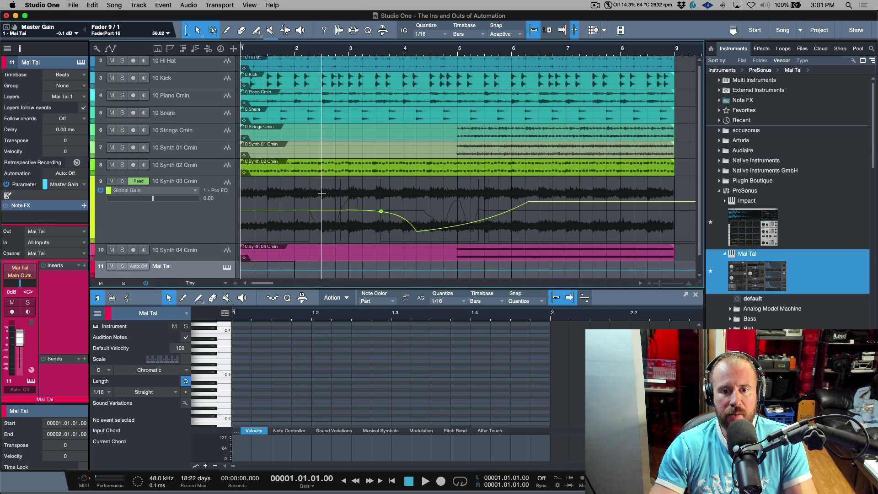
- Increase the Mai Tai track's height and set its automation display to off
{"action": "scroll", "coordinate": [167, 240], "scroll_direction": "down", "scroll_amount": 1}
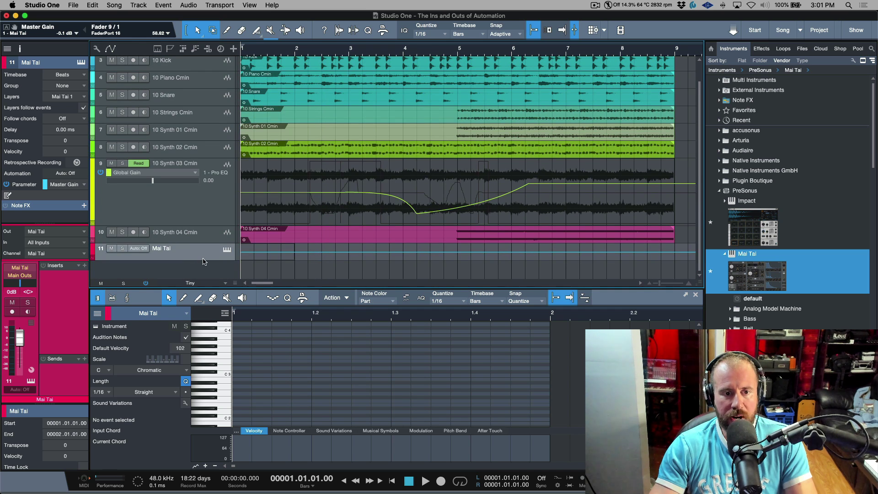
{"action": "left_click_drag", "start_coordinate": [204, 260], "coordinate": [206, 276]}
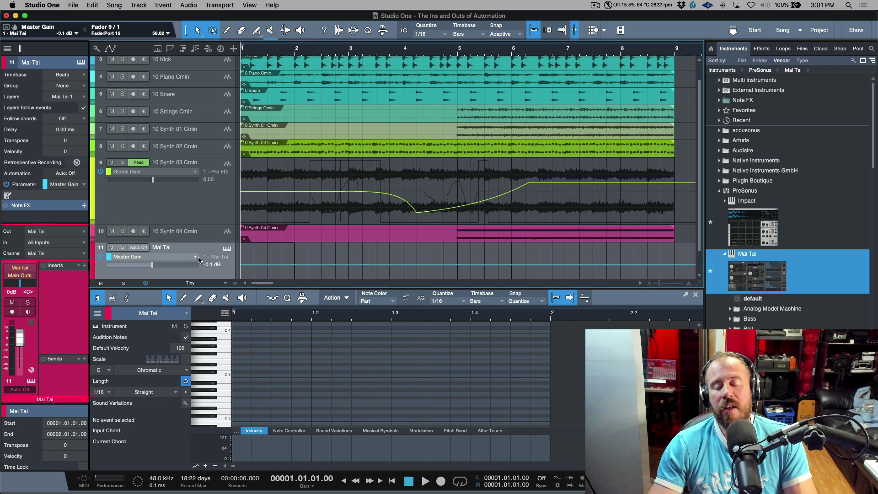
{"action": "key", "text": "a"}
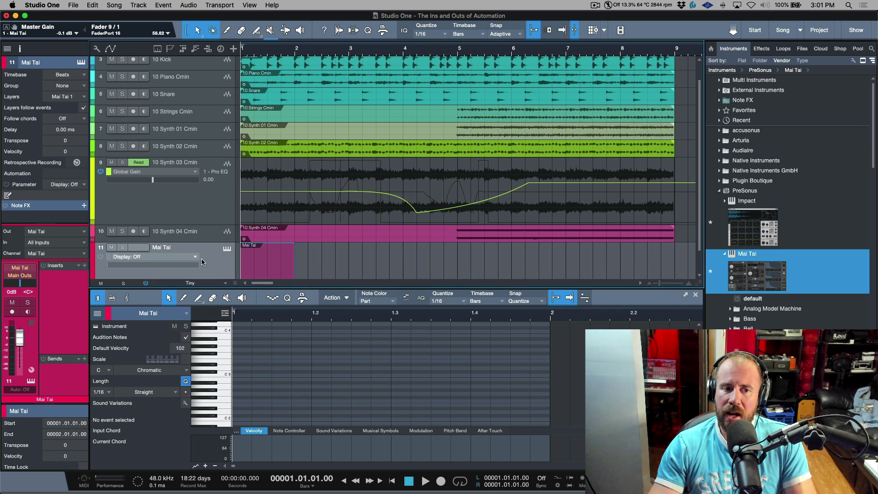
- Create a second one-bar part at bar 3 on the Mai Tai track and reselect the part at bar 1
{"action": "scroll", "coordinate": [259, 263], "scroll_direction": "down", "scroll_amount": 2}
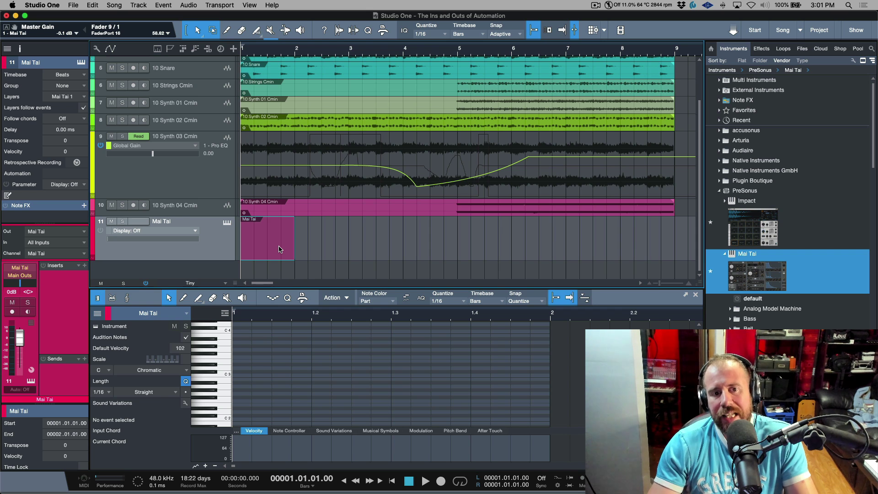
{"action": "double_click", "coordinate": [361, 254]}
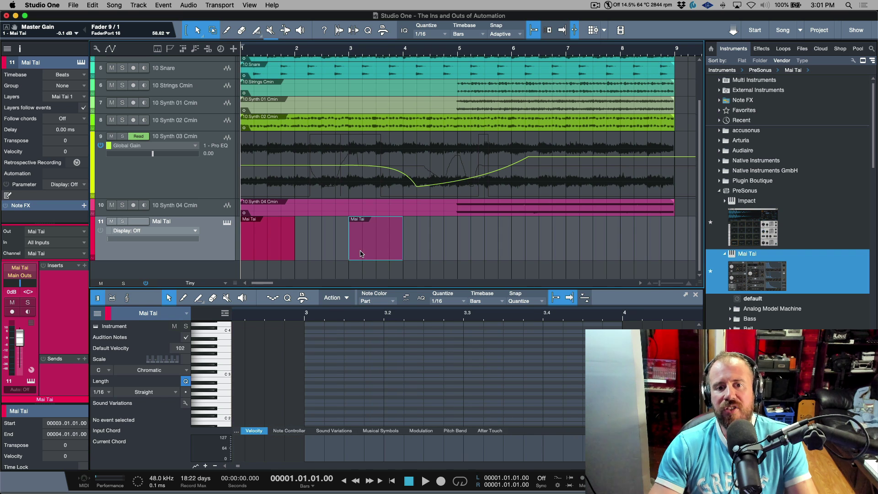
{"action": "left_click", "coordinate": [266, 256]}
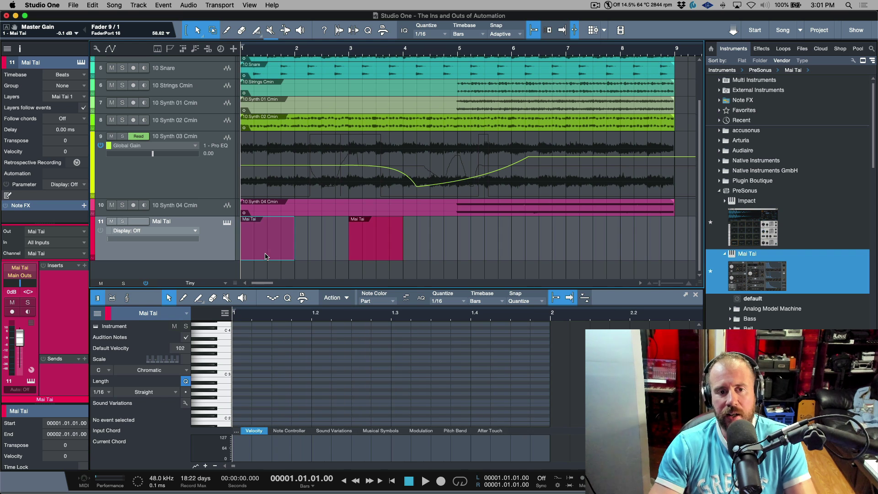
- Add Mai Tai's Master Gain as a controller lane of the first part and draw two points falling to about 19 at 1.4.2
{"action": "left_click", "coordinate": [227, 223]}
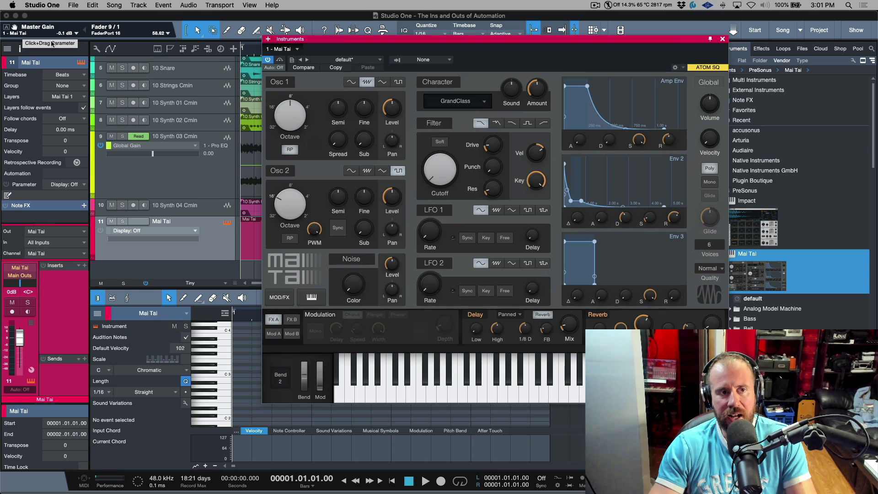
{"action": "left_click_drag", "start_coordinate": [15, 30], "coordinate": [249, 392]}
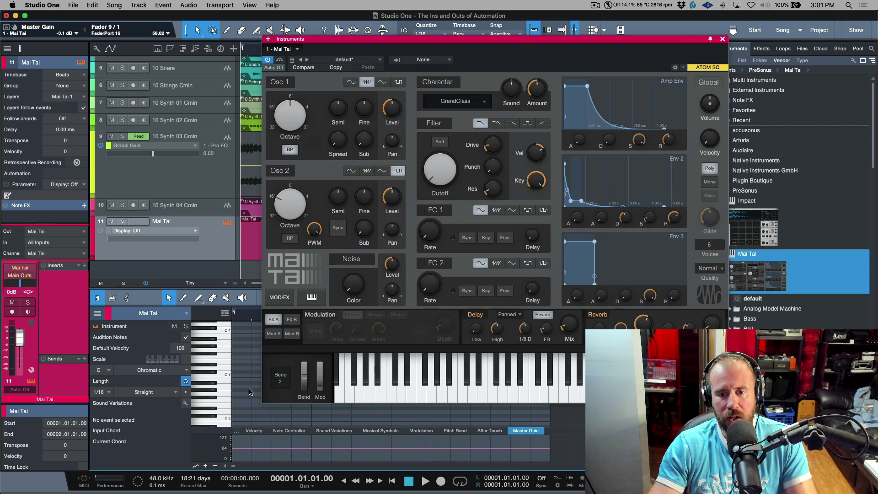
{"action": "left_click", "coordinate": [431, 448]}
{"action": "left_click", "coordinate": [490, 458]}
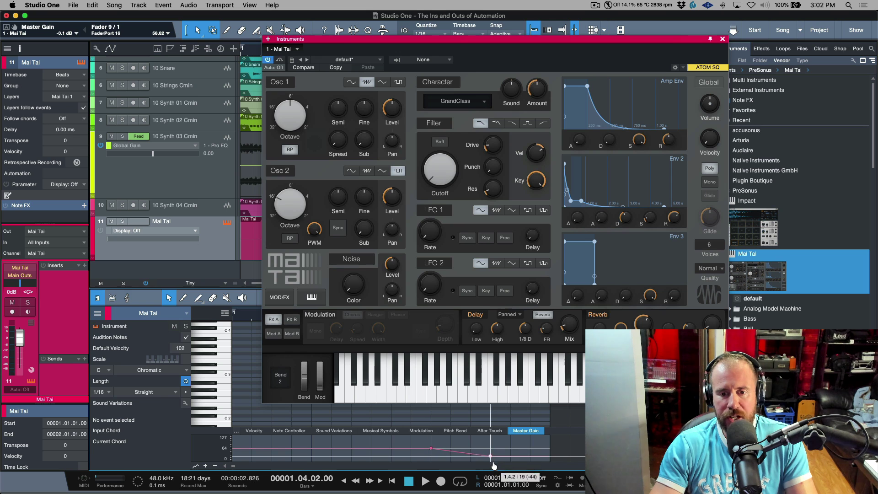
- Zoom in on the timeline and play the first part from 1.3 with Mai Tai open, watching Volume follow the part automation
{"action": "left_click", "coordinate": [723, 40]}
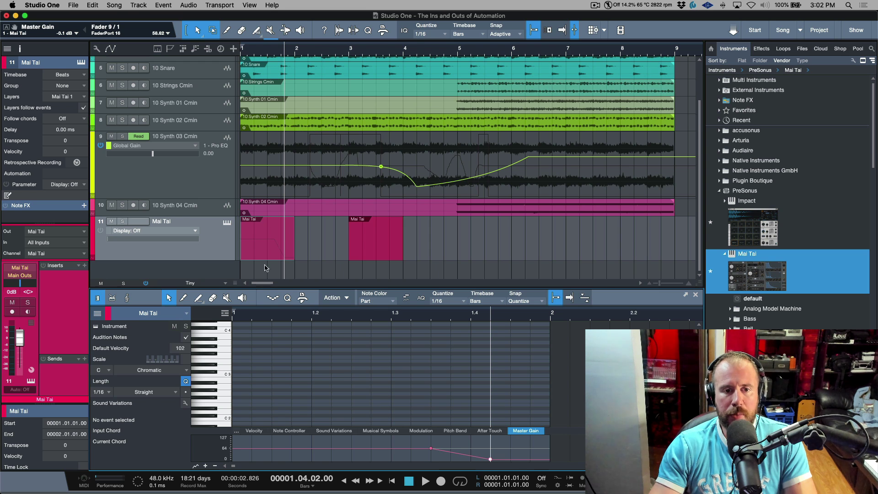
{"action": "key", "text": "e"}
{"action": "key", "text": "e"}
{"action": "key", "text": "e"}
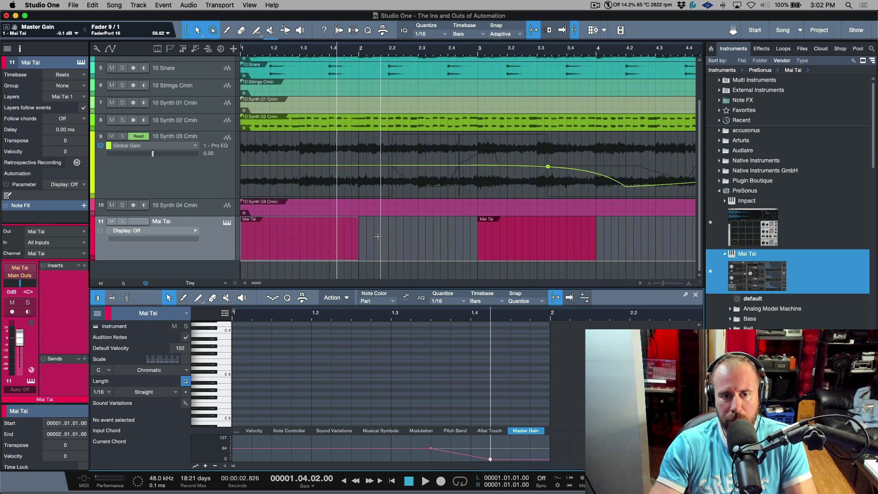
{"action": "left_click", "coordinate": [302, 51]}
{"action": "left_click", "coordinate": [227, 223]}
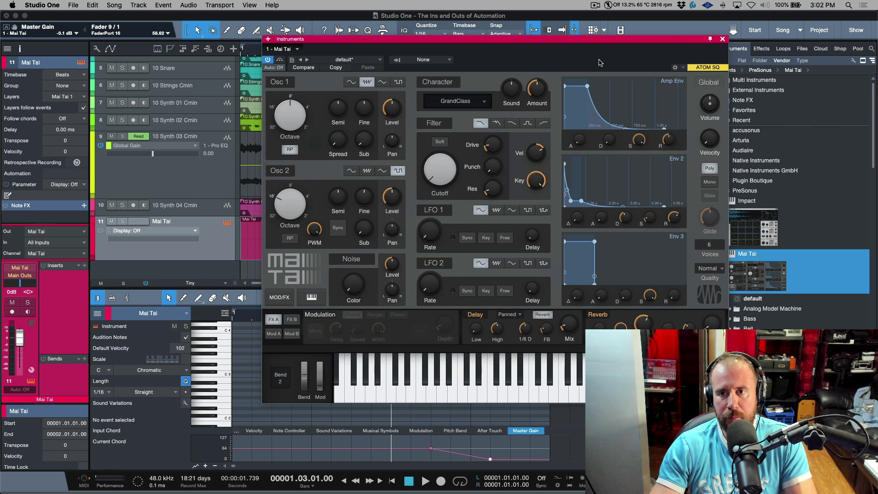
{"action": "key", "text": "space"}
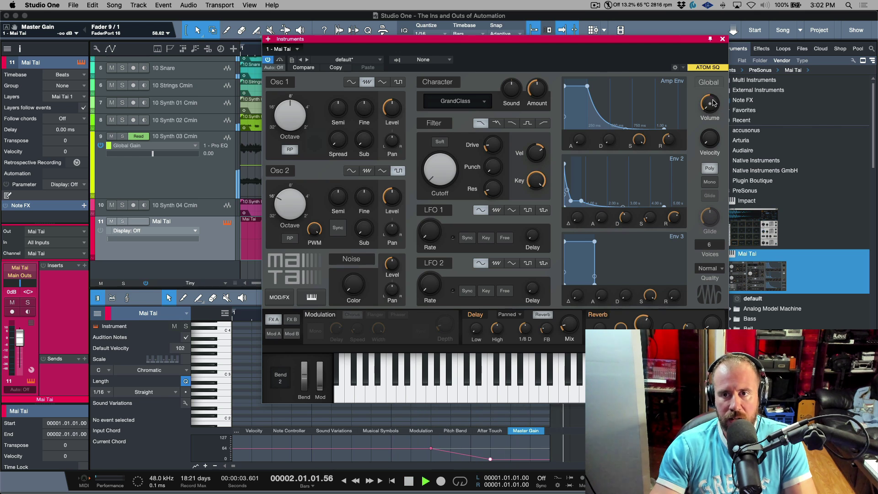
{"action": "key", "text": "space"}
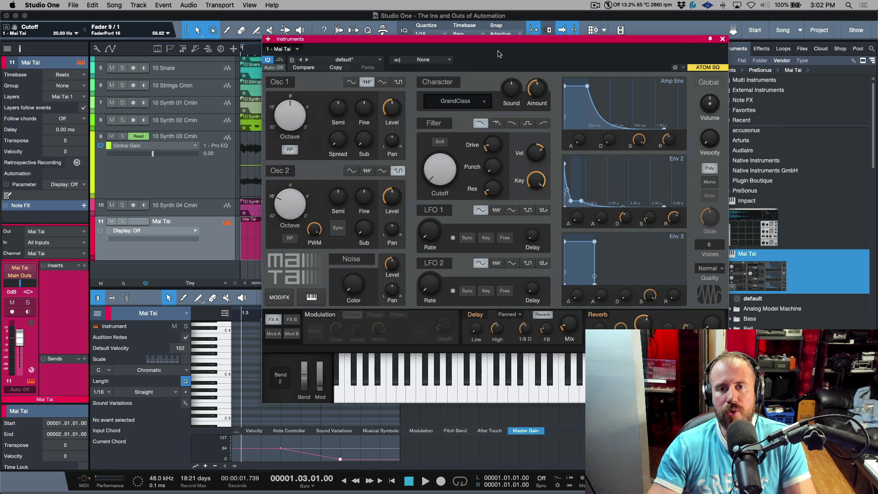
- Add Mai Tai's filter Cutoff as a controller lane of the first part and draw a rise from 20 Hz to 20 kHz at 1.4
{"action": "left_click_drag", "start_coordinate": [497, 40], "coordinate": [669, 206]}
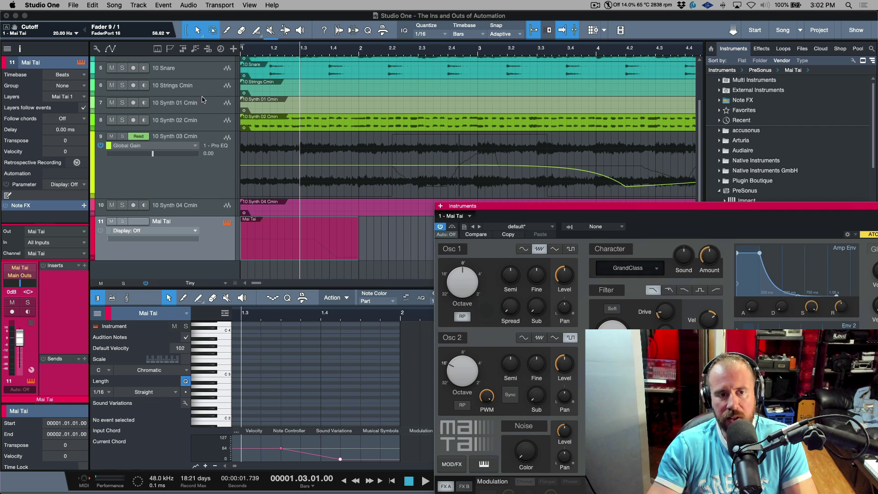
{"action": "left_click_drag", "start_coordinate": [15, 28], "coordinate": [214, 240]}
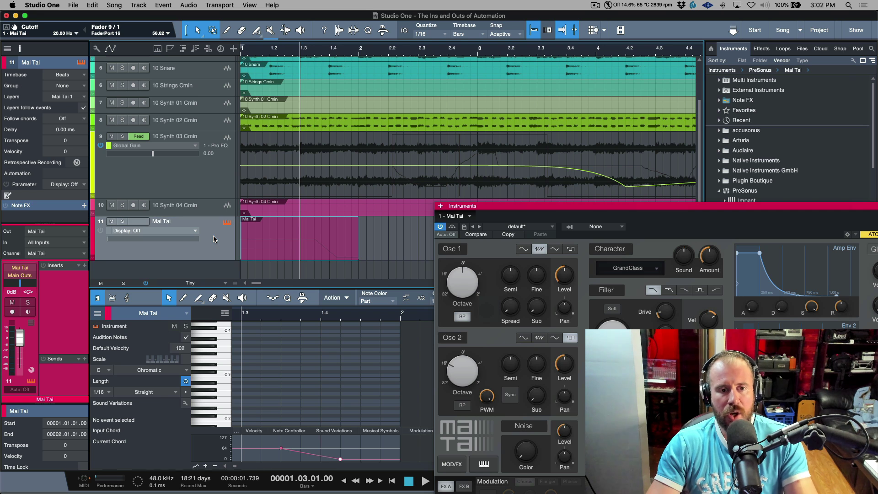
{"action": "left_click_drag", "start_coordinate": [556, 205], "coordinate": [549, 102]}
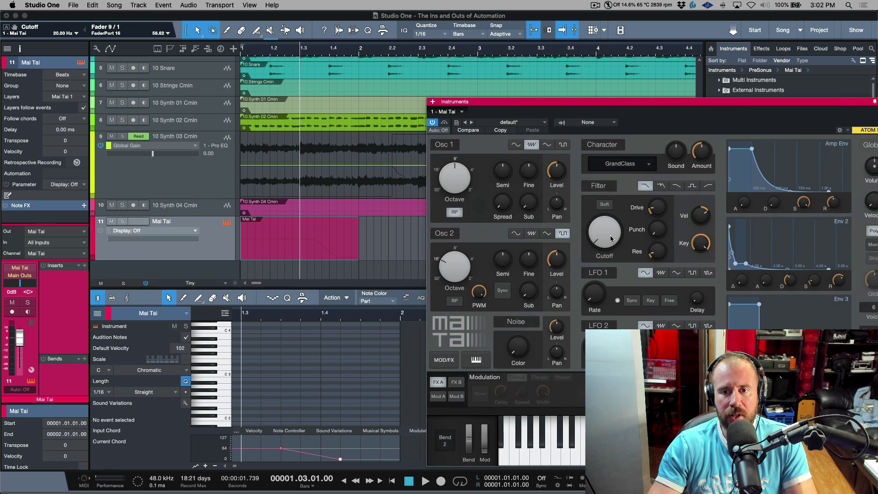
{"action": "left_click_drag", "start_coordinate": [13, 35], "coordinate": [305, 368]}
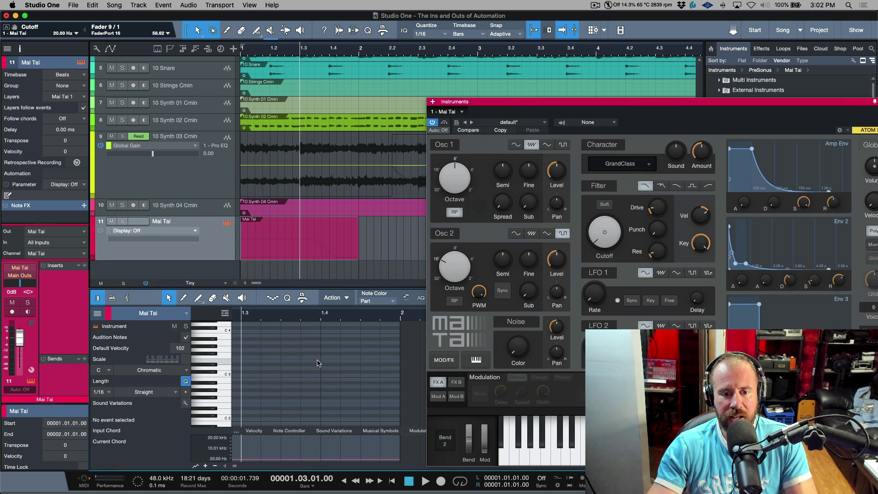
{"action": "left_click_drag", "start_coordinate": [731, 103], "coordinate": [629, 36]}
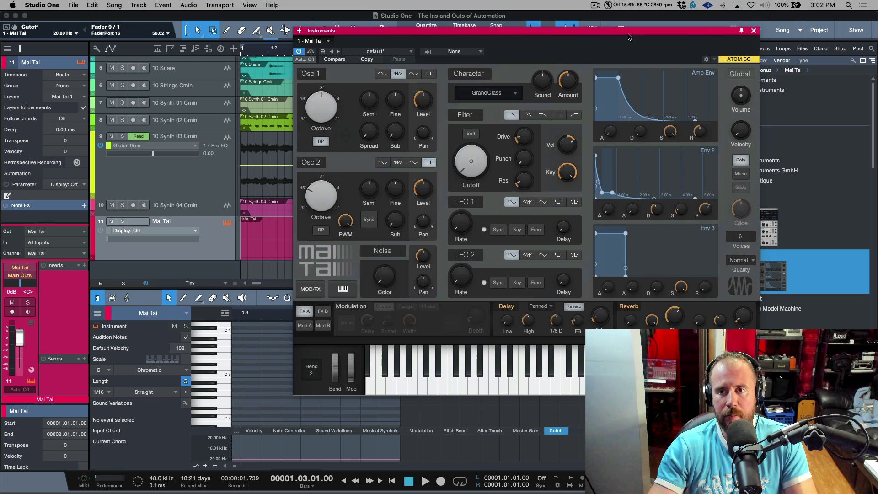
{"action": "left_click", "coordinate": [754, 31]}
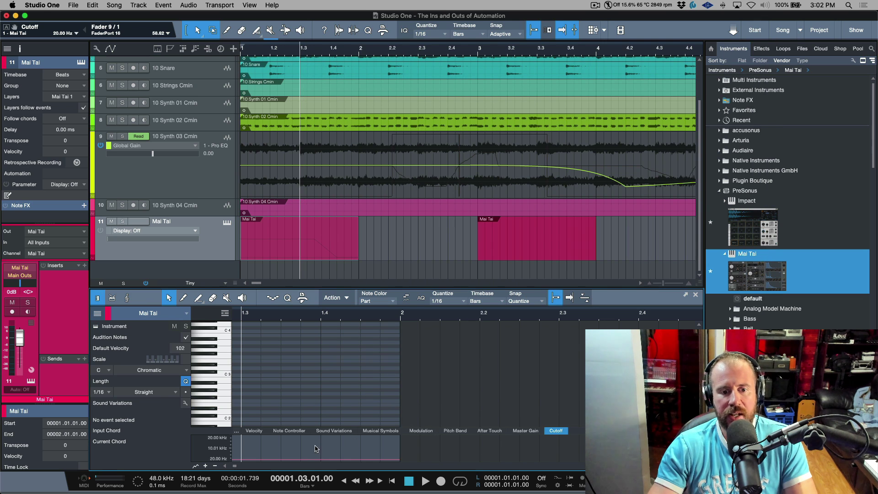
{"action": "left_click", "coordinate": [281, 458]}
{"action": "left_click_drag", "start_coordinate": [323, 461], "coordinate": [323, 427]}
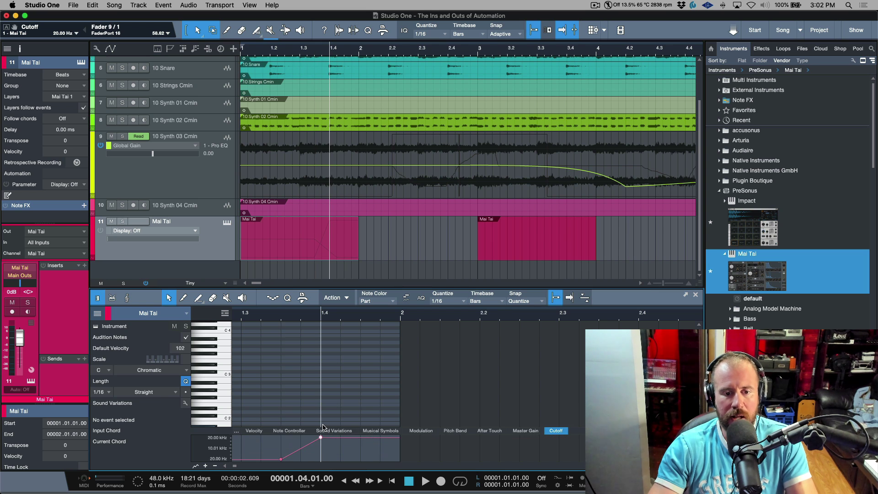
- Play the first part from 1.3.2 with Mai Tai open to watch Volume and Cutoff move, and close the synth
{"action": "left_click", "coordinate": [274, 313]}
{"action": "left_click", "coordinate": [230, 223]}
{"action": "left_click", "coordinate": [230, 223]}
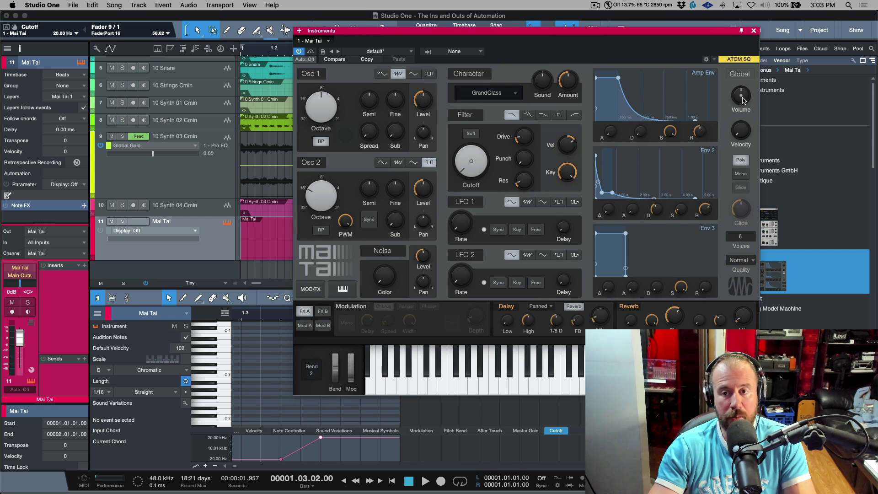
{"action": "key", "text": "space"}
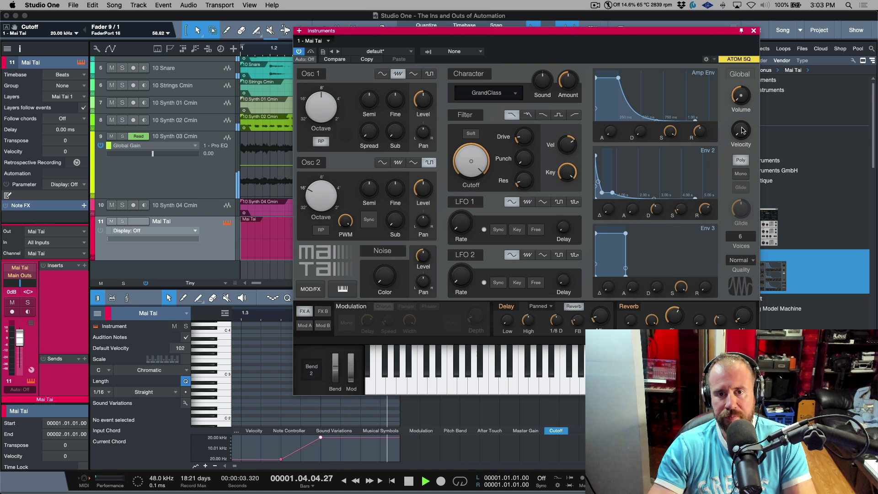
{"action": "key", "text": "space"}
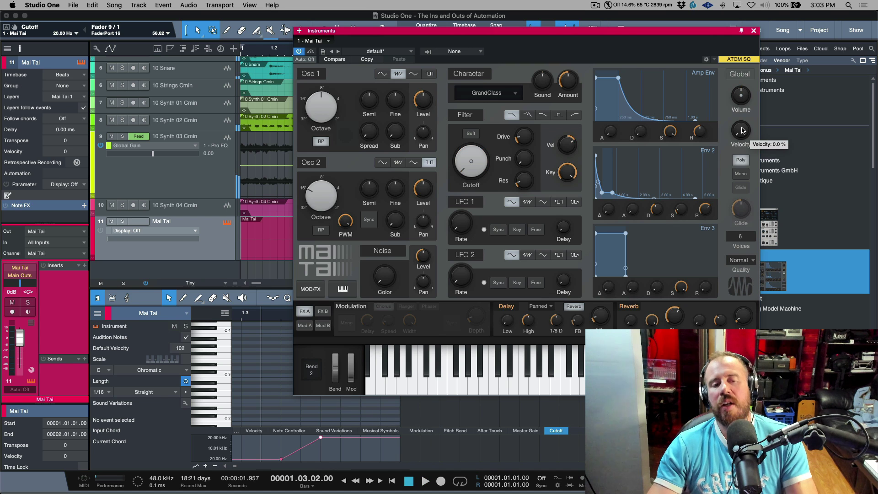
{"action": "left_click", "coordinate": [753, 31]}
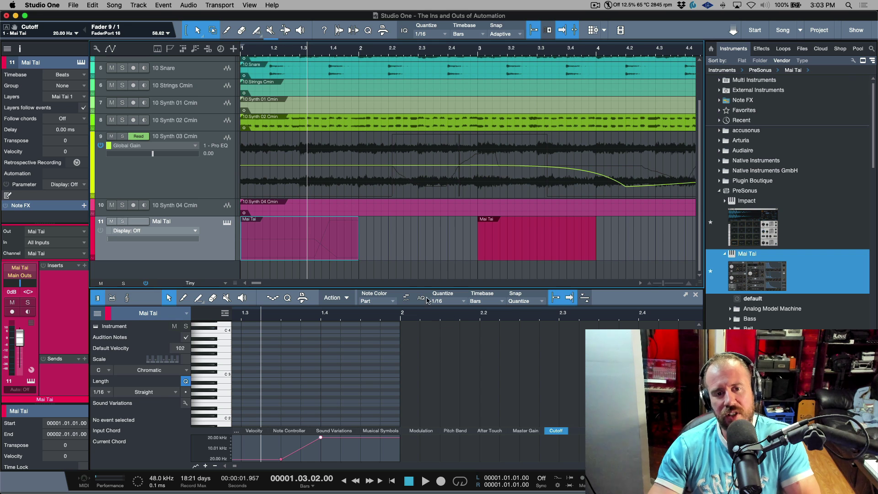
- Select the Mai Tai part at bar 3 and play it with the synth open to watch its Volume and Cutoff
{"action": "left_click", "coordinate": [533, 258]}
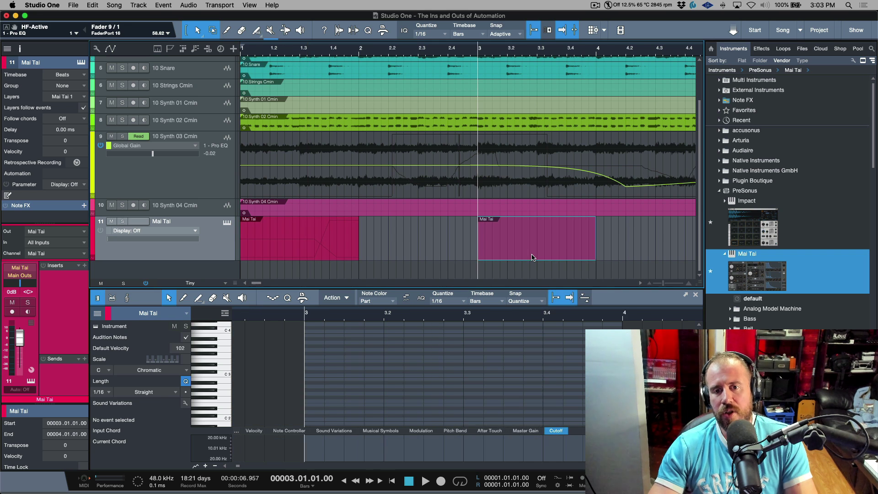
{"action": "left_click", "coordinate": [227, 223]}
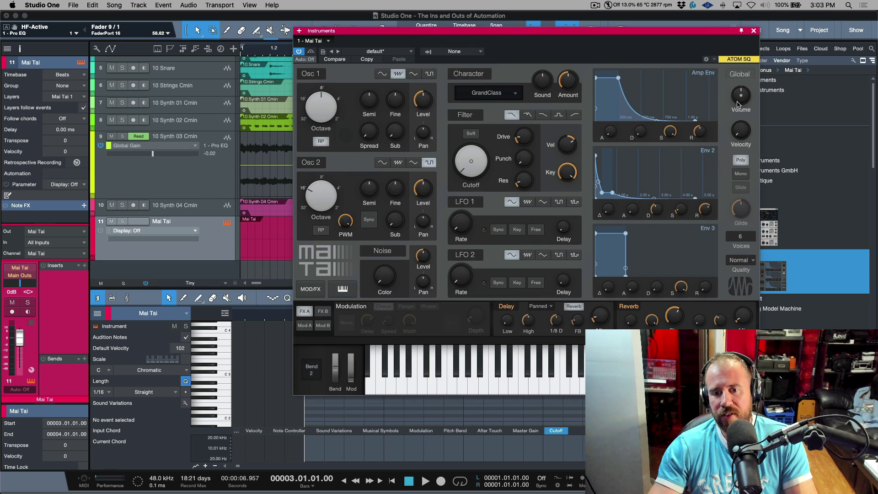
{"action": "mouse_move", "coordinate": [738, 103]}
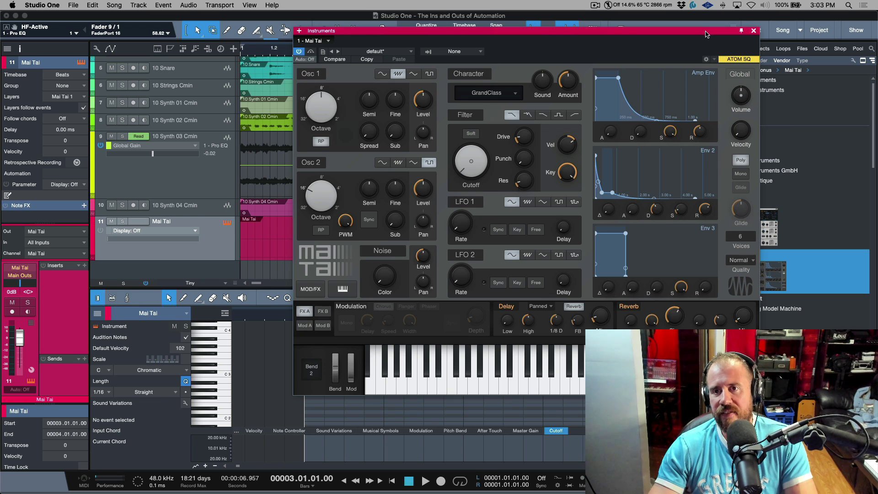
{"action": "left_click_drag", "start_coordinate": [707, 34], "coordinate": [803, 85]}
{"action": "key", "text": "space"}
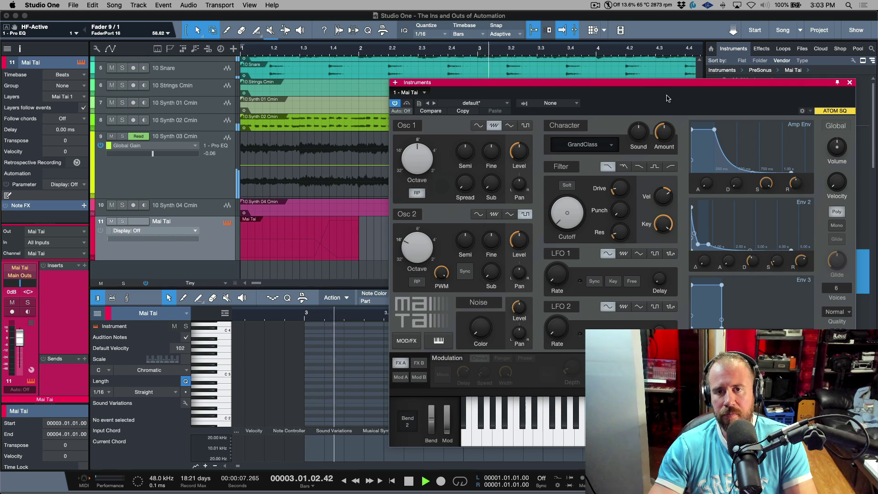
{"action": "left_click_drag", "start_coordinate": [667, 86], "coordinate": [234, 85]}
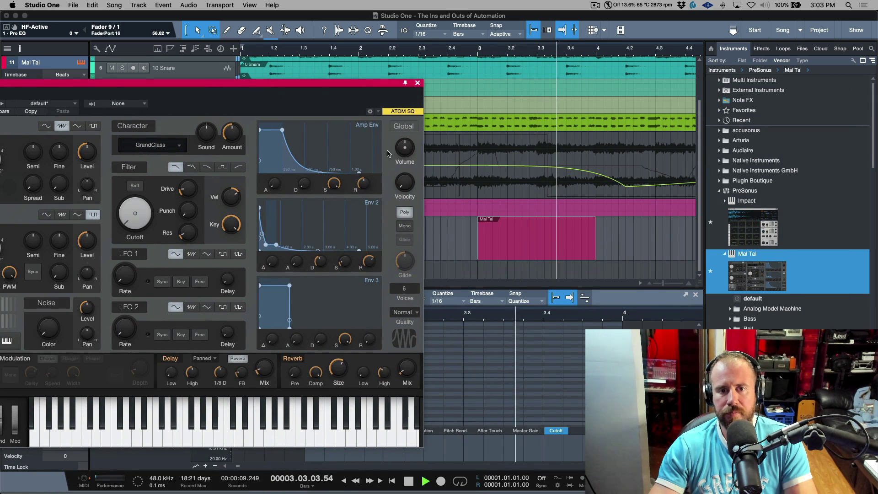
{"action": "key", "text": "space"}
- Change Mai Tai's Volume and set Cutoff to 101.4 Hz while replaying the part at bar 3, and close the synth
{"action": "key", "text": "space"}
{"action": "key", "text": "space"}
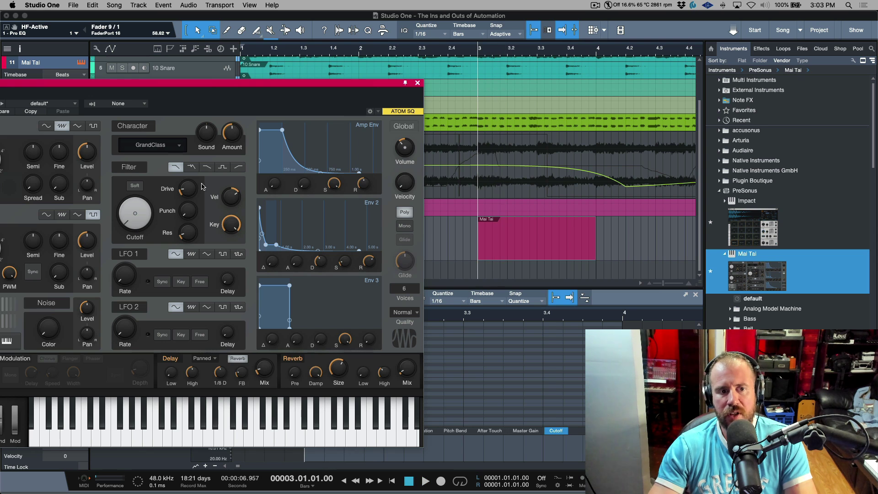
{"action": "key", "text": "space"}
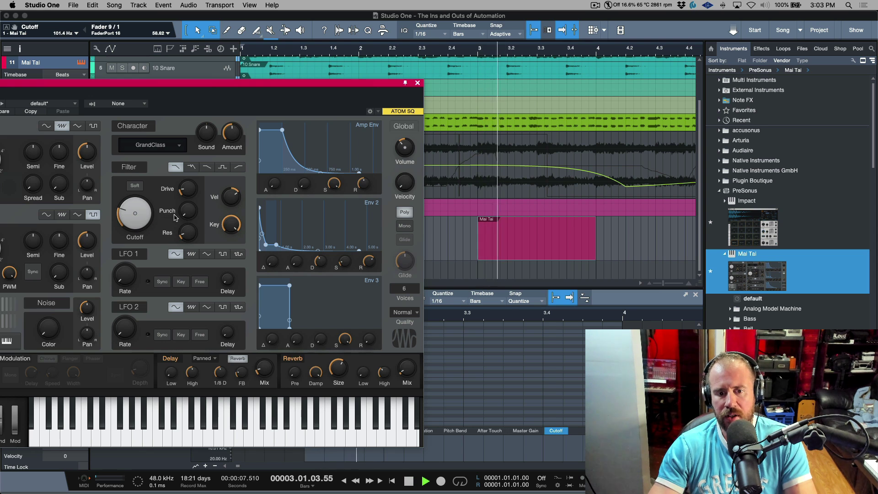
{"action": "key", "text": "space"}
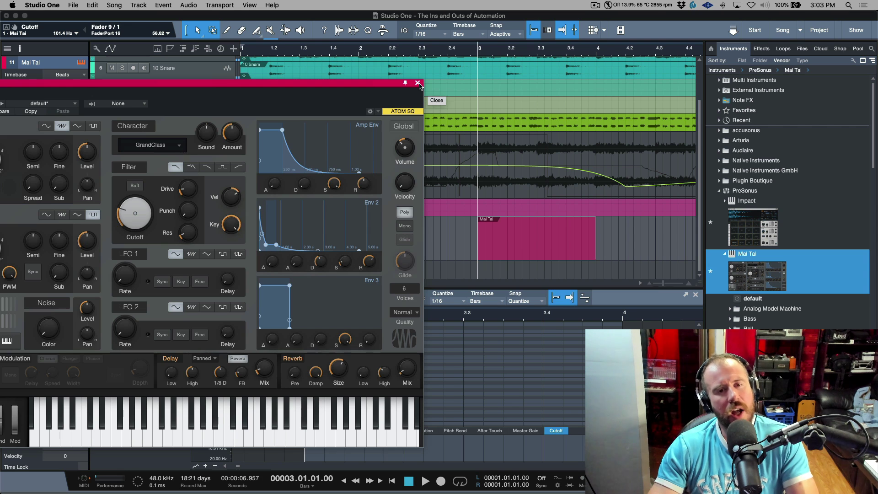
{"action": "left_click", "coordinate": [418, 83]}
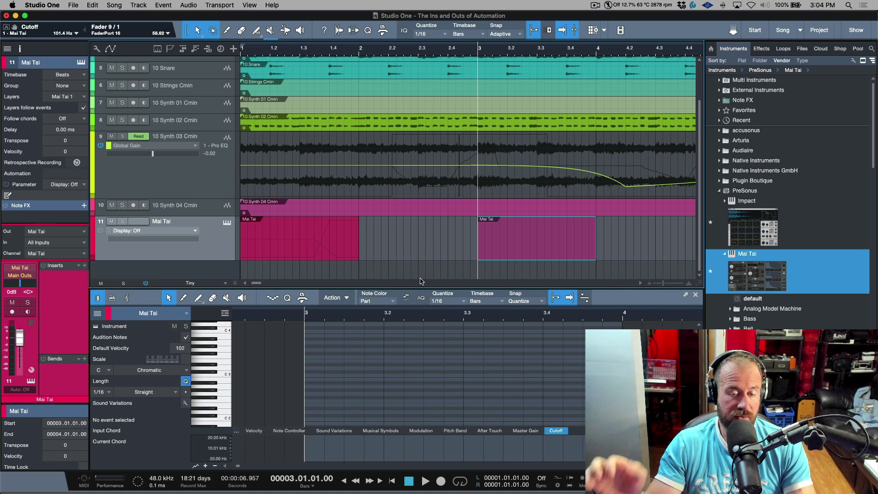
- Hide the note editor and browser, and remove the Mai Tai track together with its instrument
{"action": "key", "text": "F2"}
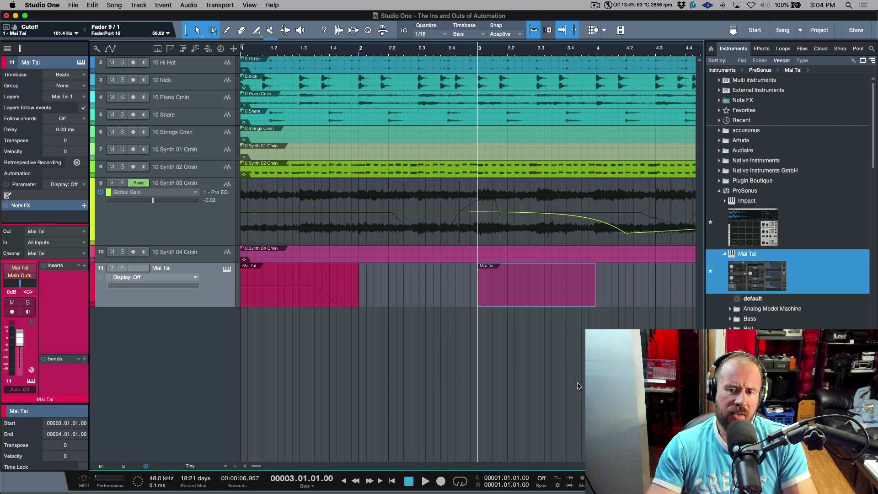
{"action": "key", "text": "F5"}
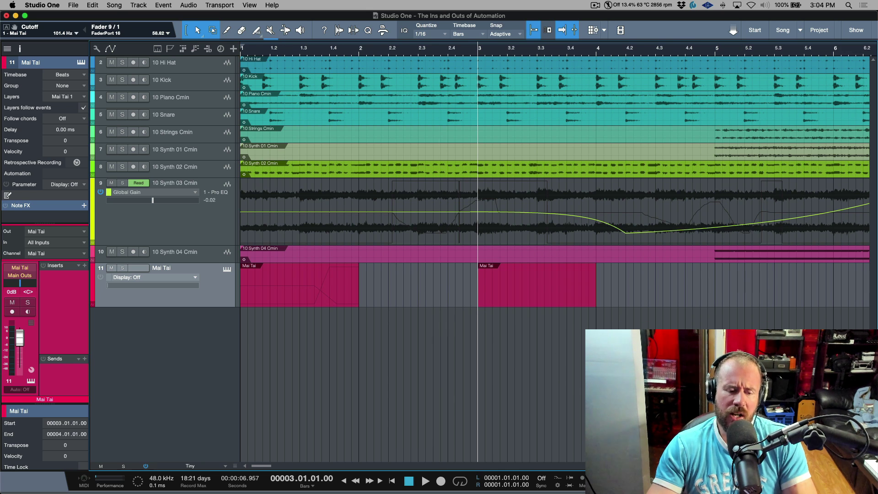
{"action": "key", "text": "z"}
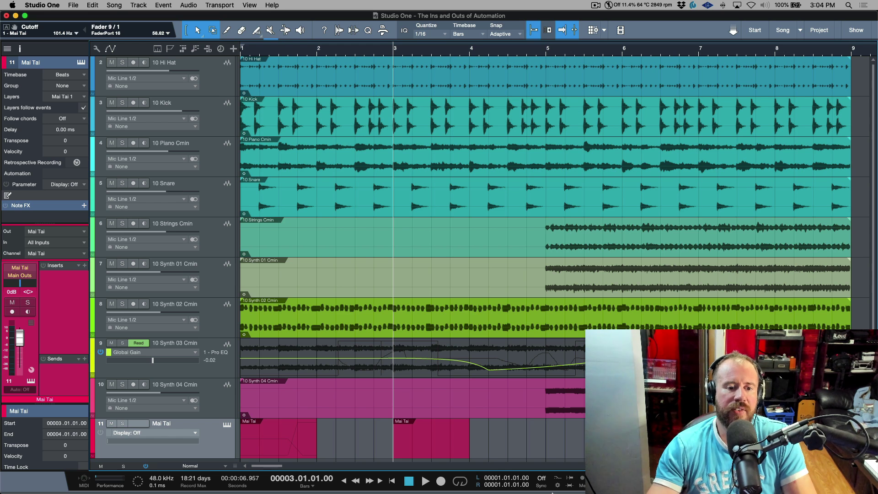
{"action": "right_click", "coordinate": [225, 448]}
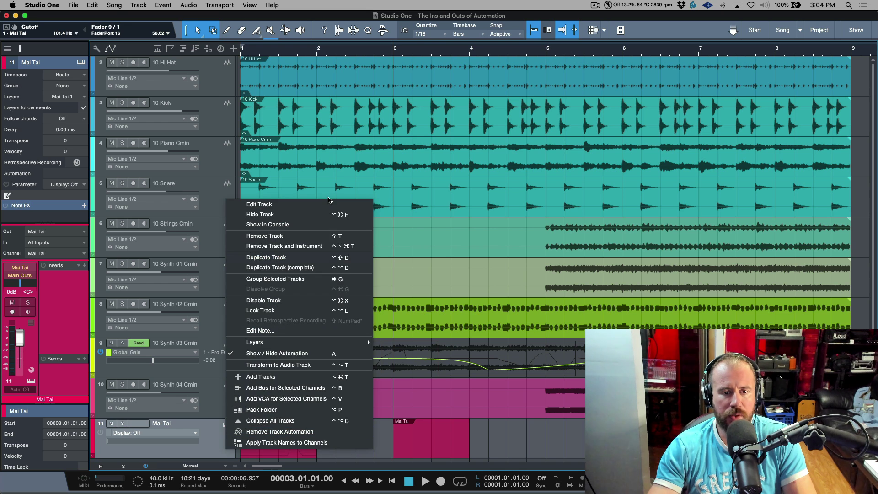
{"action": "left_click", "coordinate": [295, 247]}
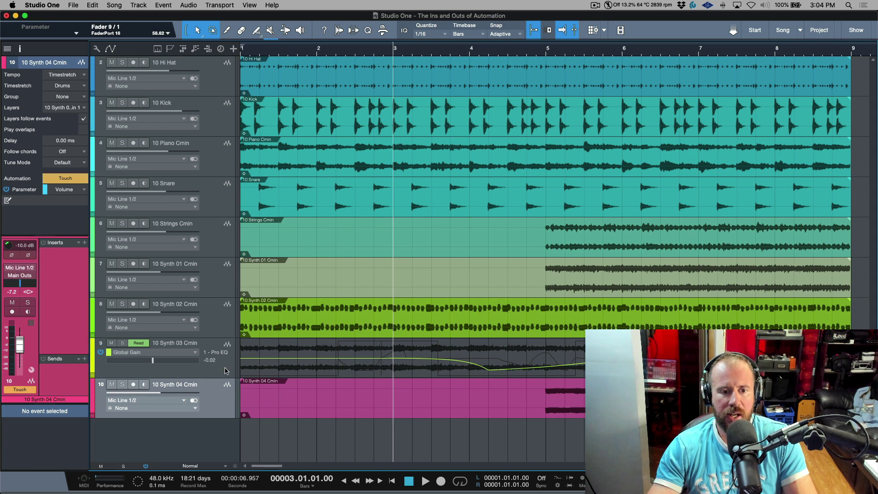
- Set the automation mode of the 10 Synth 03 Cmin track to Auto: Off and hide automation on the tracks
{"action": "left_click", "coordinate": [235, 370]}
{"action": "left_click", "coordinate": [145, 348]}
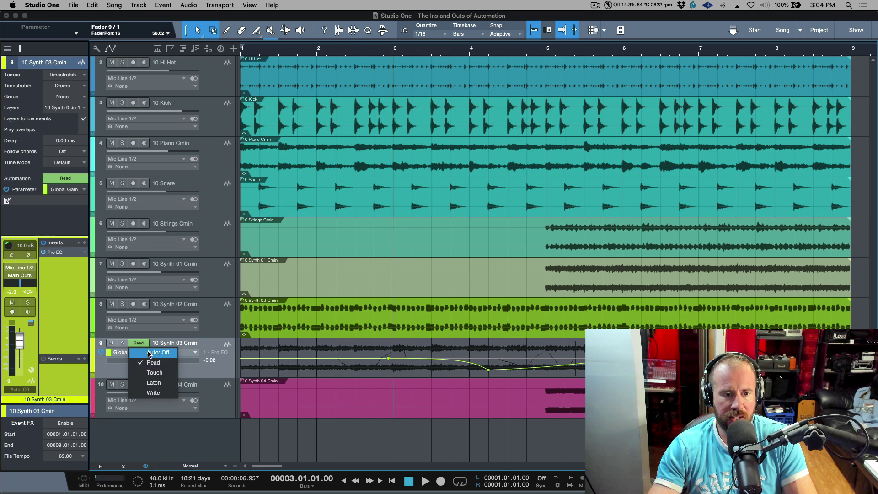
{"action": "left_click", "coordinate": [142, 356]}
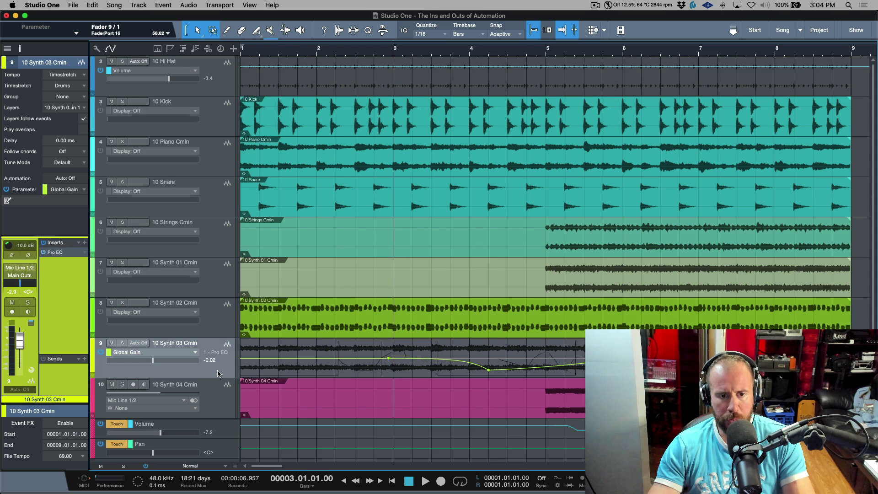
{"action": "key", "text": "a"}
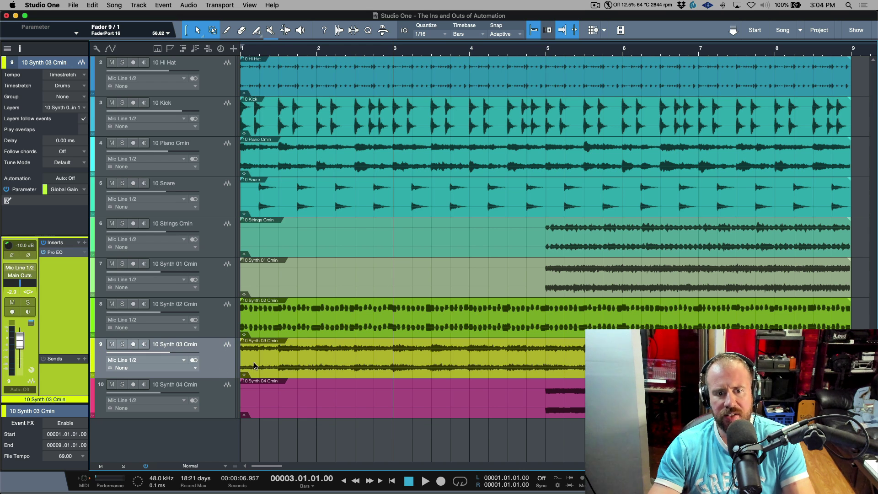
- Select the tracks from 10 Hi Hat through 10 Synth 03 Cmin and route them to a new shared bus in the mixer
{"action": "left_click", "coordinate": [225, 397]}
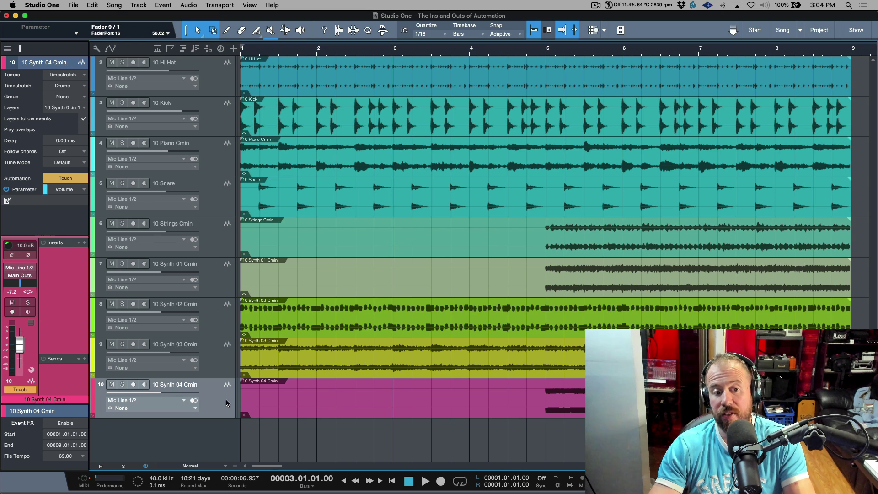
{"action": "left_click", "coordinate": [222, 365]}
{"action": "left_click", "coordinate": [212, 86]}
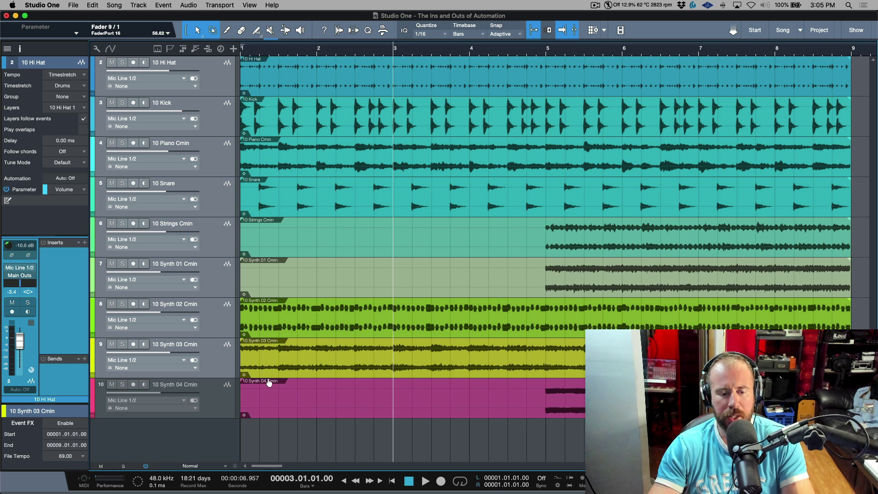
{"action": "key", "text": "F3"}
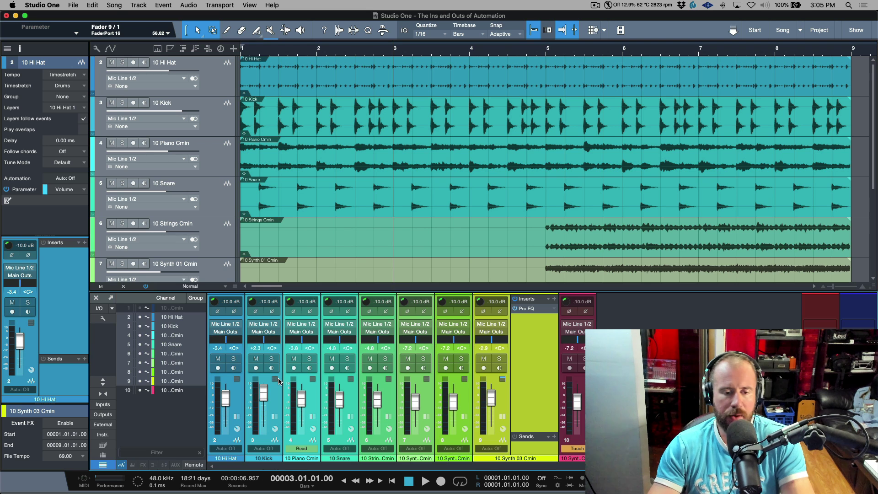
{"action": "right_click", "coordinate": [311, 402]}
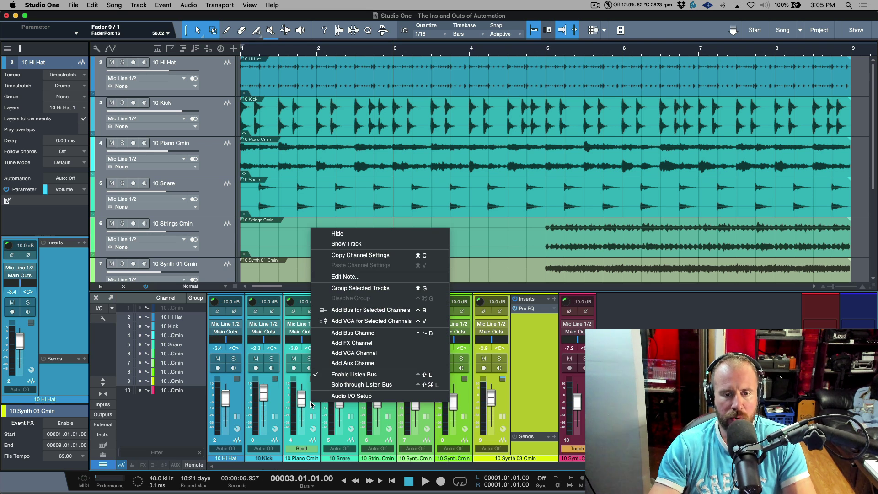
{"action": "left_click", "coordinate": [369, 311]}
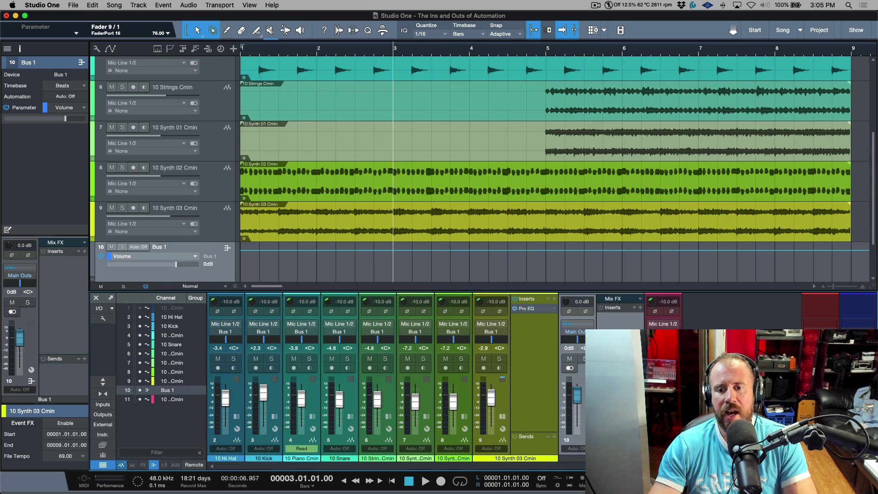
- Find Pro EQ among the plug-ins and insert it on the Bus 1 channel
{"action": "left_click", "coordinate": [640, 308]}
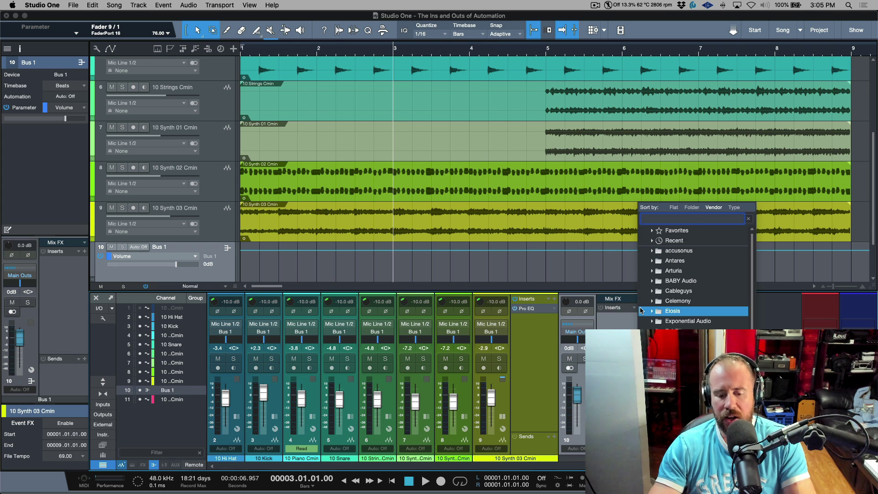
{"action": "type", "text": "pro"}
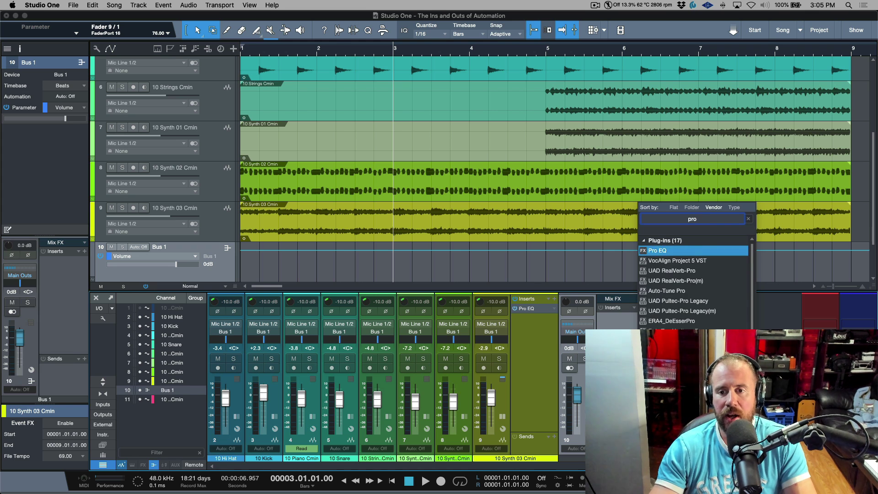
{"action": "double_click", "coordinate": [659, 250]}
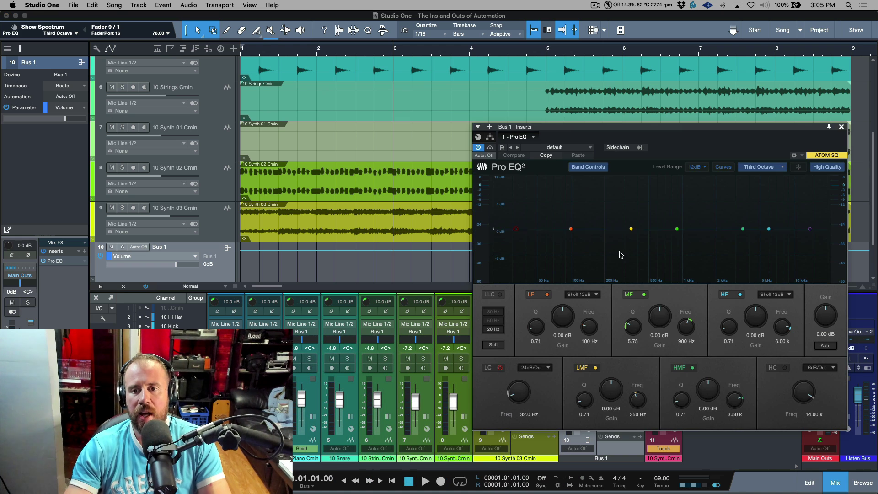
- Set Pro EQ's high cut to a 36dB/Oct slope and 360 Hz while auditioning the song
{"action": "left_click", "coordinate": [823, 369]}
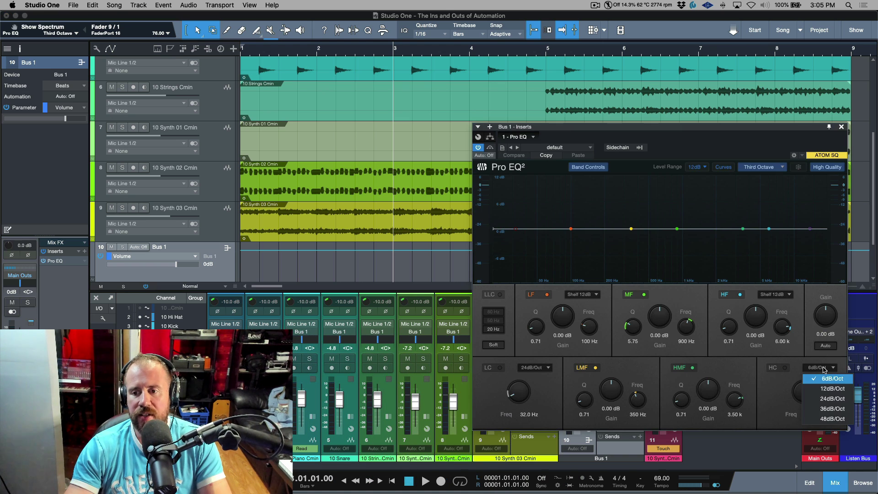
{"action": "left_click", "coordinate": [831, 408]}
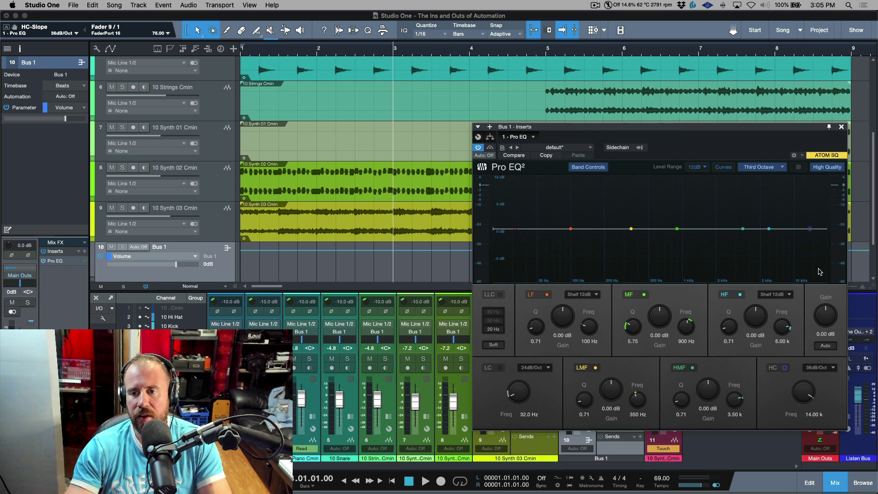
{"action": "left_click_drag", "start_coordinate": [803, 392], "coordinate": [795, 436]}
{"action": "key", "text": "space"}
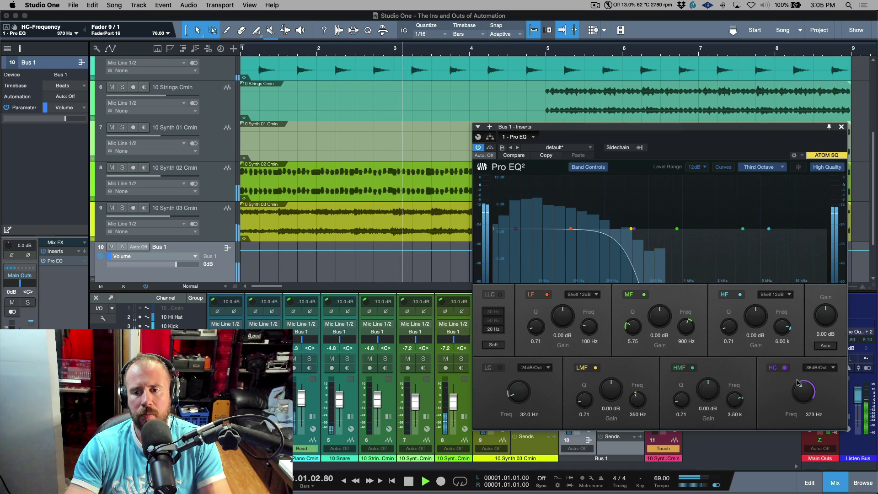
{"action": "mouse_move", "coordinate": [798, 382]}
{"action": "left_mouse_down"}
{"action": "mouse_move", "coordinate": [802, 396]}
{"action": "mouse_move", "coordinate": [802, 389]}
{"action": "left_mouse_up"}
{"action": "key", "text": "space"}
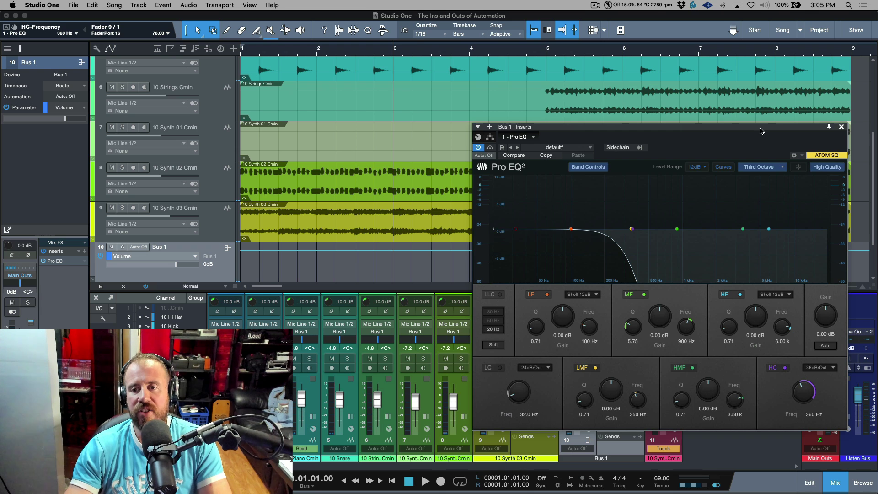
- Assign Pro EQ's HC-Frequency as the automation parameter of the Bus 1 track and close the plug-in
{"action": "left_click_drag", "start_coordinate": [763, 130], "coordinate": [771, 315]}
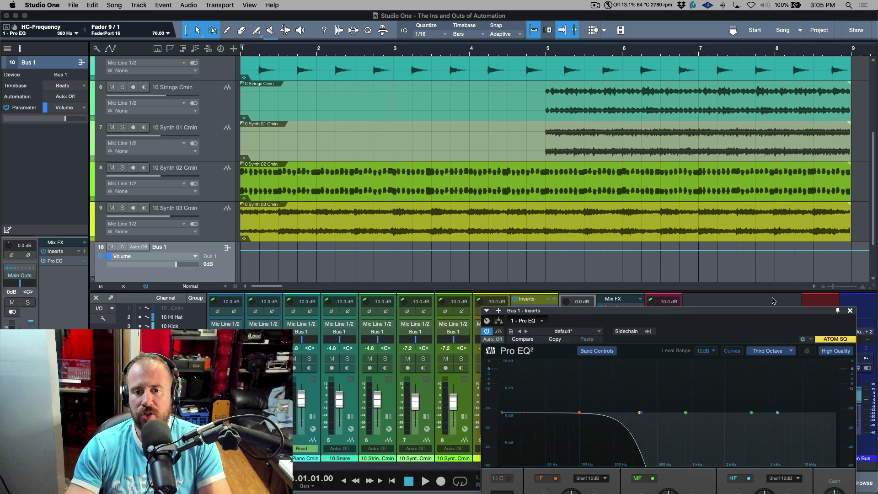
{"action": "left_click_drag", "start_coordinate": [768, 311], "coordinate": [747, 126]}
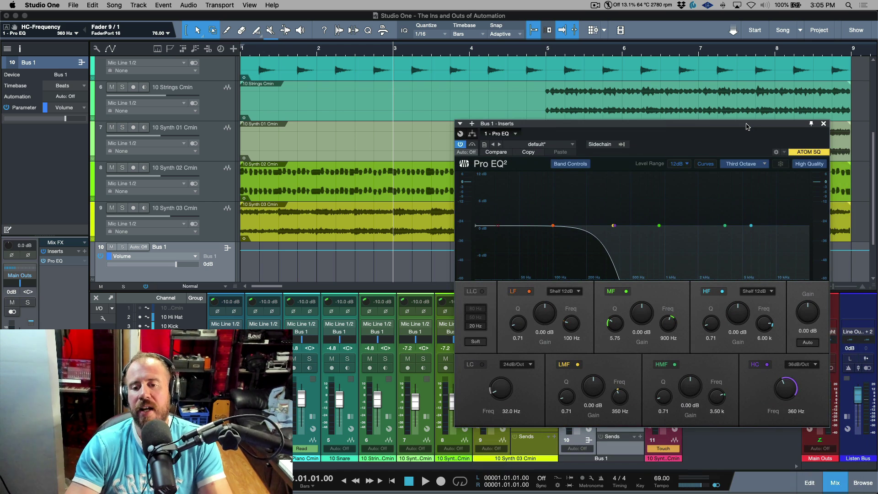
{"action": "left_click", "coordinate": [786, 392]}
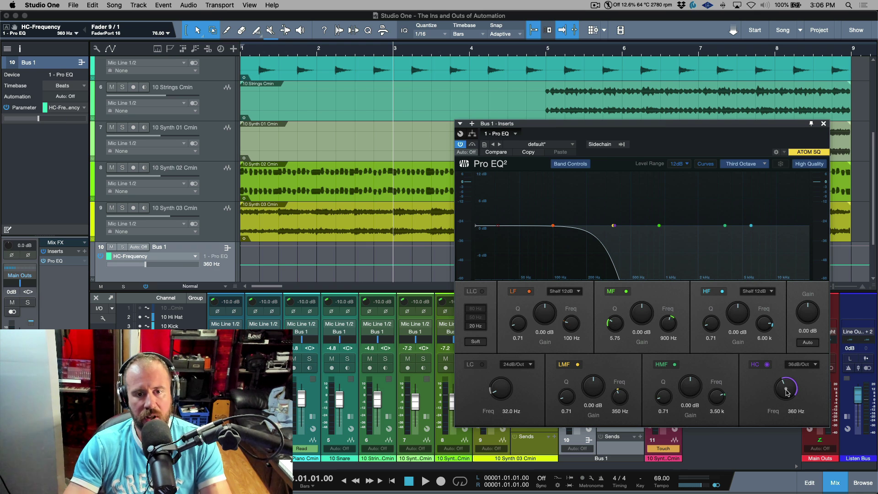
{"action": "left_click", "coordinate": [823, 124]}
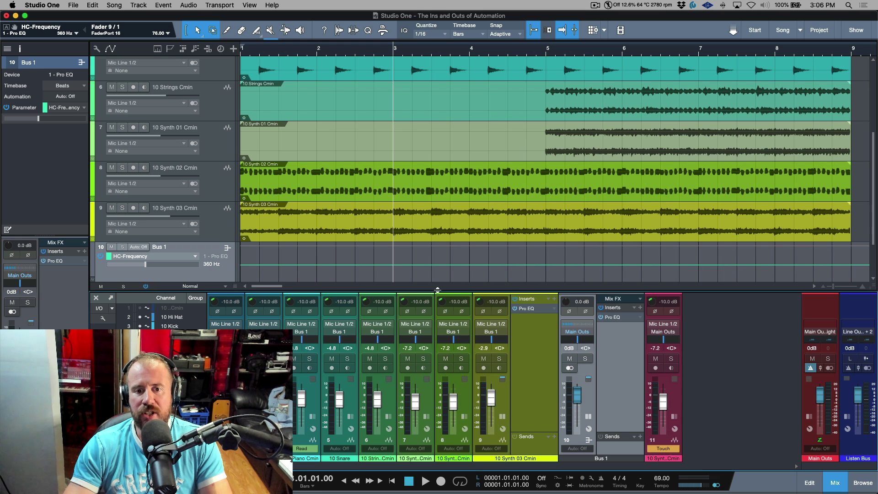
- Draw an HC-Frequency ramp on Bus 1 from 360 Hz at bar 3 to 20.00 kHz at bar 5, undoing the extra midpoint
{"action": "left_click", "coordinate": [393, 266]}
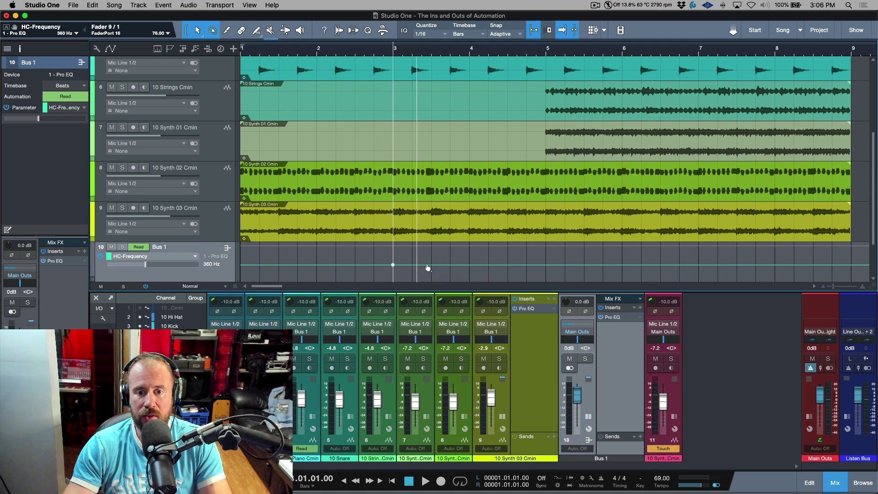
{"action": "left_click_drag", "start_coordinate": [545, 267], "coordinate": [545, 241]}
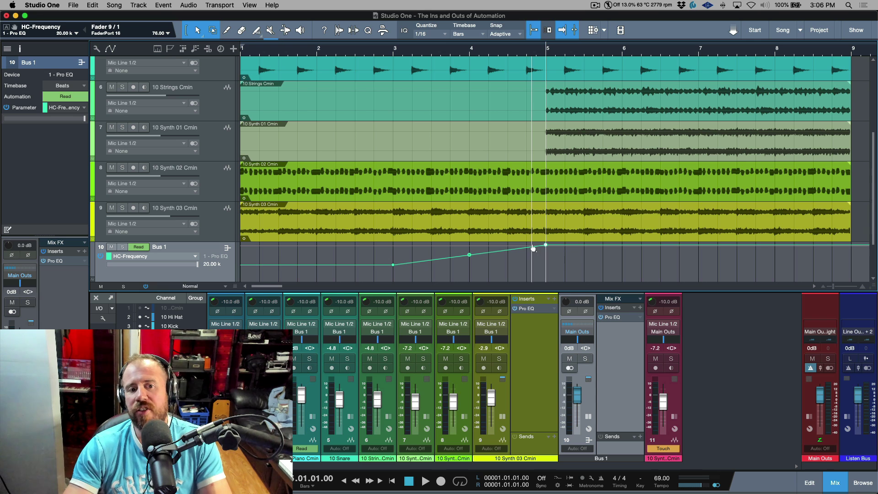
{"action": "left_click", "coordinate": [469, 254]}
{"action": "key", "text": "super+z"}
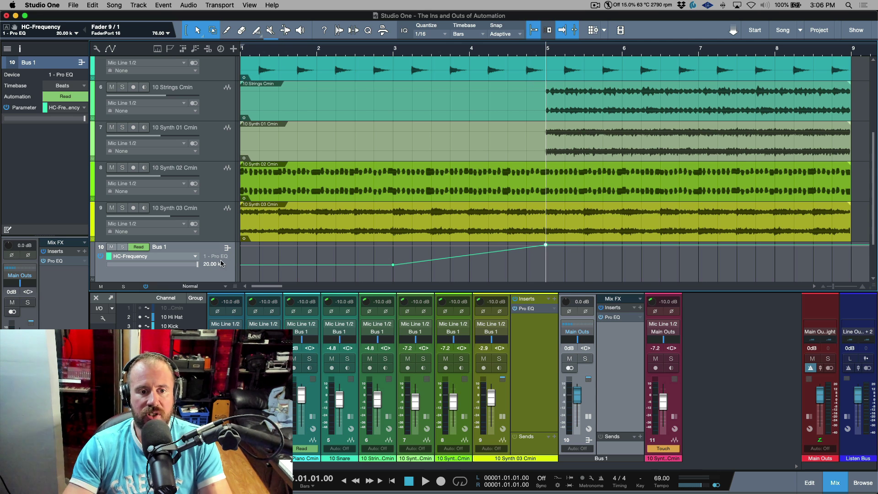
- Toggle Pro EQ's bypass, show its Bypass parameter as automation on the Bus 1 track, and close the plug-in
{"action": "left_click", "coordinate": [615, 317]}
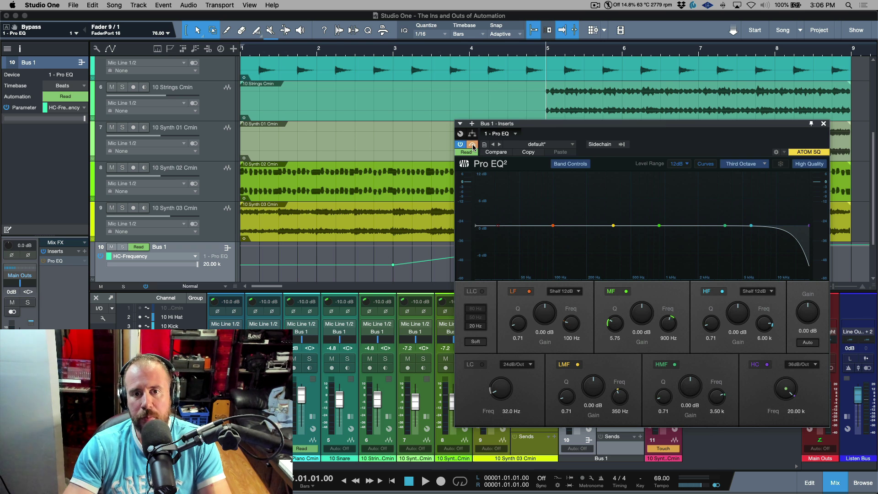
{"action": "left_click", "coordinate": [472, 145]}
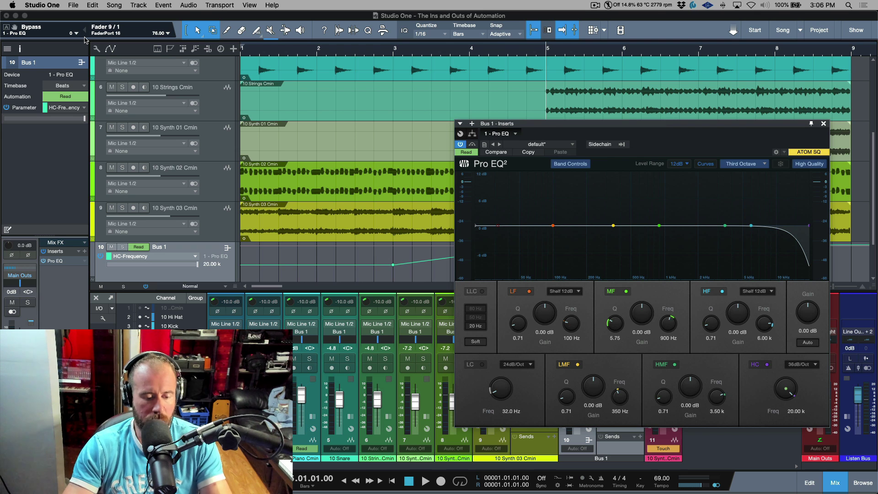
{"action": "left_click", "coordinate": [824, 123]}
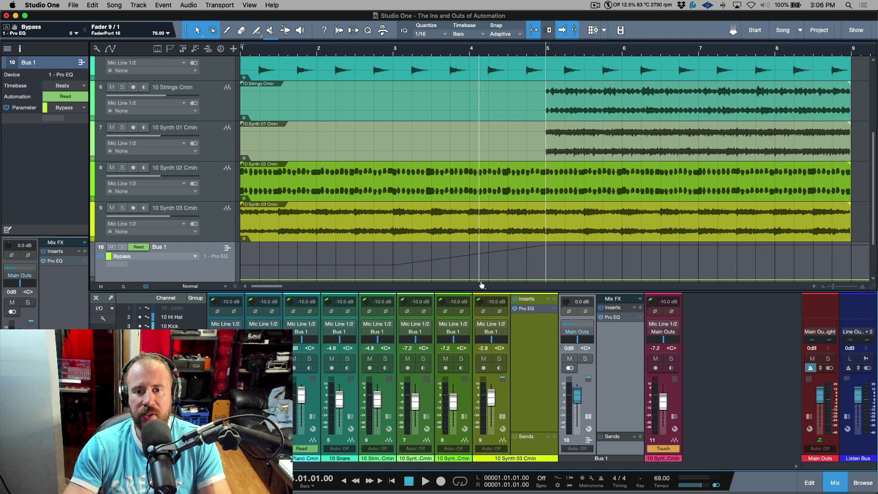
- Draw Bypass automation on Bus 1 that is off from bar 1 and switches on at bar 5
{"action": "left_click", "coordinate": [546, 280]}
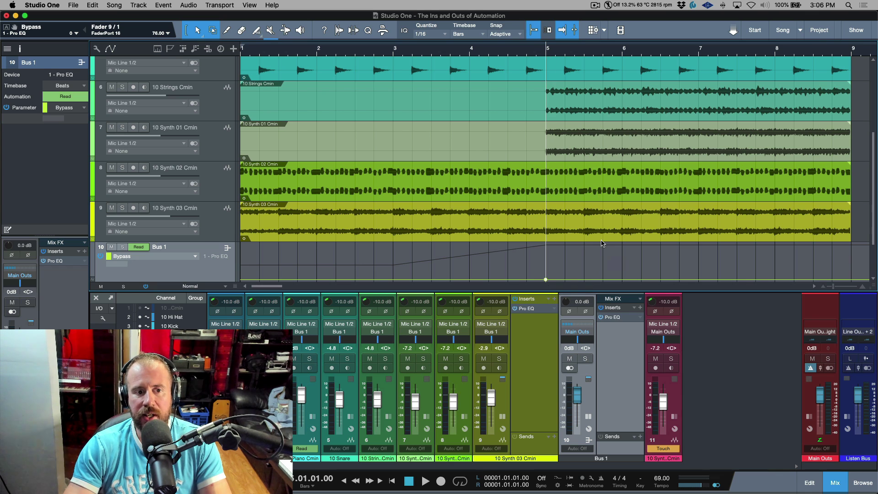
{"action": "left_click_drag", "start_coordinate": [582, 230], "coordinate": [594, 236]}
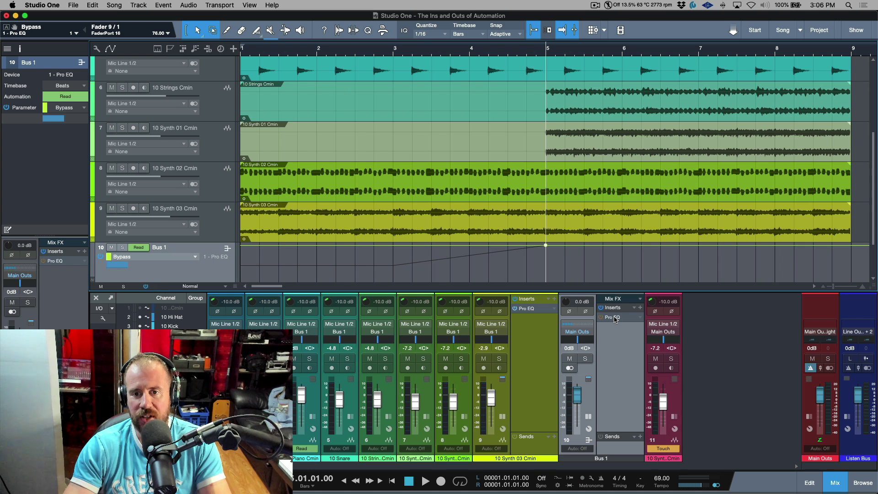
{"action": "left_click", "coordinate": [370, 247]}
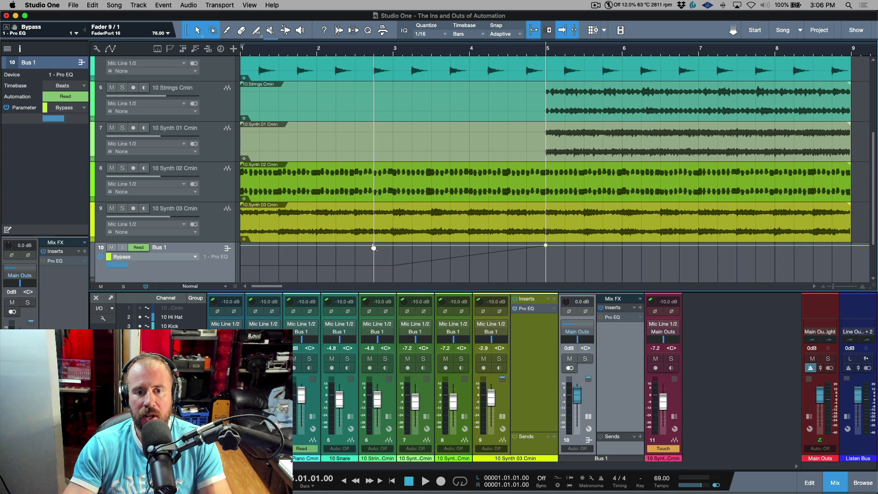
{"action": "left_click_drag", "start_coordinate": [368, 248], "coordinate": [242, 280]}
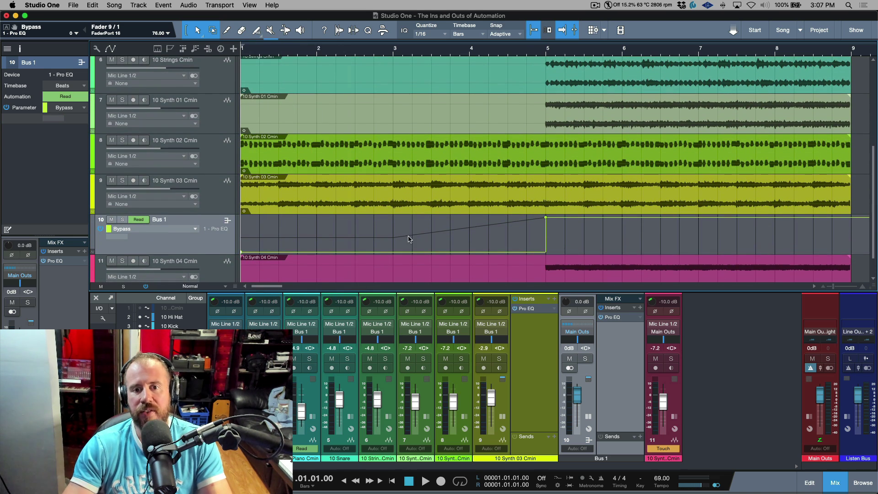
- Play the song from just before bar 3 with Pro EQ open to check its high cut and bypass automation, and close it
{"action": "left_click", "coordinate": [370, 50]}
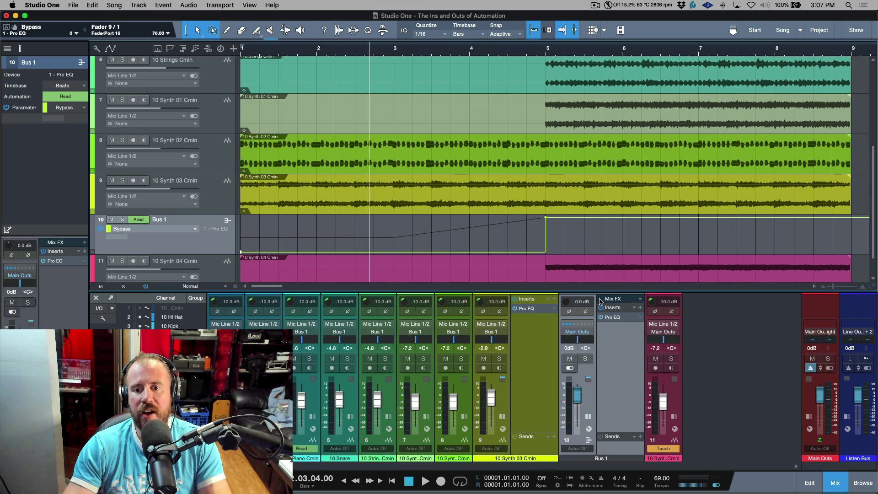
{"action": "double_click", "coordinate": [624, 318]}
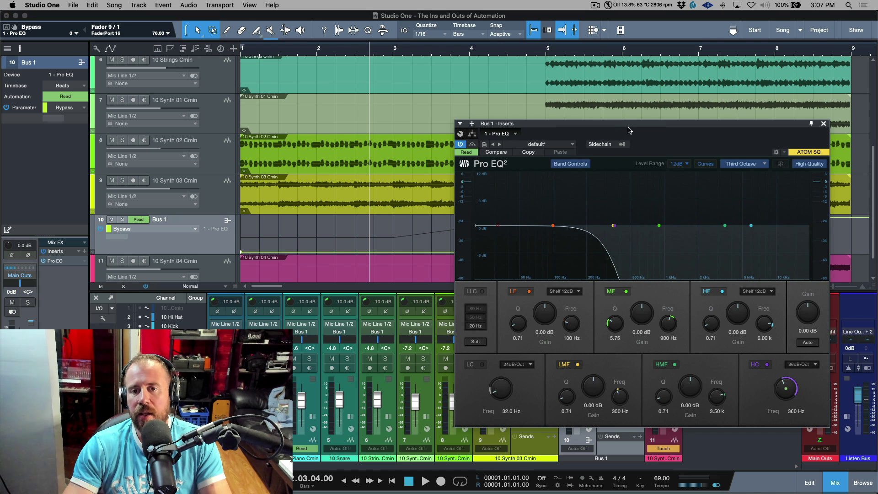
{"action": "key", "text": "space"}
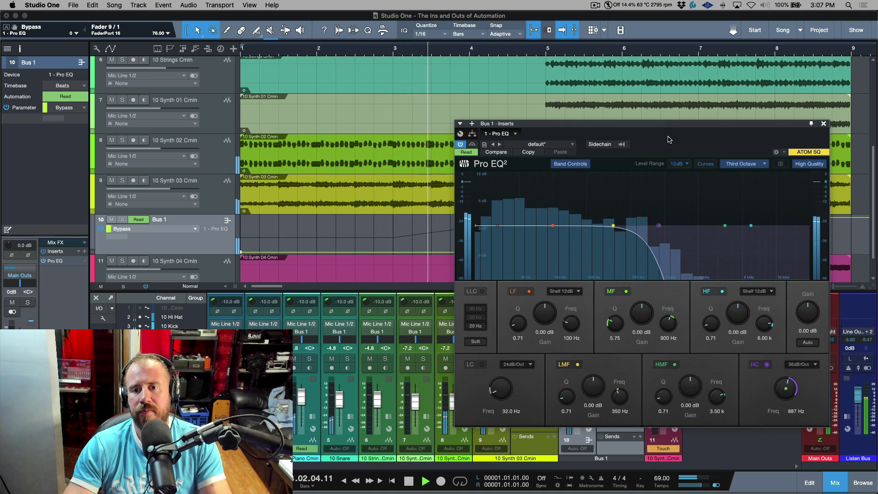
{"action": "left_click_drag", "start_coordinate": [700, 127], "coordinate": [324, 99]}
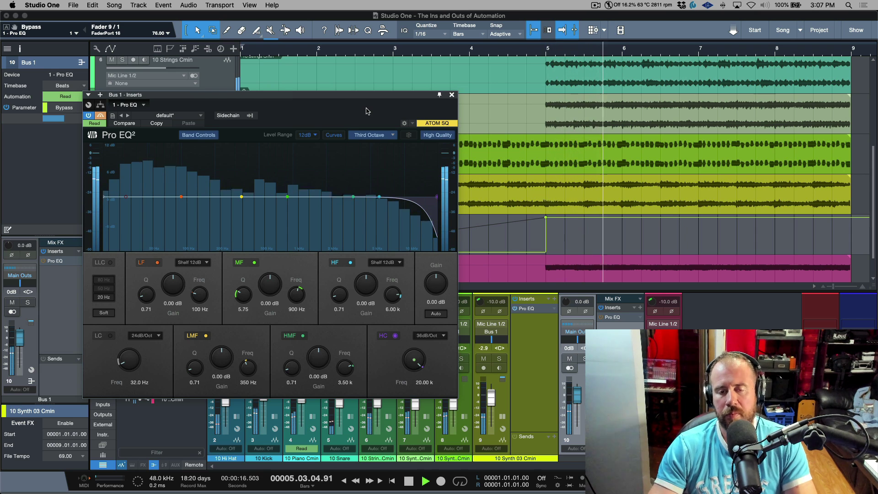
{"action": "key", "text": "space"}
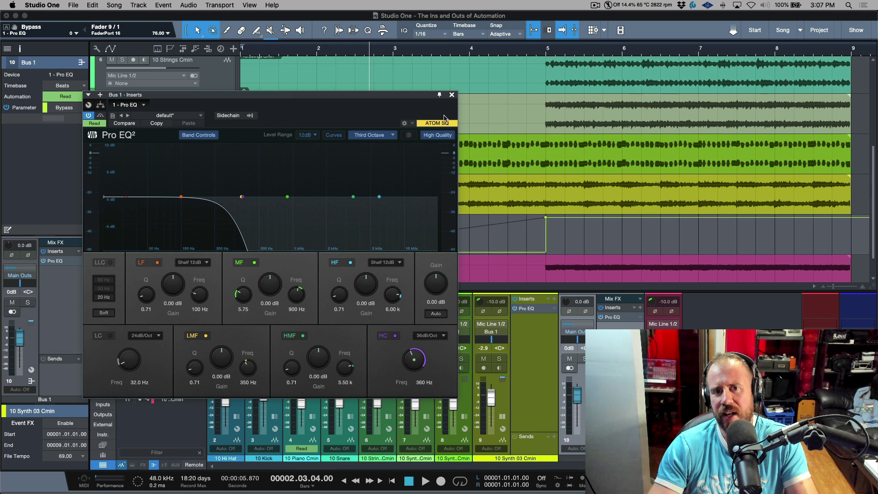
{"action": "left_click", "coordinate": [452, 95]}
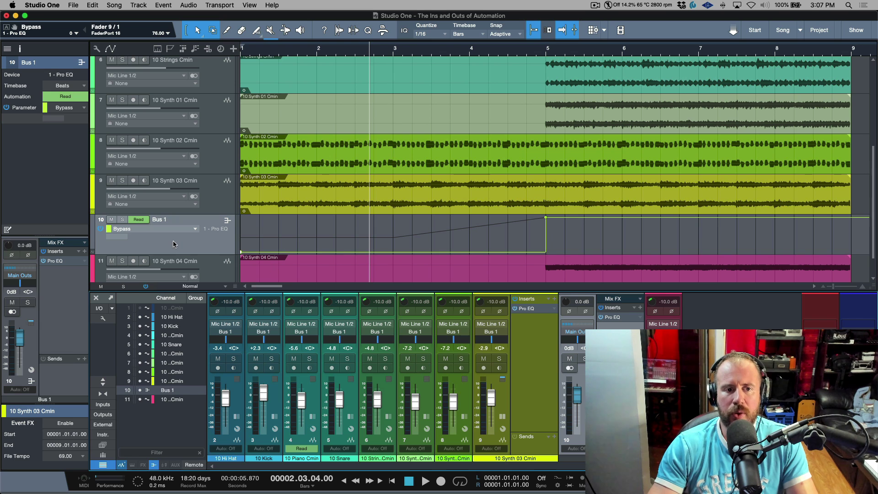
- Show the HC-Frequency automation on the Bus 1 track to examine where its ramp starts
{"action": "left_click", "coordinate": [191, 228]}
{"action": "left_click", "coordinate": [178, 258]}
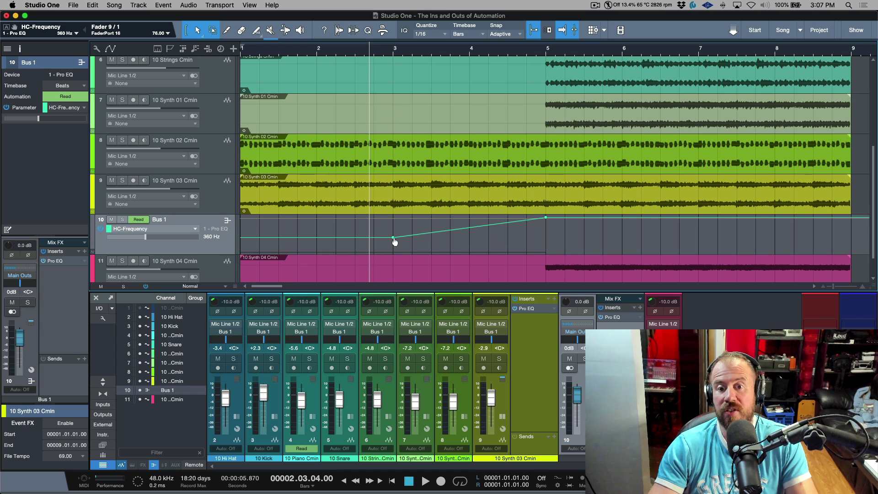
{"action": "key", "text": "Delete"}
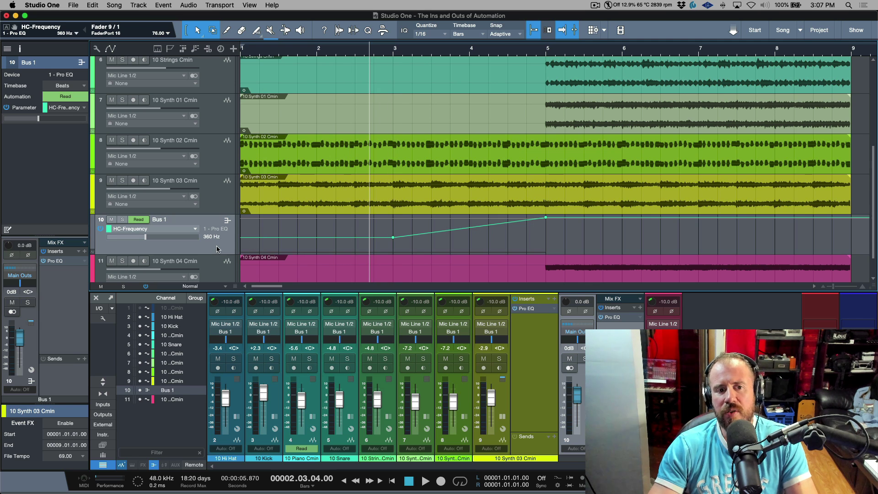
- Switch Bus 1 back to its Bypass automation and draw bypass on from bar 1 and off at bar 3
{"action": "left_click", "coordinate": [196, 229]}
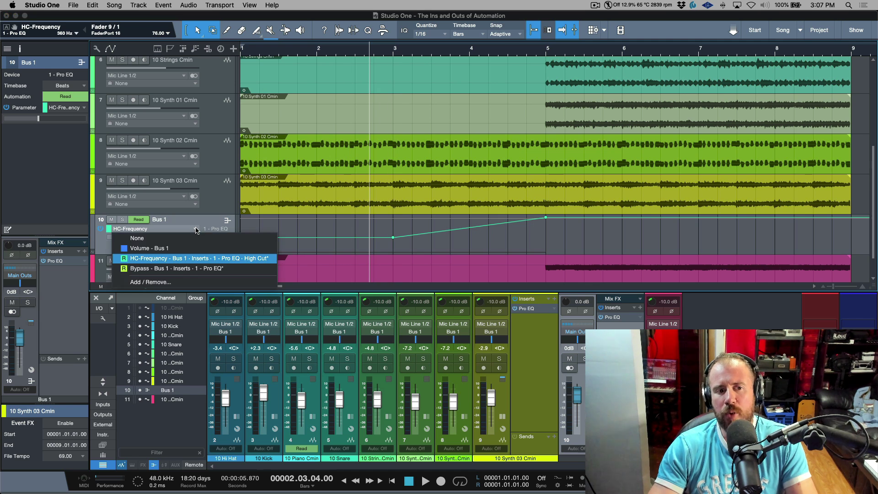
{"action": "left_click", "coordinate": [197, 270]}
{"action": "left_click", "coordinate": [393, 252]}
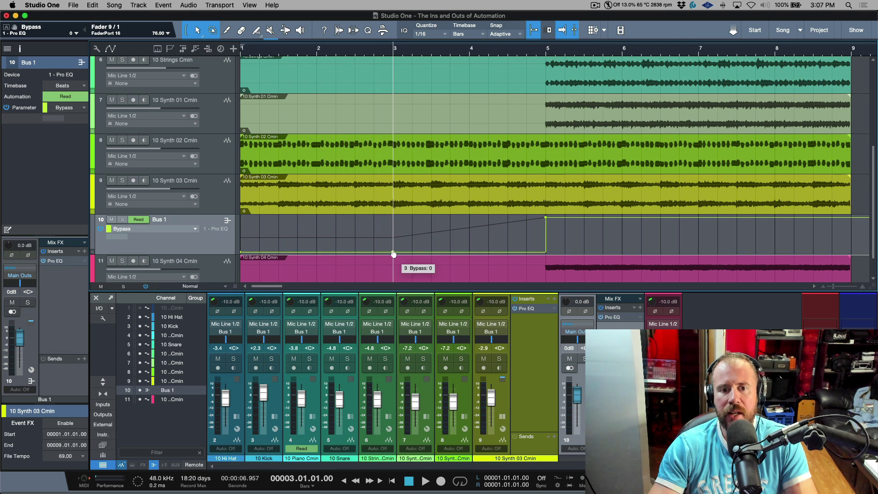
{"action": "left_click", "coordinate": [355, 225]}
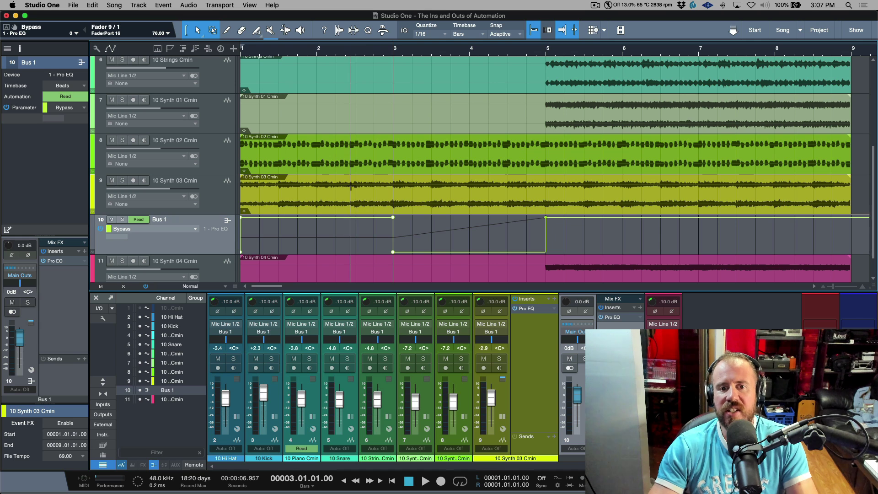
- Play the song from shortly after bar 2 with Bus 1's Pro EQ open to check the bypass and high-cut automation, and close the plug-in
{"action": "left_click", "coordinate": [331, 49]}
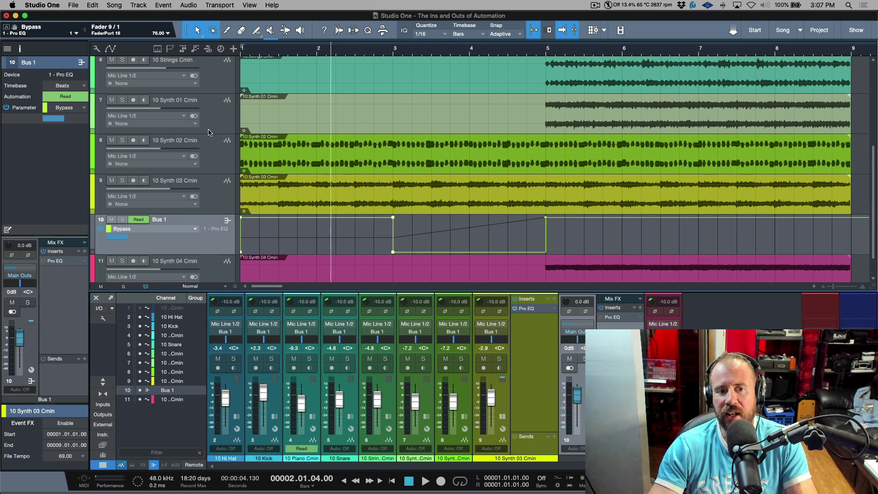
{"action": "key", "text": "space"}
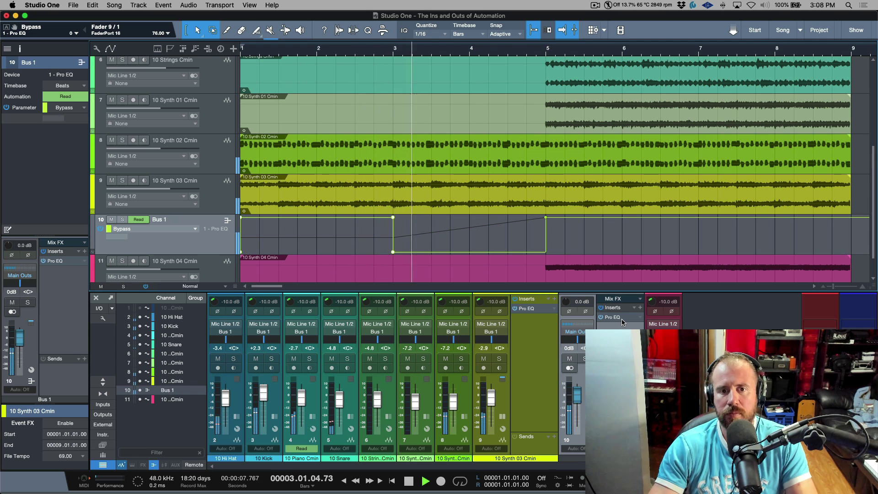
{"action": "double_click", "coordinate": [622, 319]}
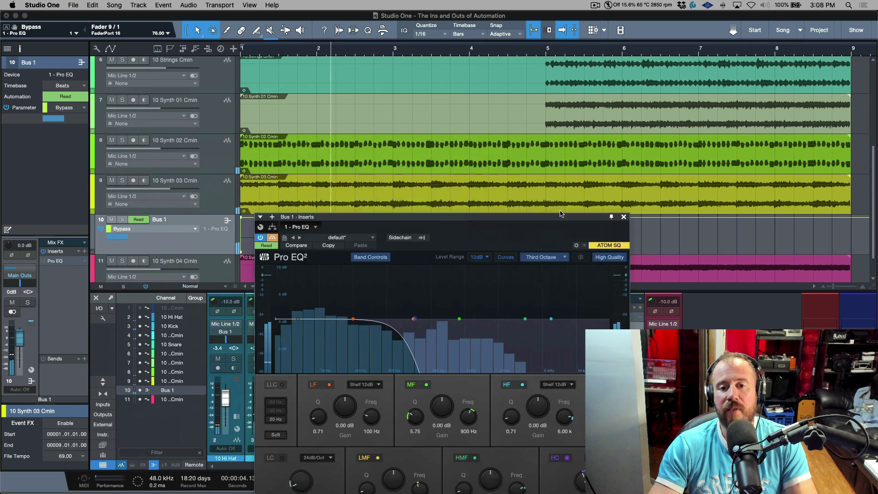
{"action": "left_click_drag", "start_coordinate": [560, 214], "coordinate": [724, 287]}
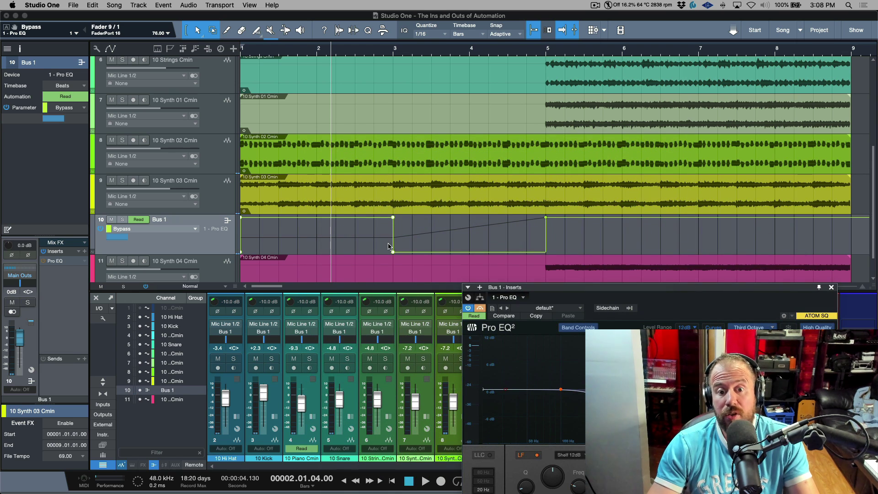
{"action": "left_click_drag", "start_coordinate": [595, 289], "coordinate": [434, 263]}
{"action": "key", "text": "space"}
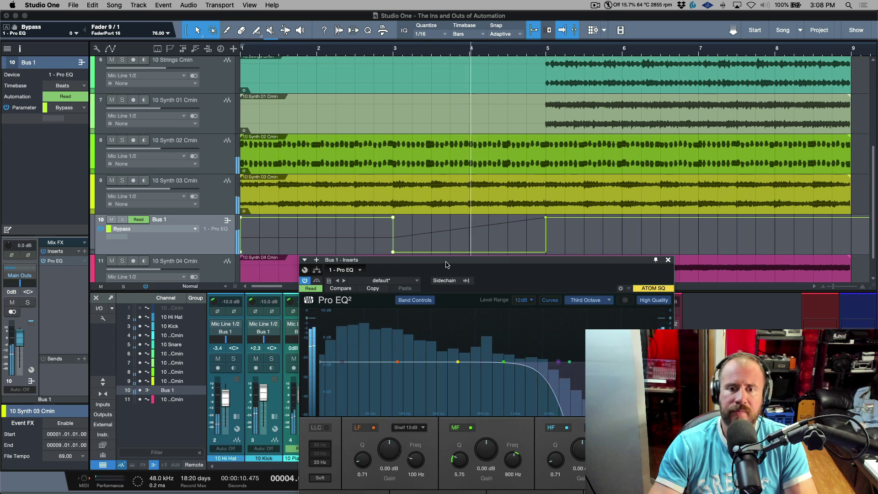
{"action": "left_click_drag", "start_coordinate": [463, 261], "coordinate": [236, 76]}
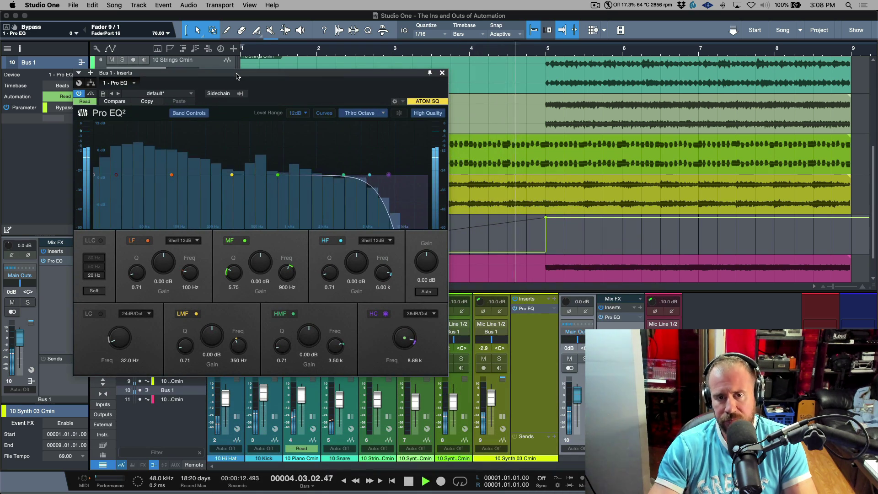
{"action": "left_click", "coordinate": [441, 72]}
{"action": "key", "text": "space"}
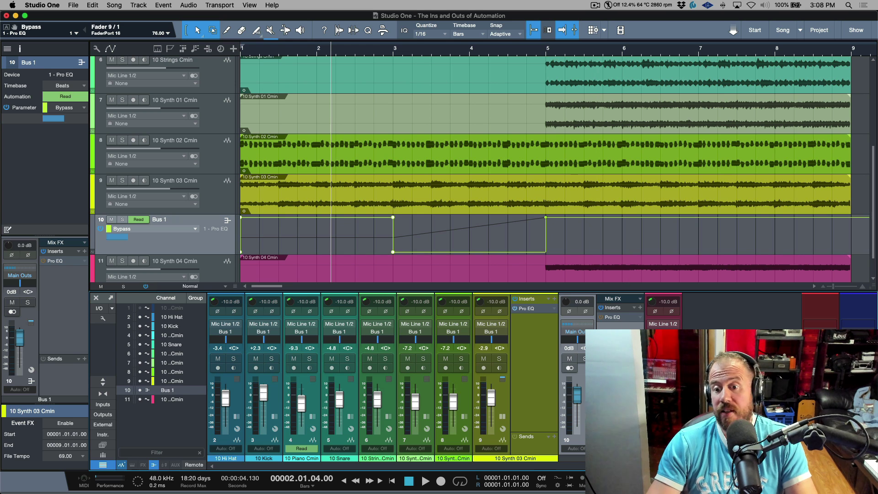
- Expand the envelopes of the 10 Piano Cmin track to view its Volume and Pan automation, and collapse them again
{"action": "left_click", "coordinate": [178, 268]}
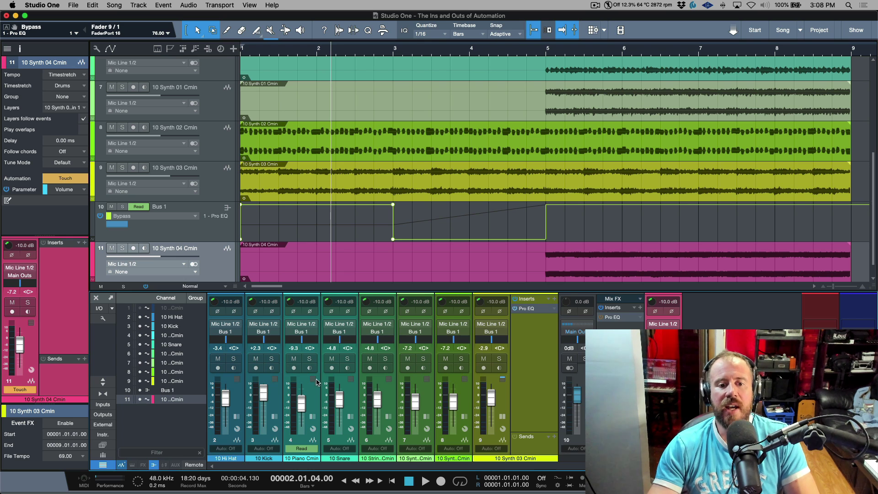
{"action": "left_click", "coordinate": [315, 407]}
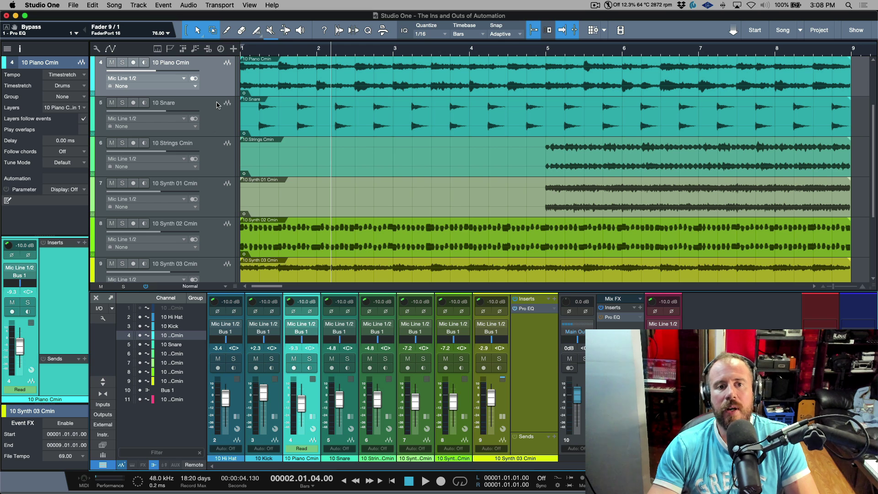
{"action": "right_click", "coordinate": [209, 84]}
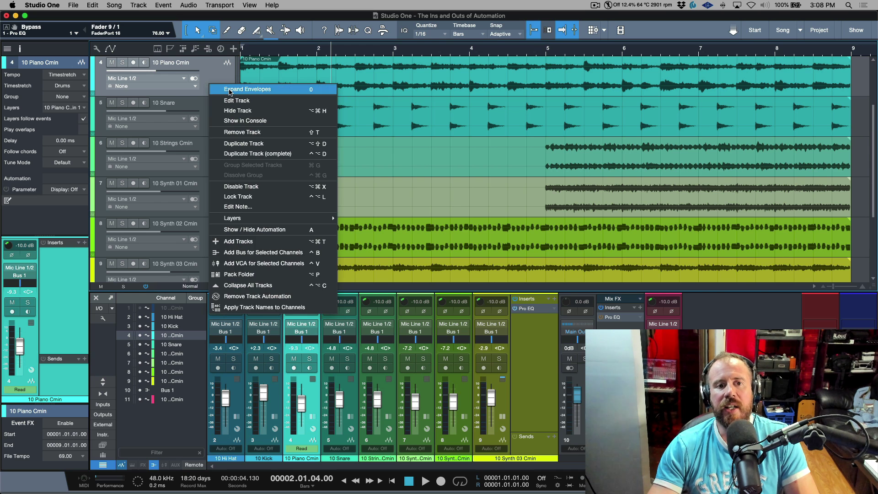
{"action": "left_click", "coordinate": [230, 90]}
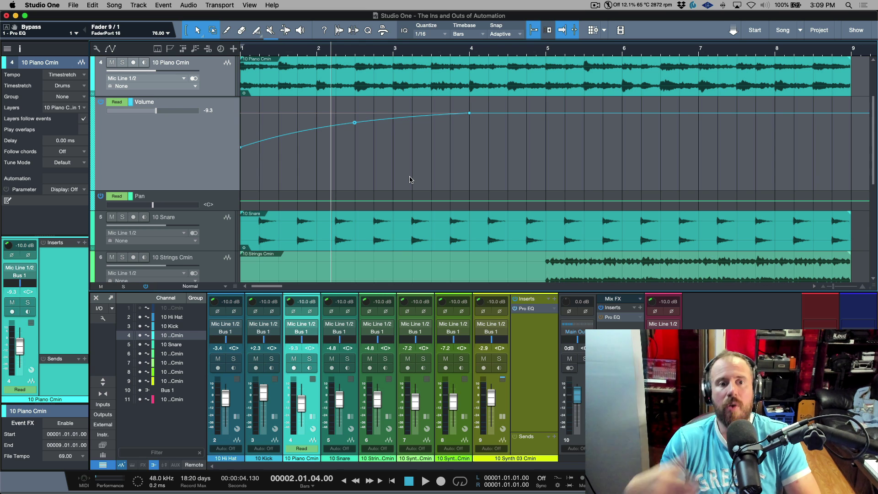
{"action": "right_click", "coordinate": [213, 81]}
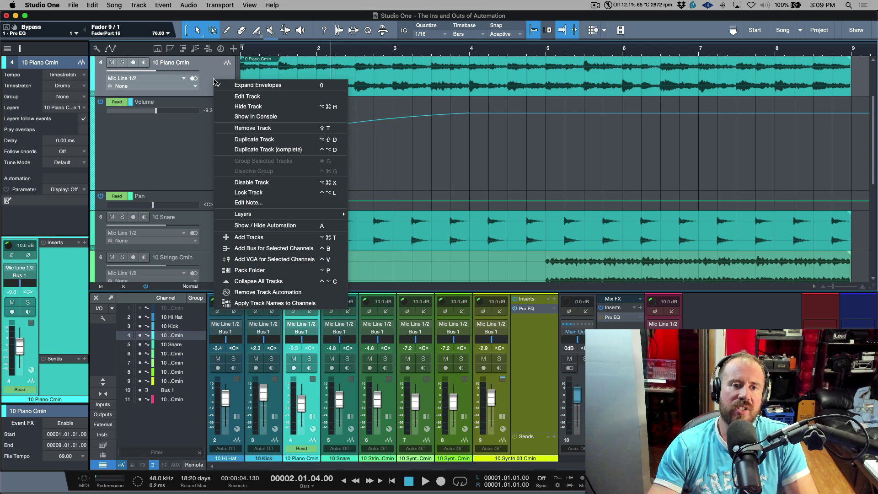
{"action": "left_click", "coordinate": [230, 82]}
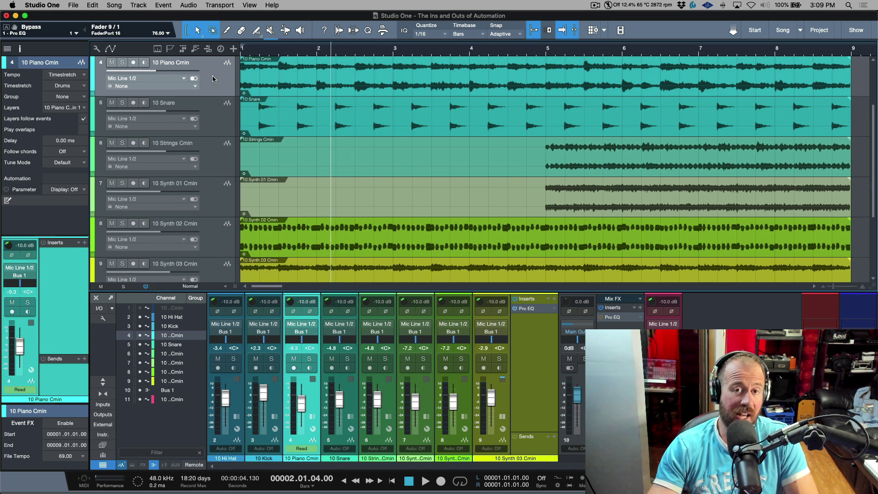
- Add a VCA for the 10 Piano Cmin channel and expand the piano track's envelopes with reduced track heights
{"action": "right_click", "coordinate": [311, 401]}
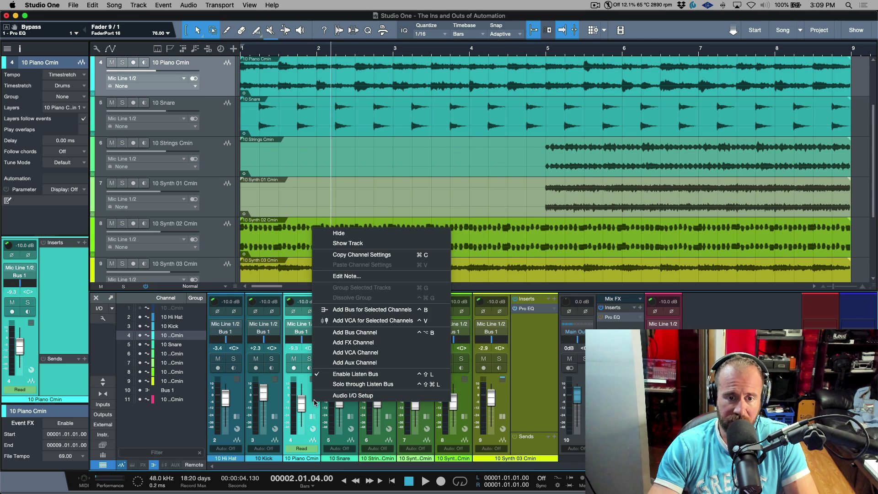
{"action": "left_click", "coordinate": [373, 321]}
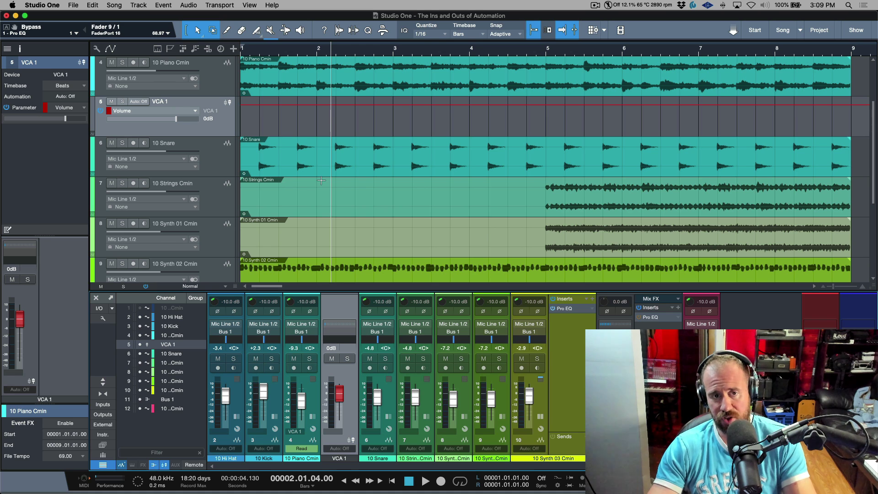
{"action": "left_click", "coordinate": [224, 95]}
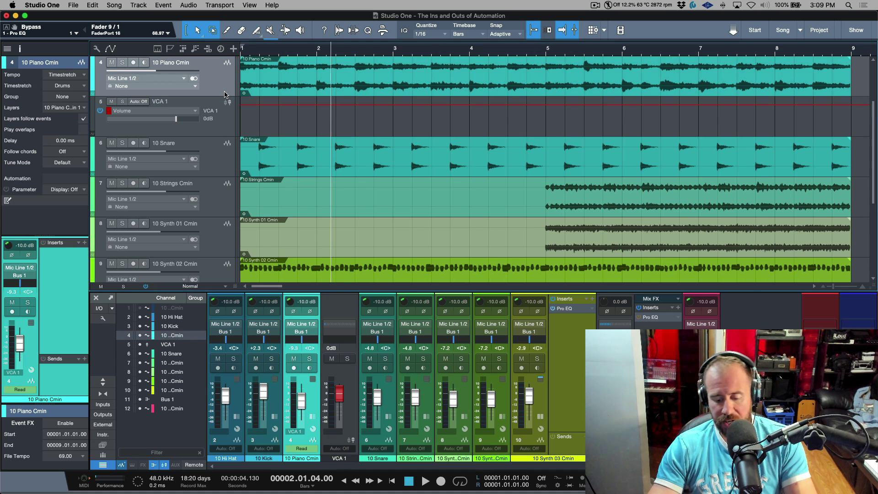
{"action": "key", "text": "a"}
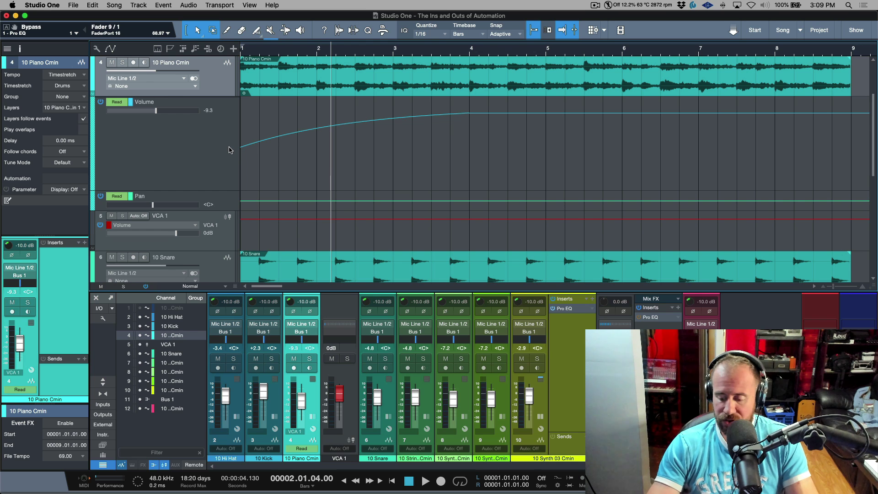
{"action": "key", "text": "shift+w"}
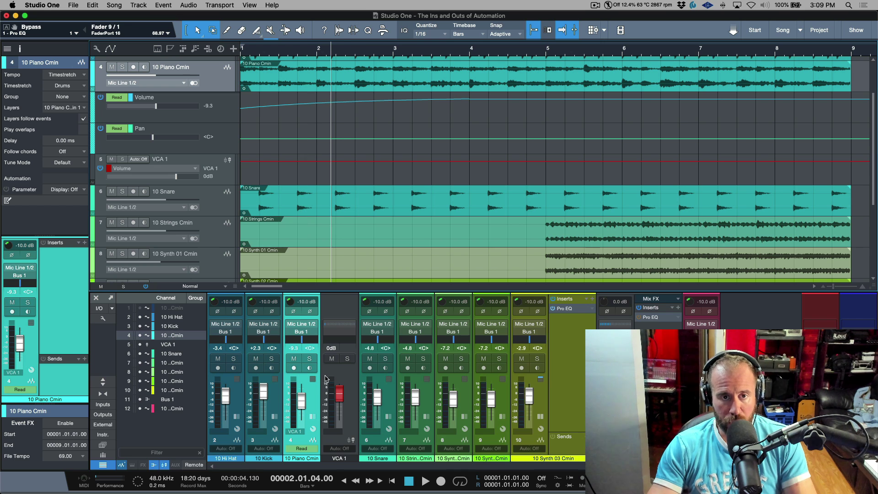
- Try the VCA 1 fader at -10.0 dB, return it to 0 dB, and play the song to check the piano's volume automation
{"action": "scroll", "coordinate": [339, 401], "scroll_direction": "up", "scroll_amount": 6}
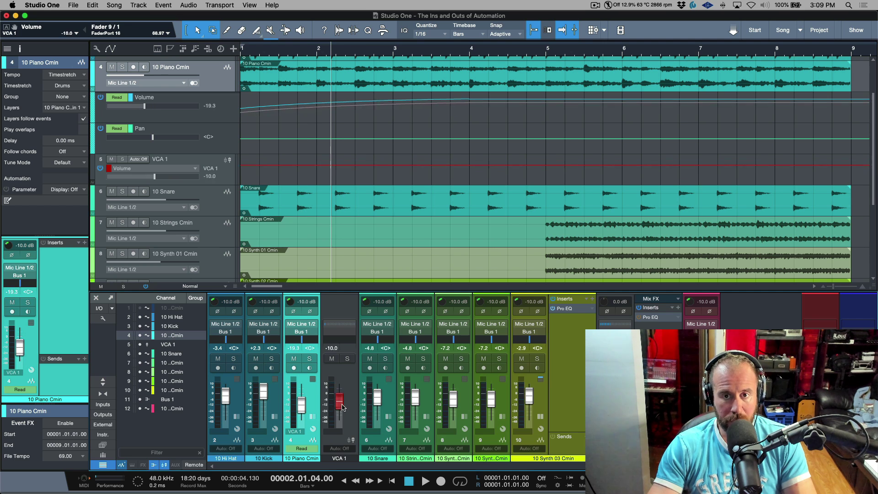
{"action": "scroll", "coordinate": [343, 405], "scroll_direction": "down", "scroll_amount": 6}
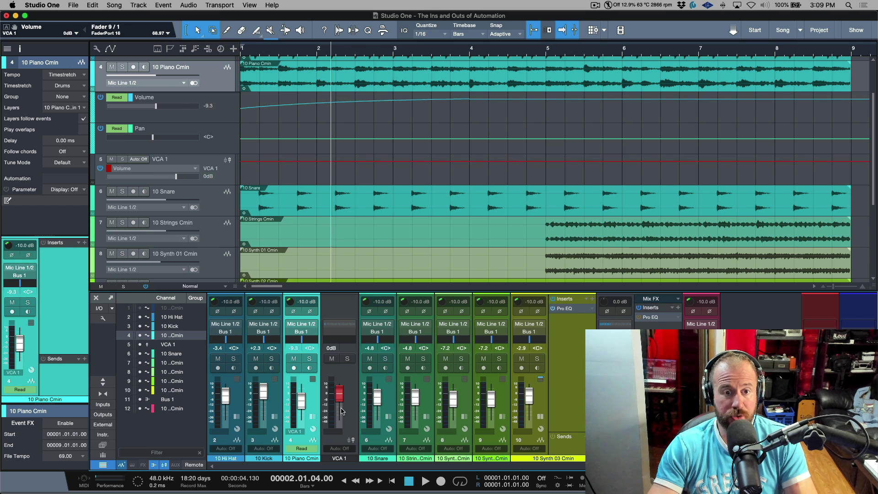
{"action": "key", "text": "space"}
{"action": "left_click", "coordinate": [347, 358]}
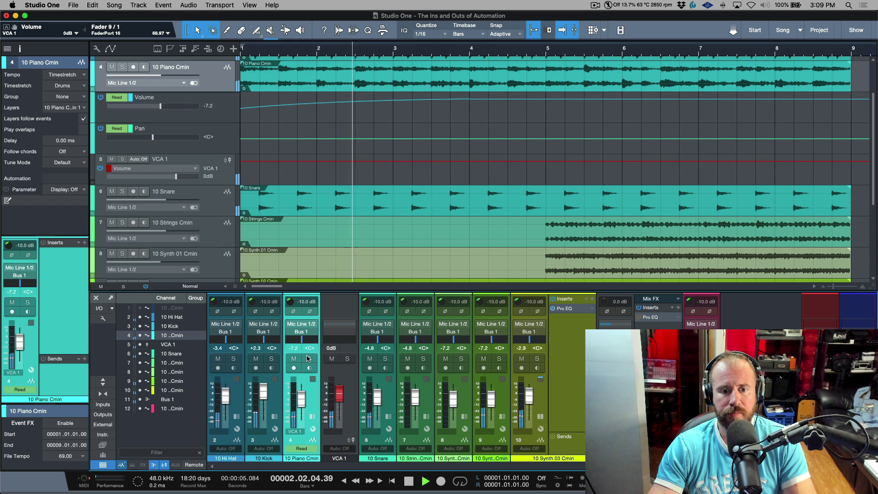
{"action": "key", "text": "shift+s"}
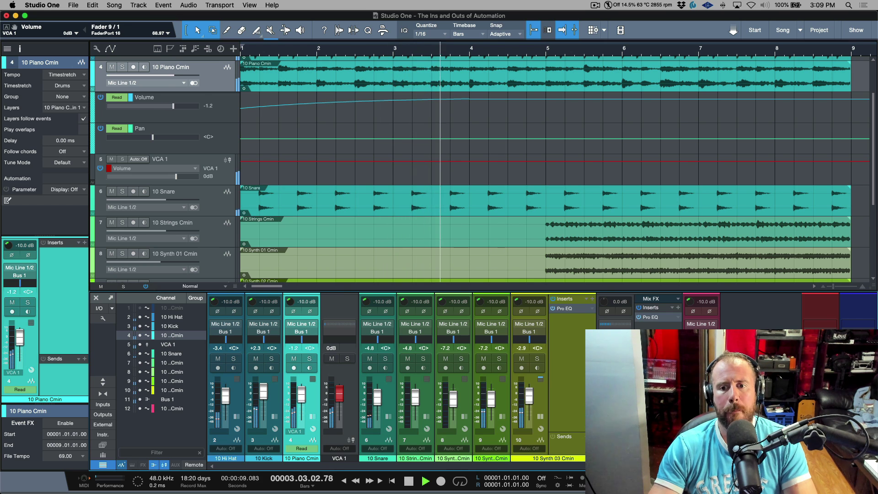
{"action": "left_click", "coordinate": [639, 317]}
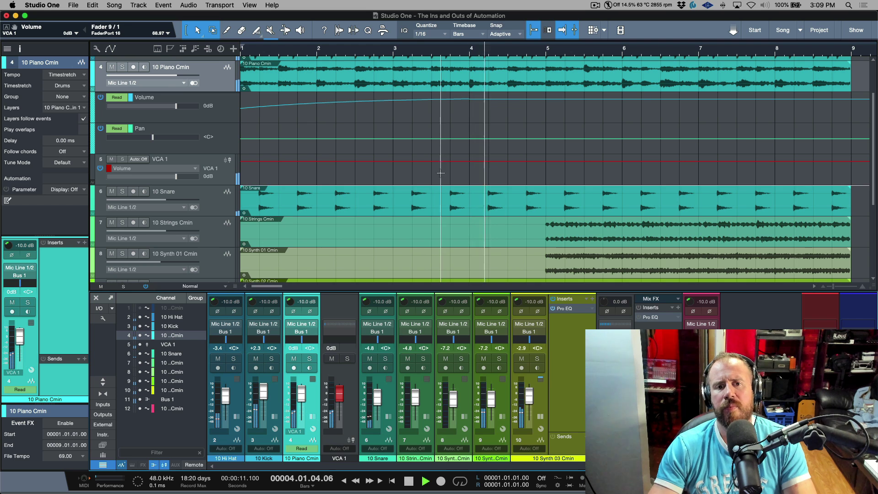
{"action": "key", "text": "space"}
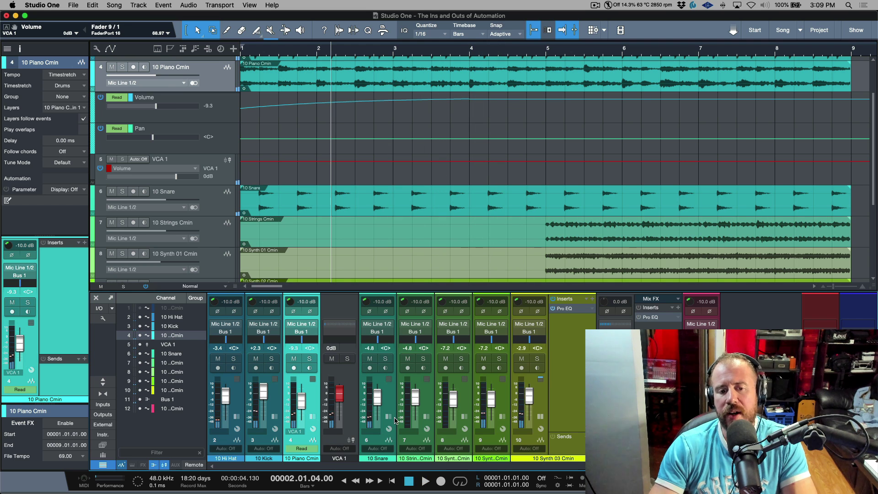
- Play the song with VCA 1 raised to +7.7 dB and lowered to -8.3 dB, stop playback, and reset the fader to 0 dB
{"action": "left_click_drag", "start_coordinate": [340, 401], "coordinate": [339, 395]}
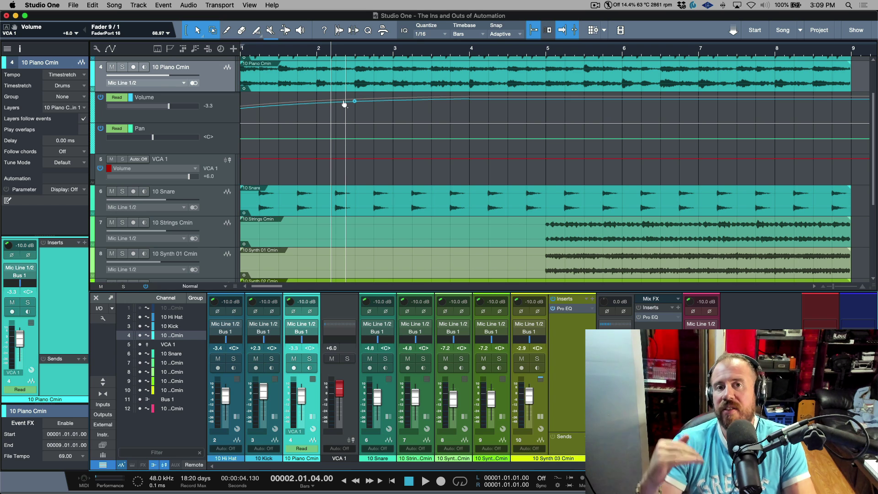
{"action": "key", "text": "space"}
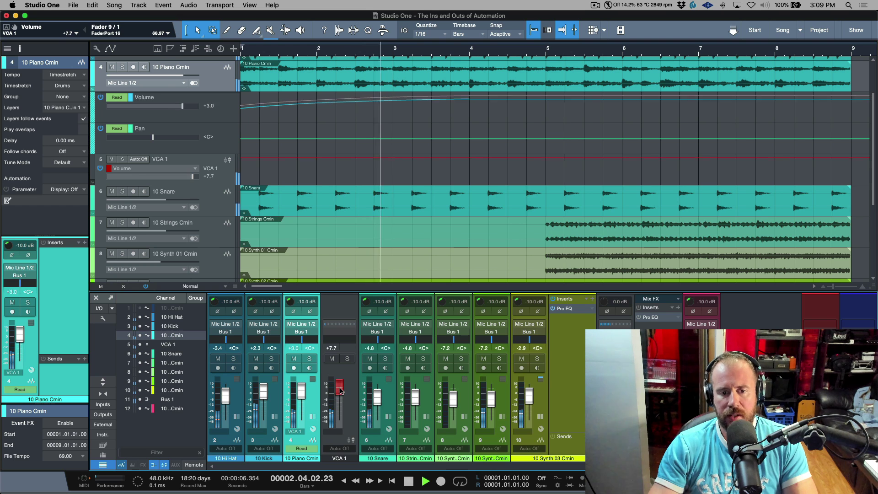
{"action": "left_click_drag", "start_coordinate": [339, 388], "coordinate": [341, 405]}
{"action": "key", "text": "space"}
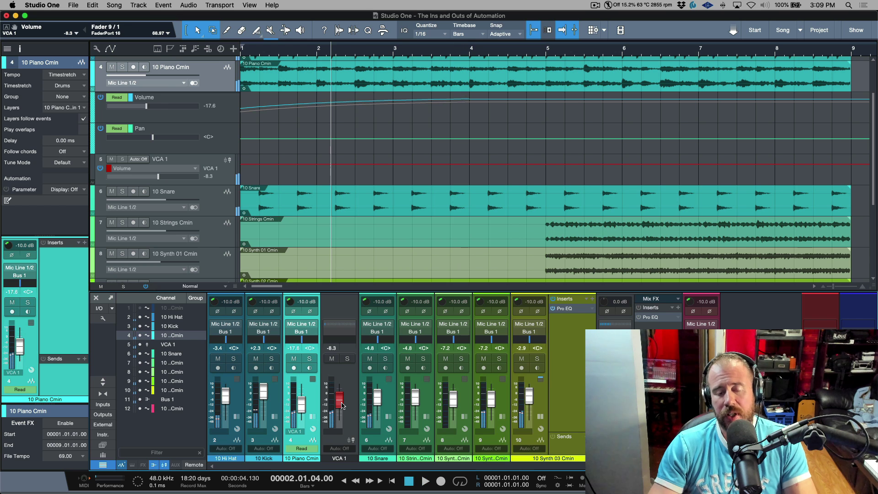
{"action": "left_click", "coordinate": [339, 404], "text": "alt"}
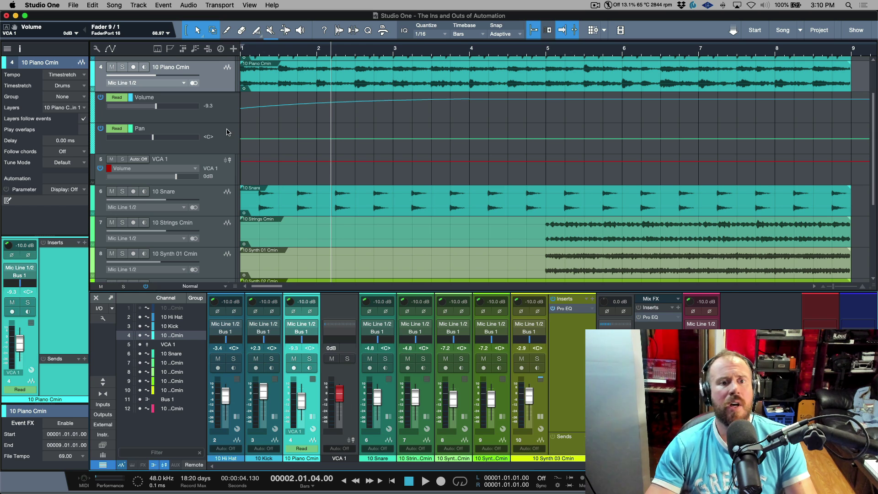
- Collapse the envelopes of the 10 Piano Cmin track and expand them again
{"action": "scroll", "coordinate": [227, 132], "scroll_direction": "down", "scroll_amount": 1}
{"action": "right_click", "coordinate": [222, 75]}
{"action": "left_click", "coordinate": [230, 80]}
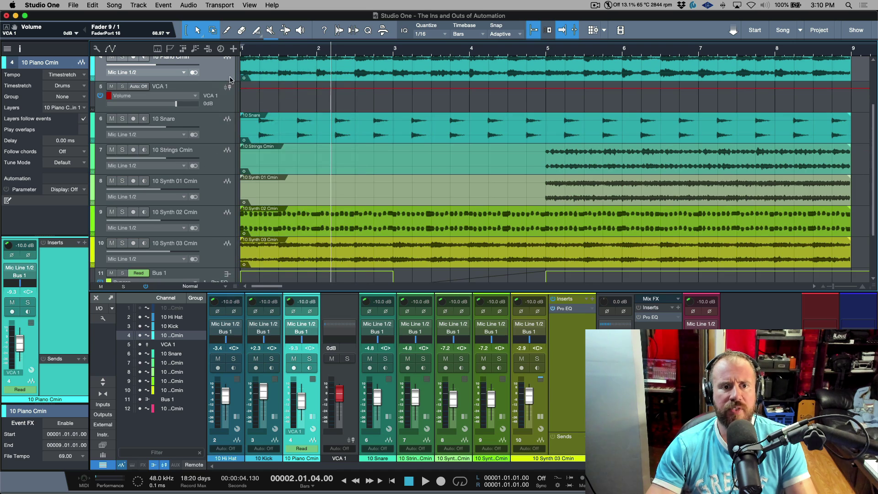
{"action": "right_click", "coordinate": [222, 71]}
{"action": "left_click", "coordinate": [238, 76]}
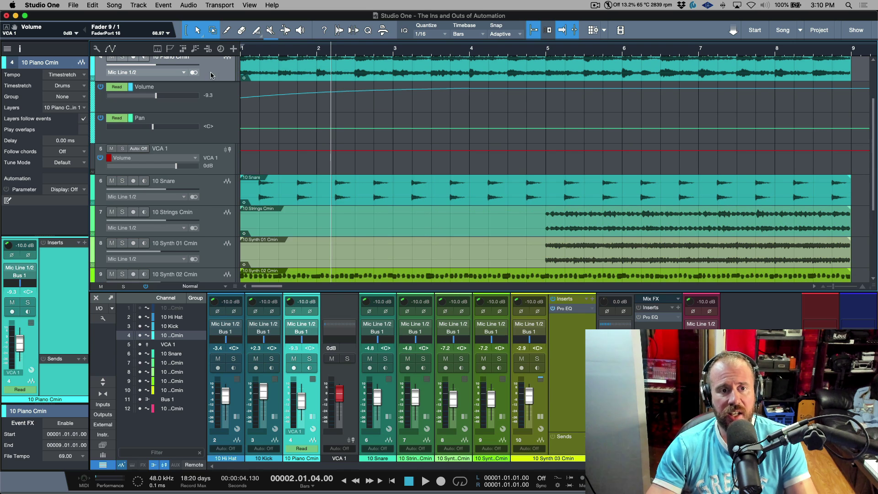
- Collapse the envelopes of the 10 Piano Cmin track, and briefly expand and collapse those of the 10 Synth 03 Cmin track
{"action": "right_click", "coordinate": [211, 75]}
{"action": "left_click", "coordinate": [230, 77]}
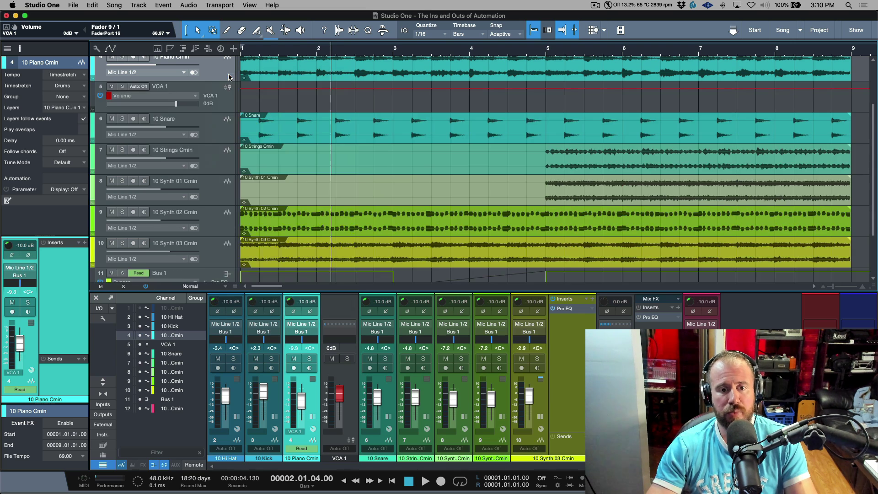
{"action": "right_click", "coordinate": [217, 251]}
{"action": "left_click", "coordinate": [240, 253]}
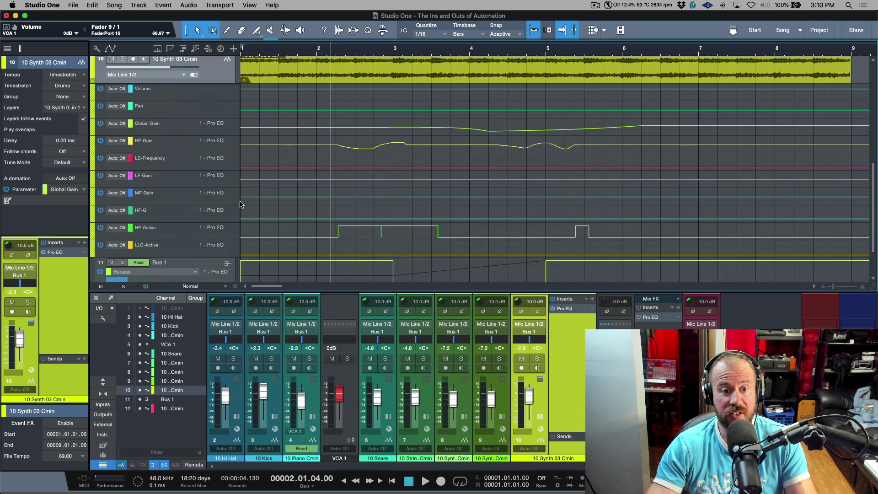
{"action": "right_click", "coordinate": [226, 74]}
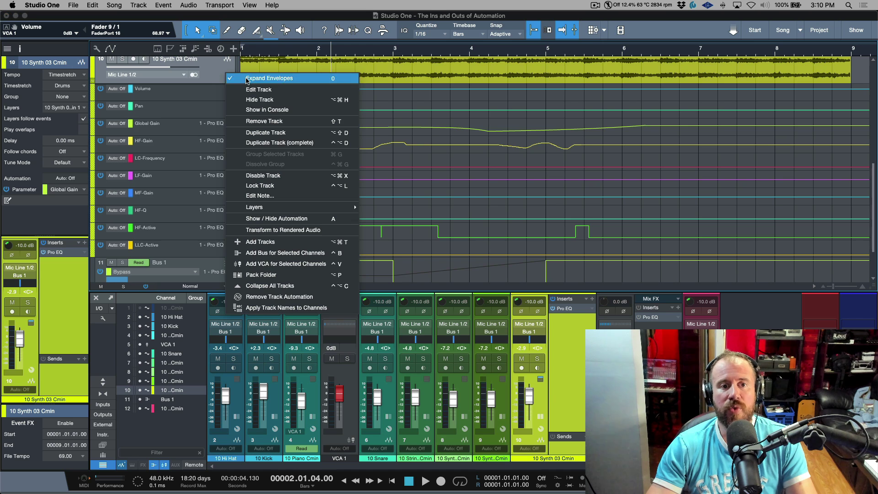
{"action": "left_click", "coordinate": [248, 81]}
- Show the automation of the 10 Synth 03 Cmin track and look through its list of automation parameters, keeping Global Gain
{"action": "right_click", "coordinate": [215, 195]}
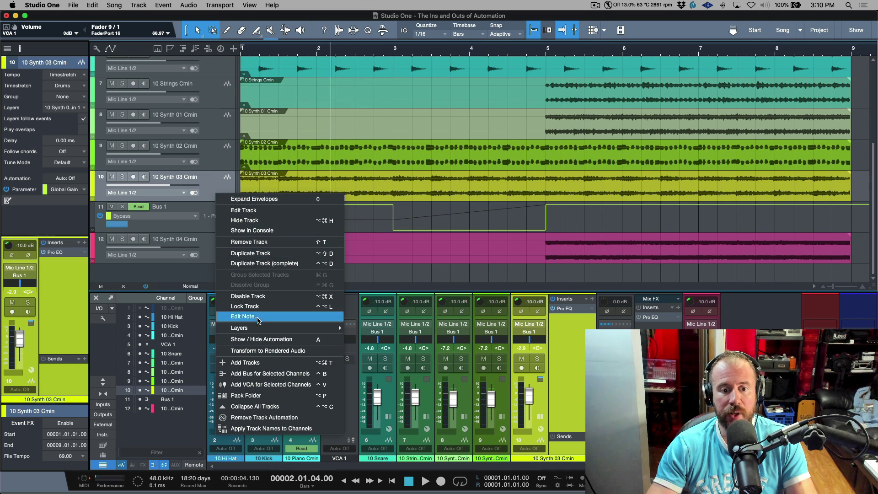
{"action": "left_click", "coordinate": [261, 339]}
{"action": "left_click", "coordinate": [186, 185]}
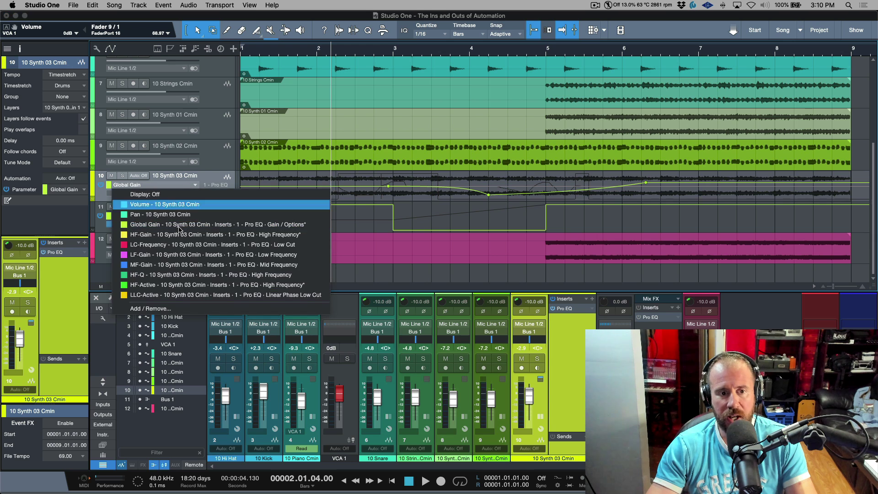
{"action": "left_click", "coordinate": [213, 181]}
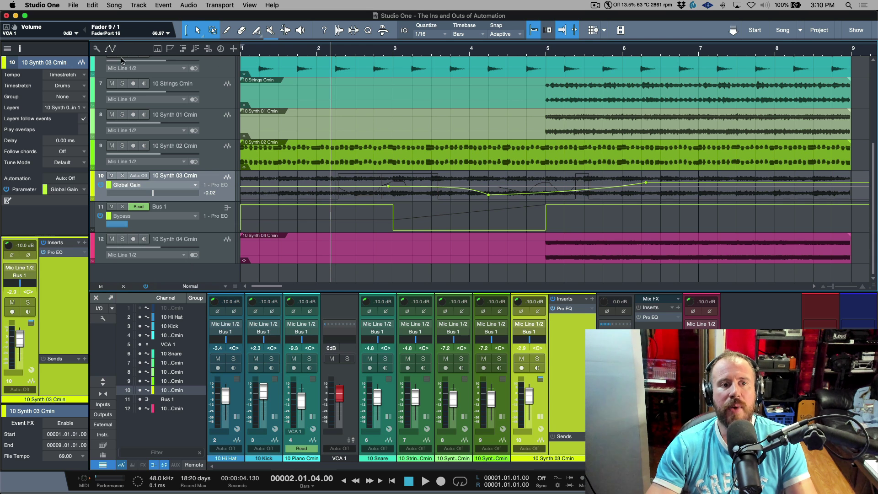
- Show automation on all tracks, look over their lanes, and hide automation on all tracks again
{"action": "left_click", "coordinate": [110, 49]}
{"action": "scroll", "coordinate": [363, 241], "scroll_direction": "down", "scroll_amount": 2}
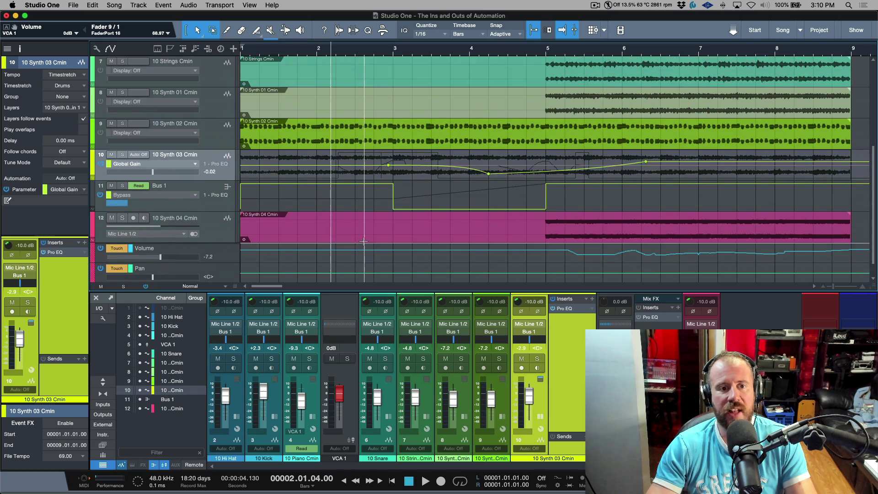
{"action": "scroll", "coordinate": [363, 241], "scroll_direction": "up", "scroll_amount": 6}
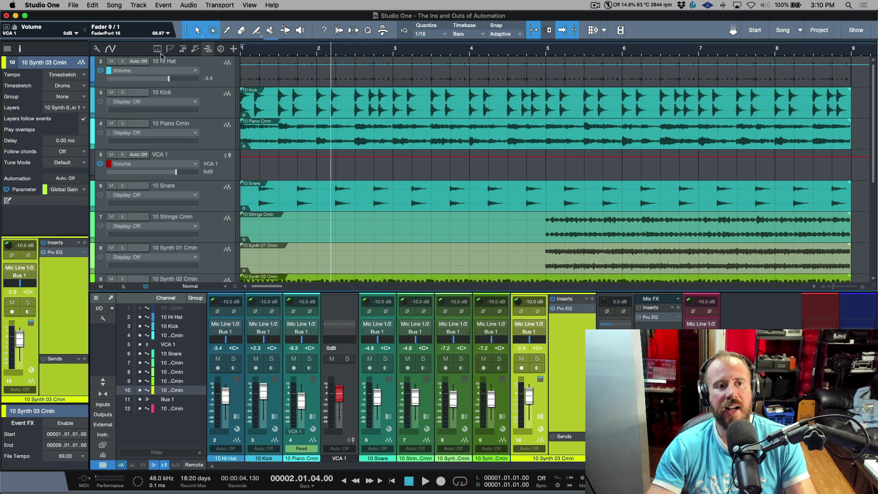
{"action": "left_click", "coordinate": [111, 54]}
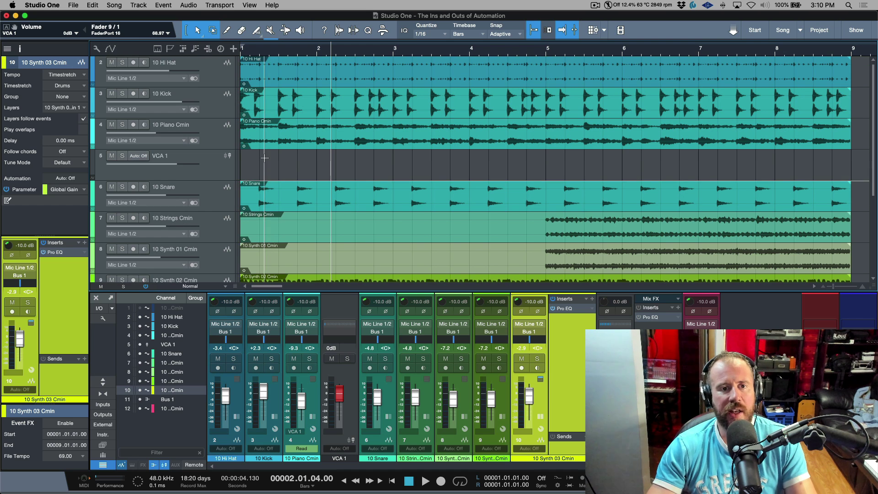
- Select the 10 Piano Cmin channel and its VCA 1 channel in turn in the console
{"action": "left_click", "coordinate": [315, 400]}
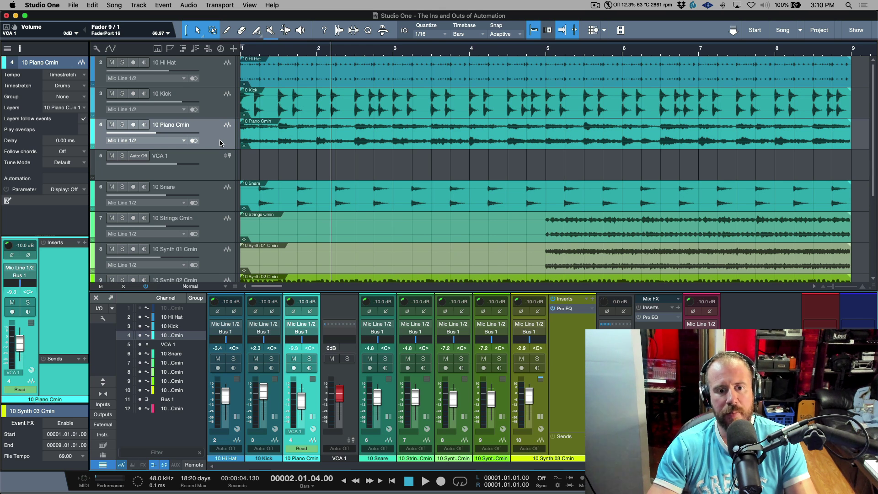
{"action": "left_click", "coordinate": [349, 397]}
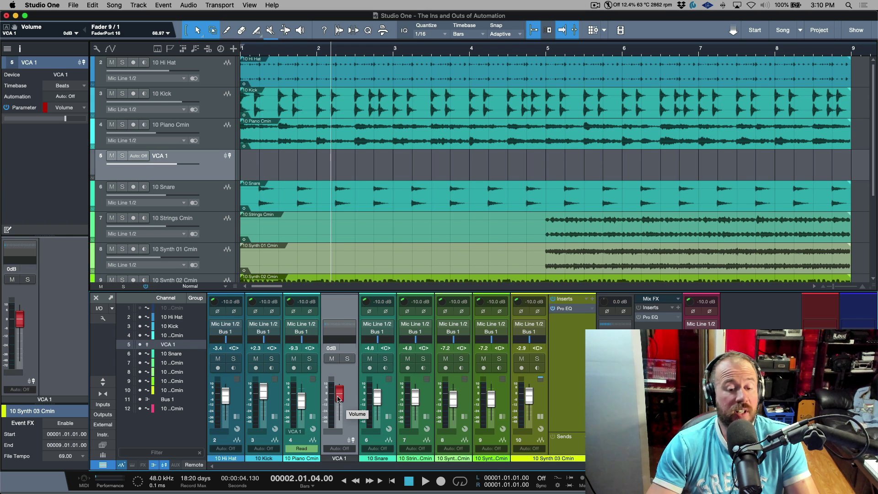